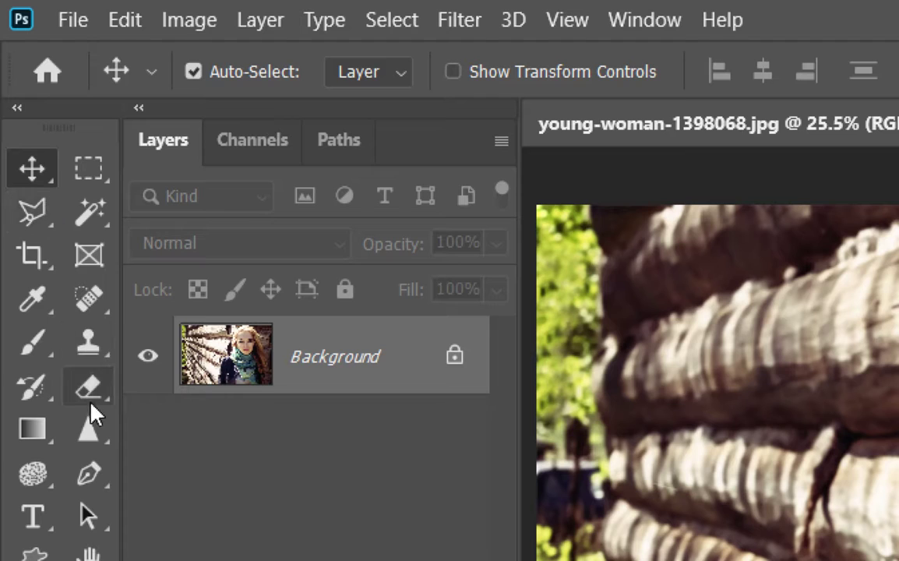
Choose the Spot Healing Brush Tool and duplicate the Background layer of the young-woman photo.
left_click(97, 307)
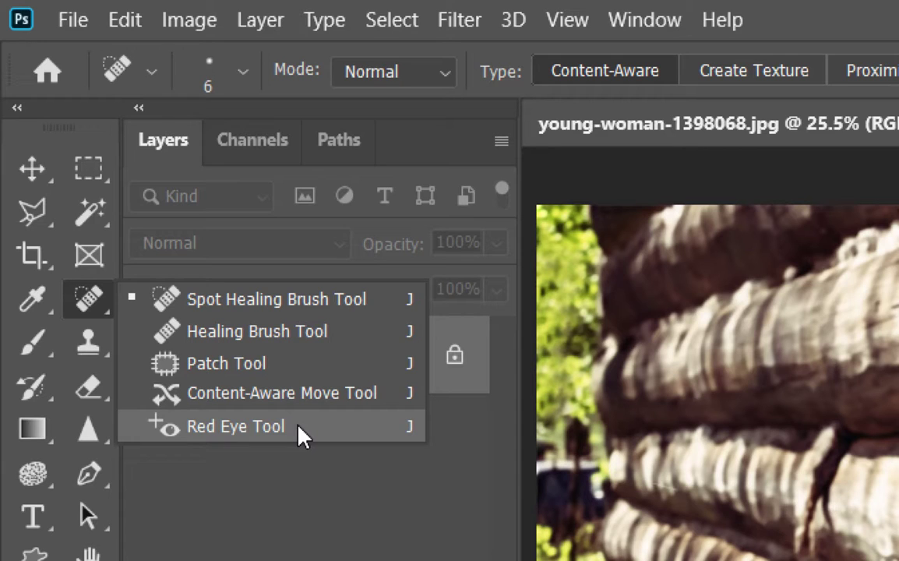
left_click(256, 305)
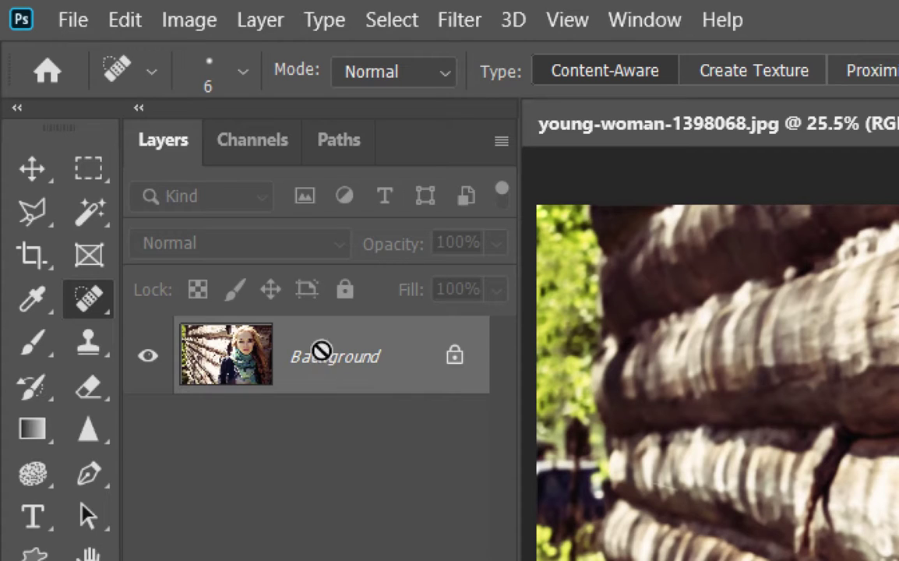
key("ctrl+j")
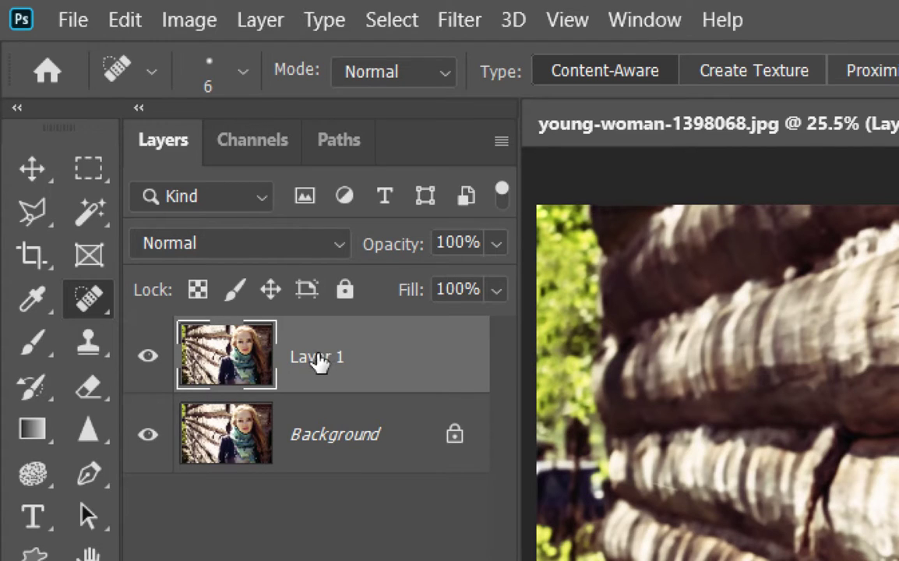
Rename the duplicated layer as 보정.
double_click(319, 355)
type("c")
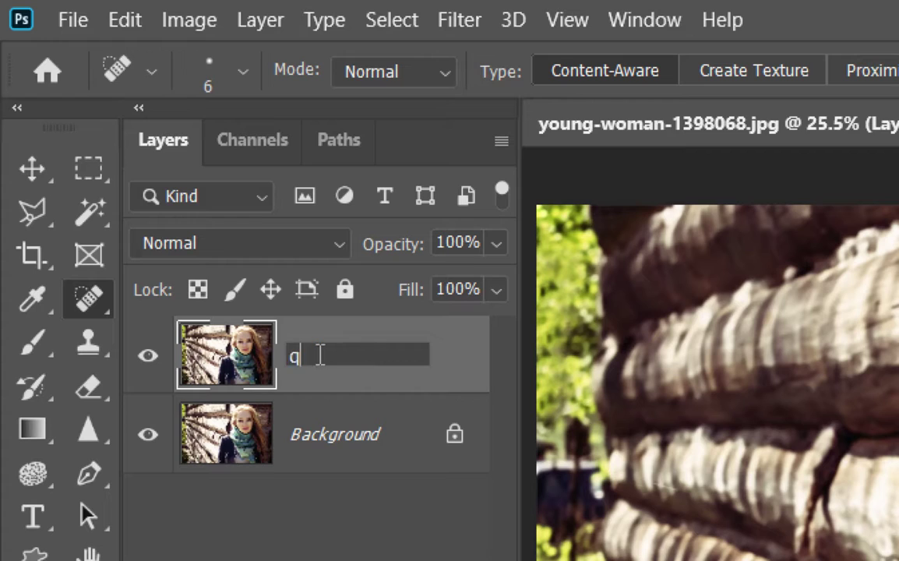
key("BackSpace")
type("보정")
key("Return")
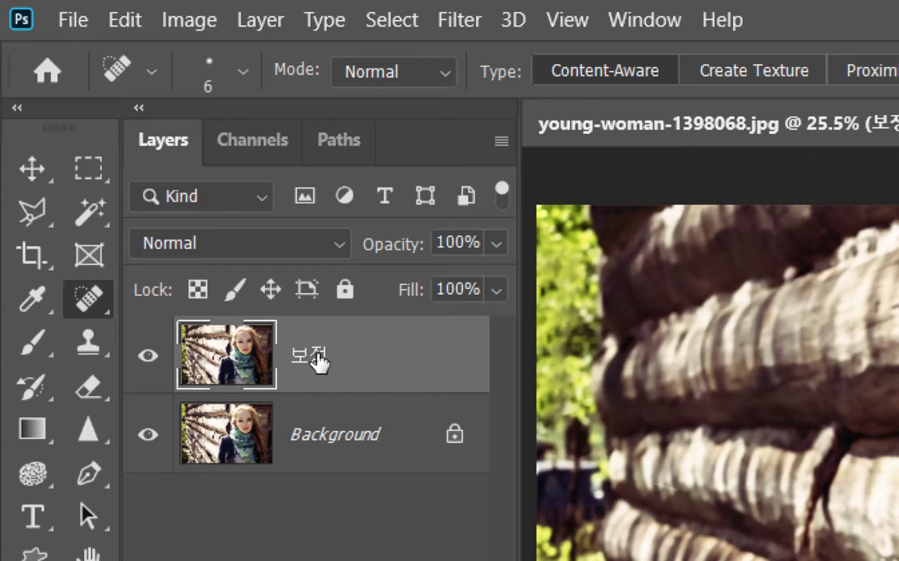
Save the document with its layers as the Photoshop file young-woman-1398068 in the 사진보정 folder, accepting the format options.
key("ctrl+shift+s")
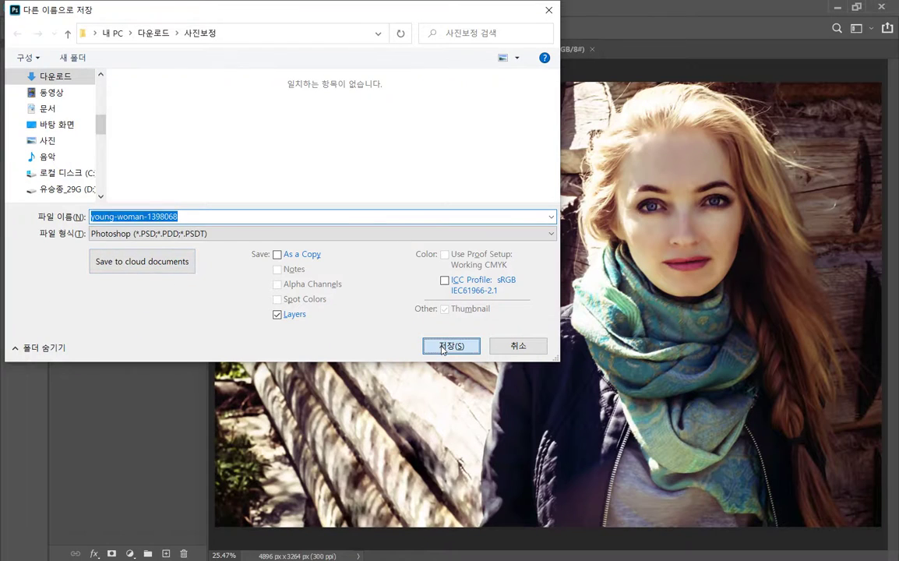
left_click(442, 347)
left_click(596, 148)
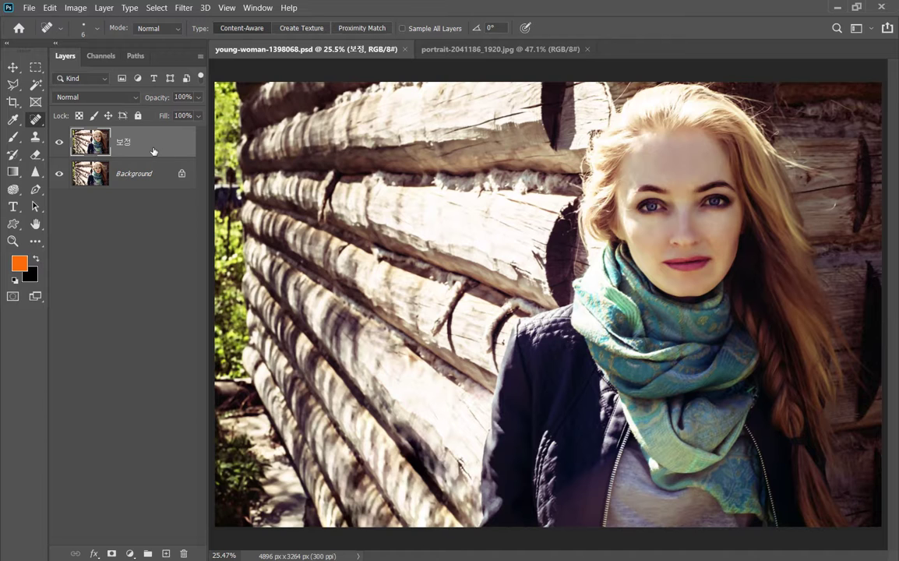
Zoom the young-woman photo in to 300% and back out to 25%.
key("ctrl+plus")
key("ctrl+plus")
key("ctrl+plus")
key("ctrl+plus")
key("ctrl+plus")
key("ctrl+plus")
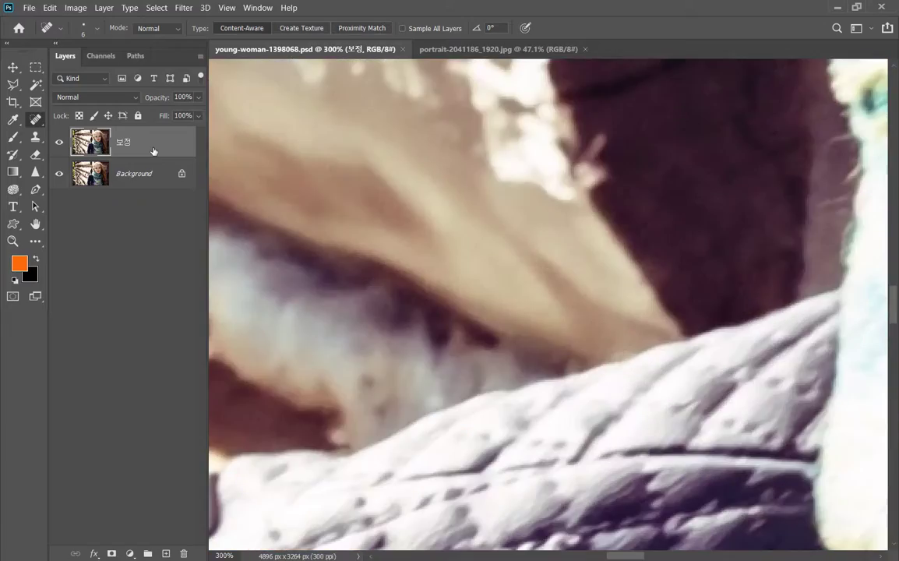
key("ctrl+minus")
key("ctrl+minus")
key("ctrl+minus")
key("ctrl+minus")
key("ctrl+minus")
key("ctrl+minus")
key("ctrl+minus")
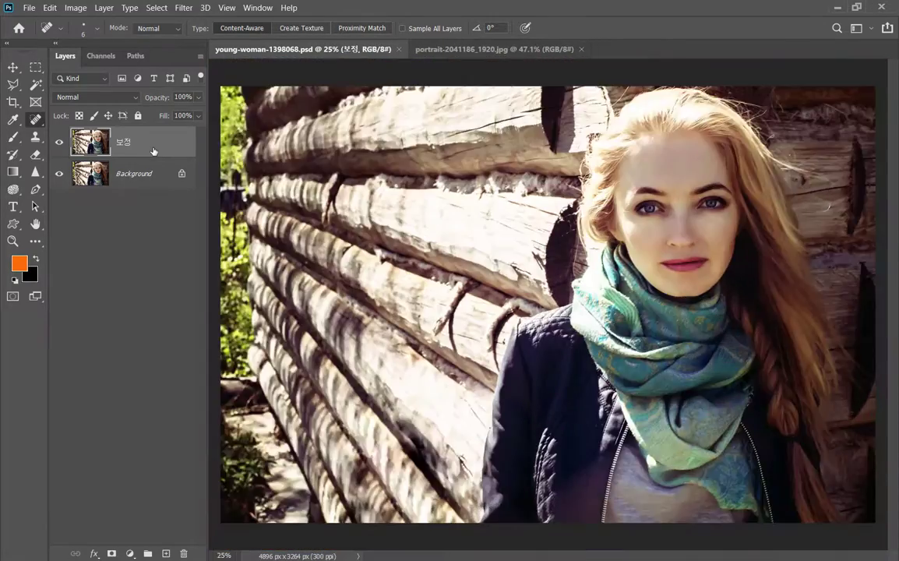
Magnify the photo in several zoom increments and fit the whole image to the window.
key("ctrl+plus")
key("ctrl+plus")
key("ctrl+plus")
key("ctrl+plus")
key("ctrl+0")
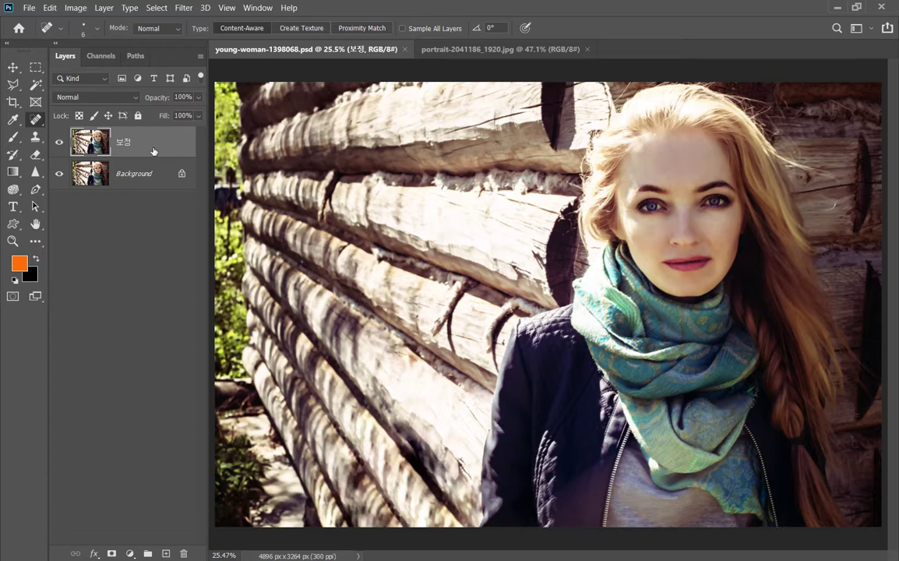
View the photo at 100%, magnify and reduce it, fit it to the window, and return it to 100%.
key("ctrl+1")
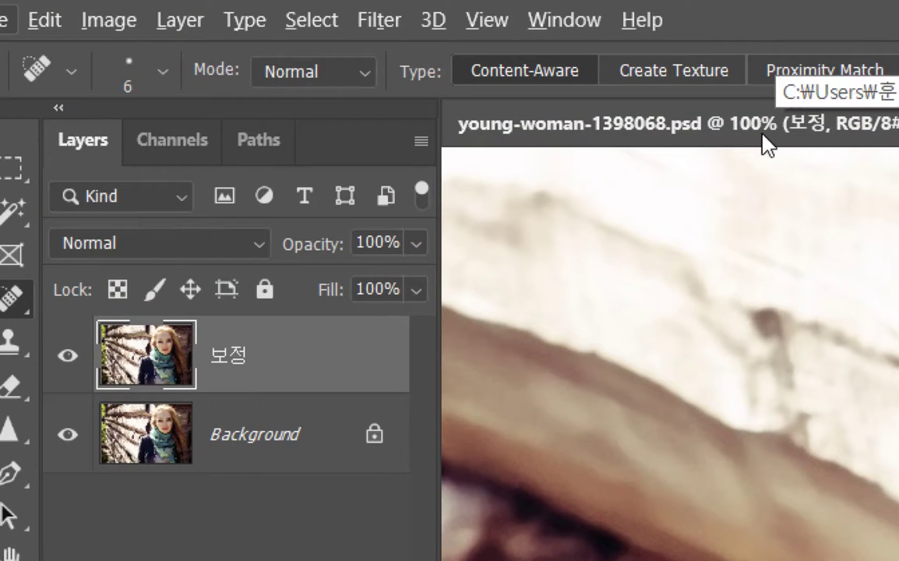
key("ctrl+plus")
key("ctrl+plus")
key("ctrl+plus")
key("ctrl+minus")
key("ctrl+minus")
key("ctrl+minus")
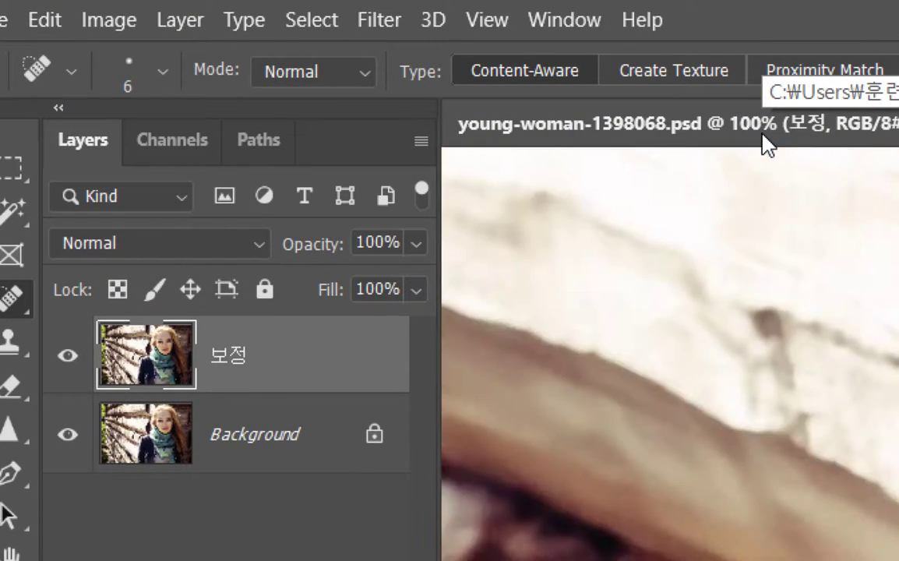
key("ctrl+minus")
key("ctrl+0")
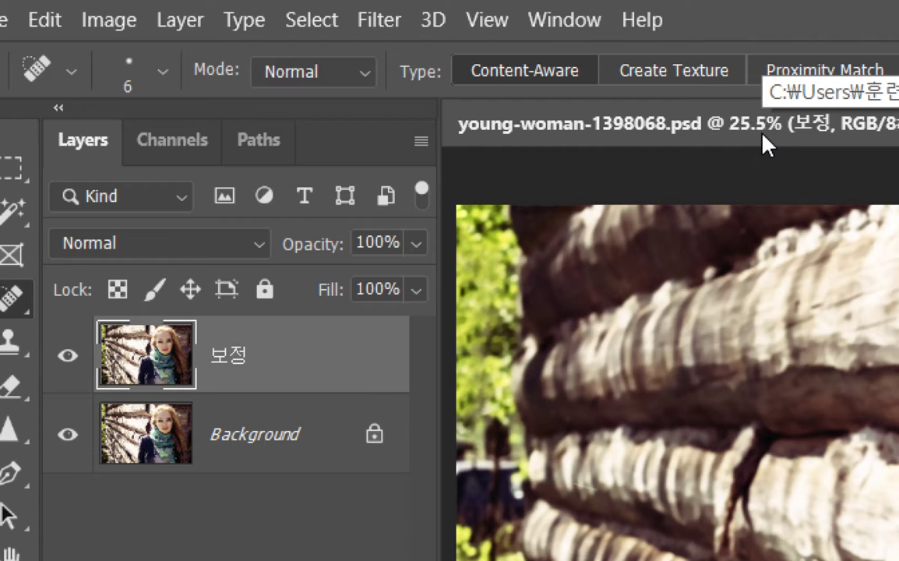
key("ctrl+1")
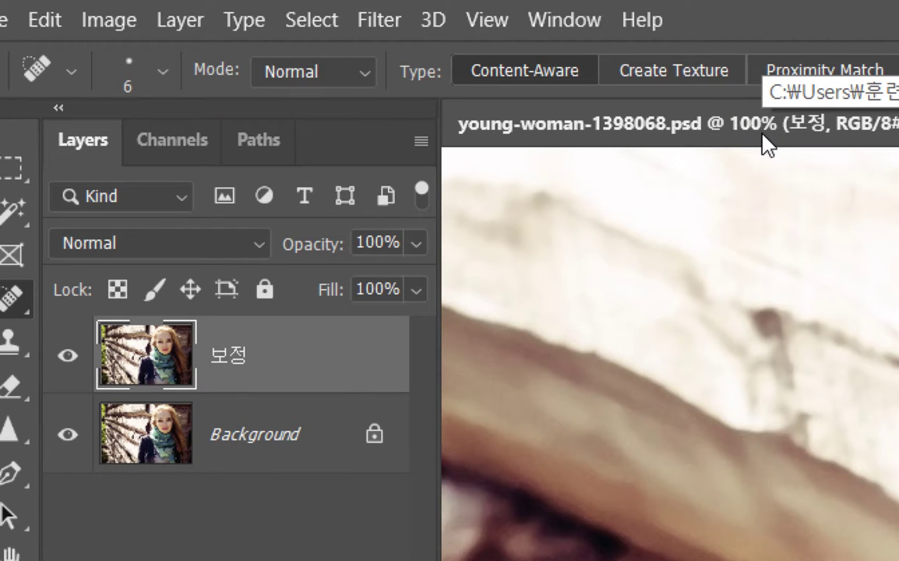
Inspect the woman's face, the log wall and the jacket by panning across the photo, reducing the zoom to 50%.
mouse_move(865, 351)
left_mouse_down()
mouse_move(461, 341)
mouse_move(652, 363)
mouse_move(874, 421)
mouse_move(345, 263)
mouse_move(684, 403)
mouse_move(766, 385)
mouse_move(725, 444)
mouse_move(592, 452)
mouse_move(853, 452)
left_mouse_up()
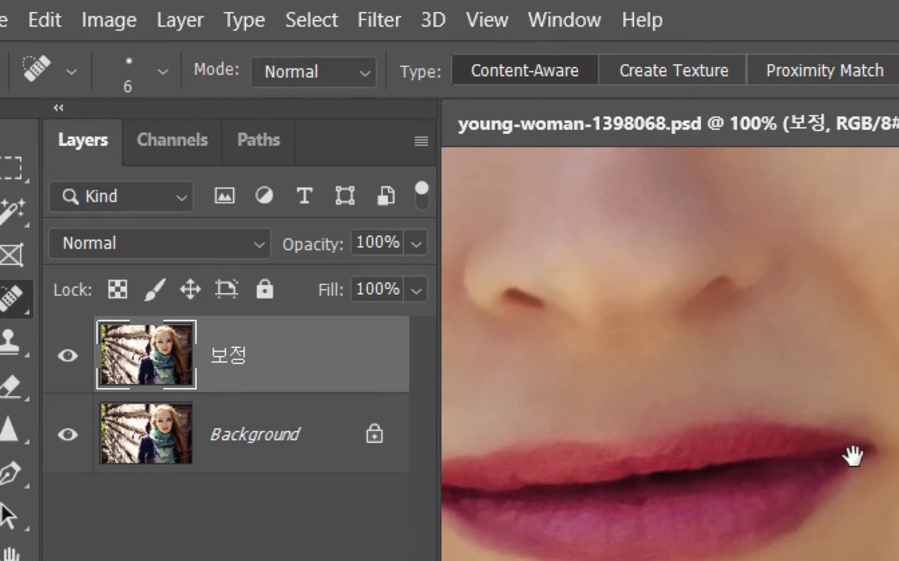
key("ctrl+minus")
key("ctrl+minus")
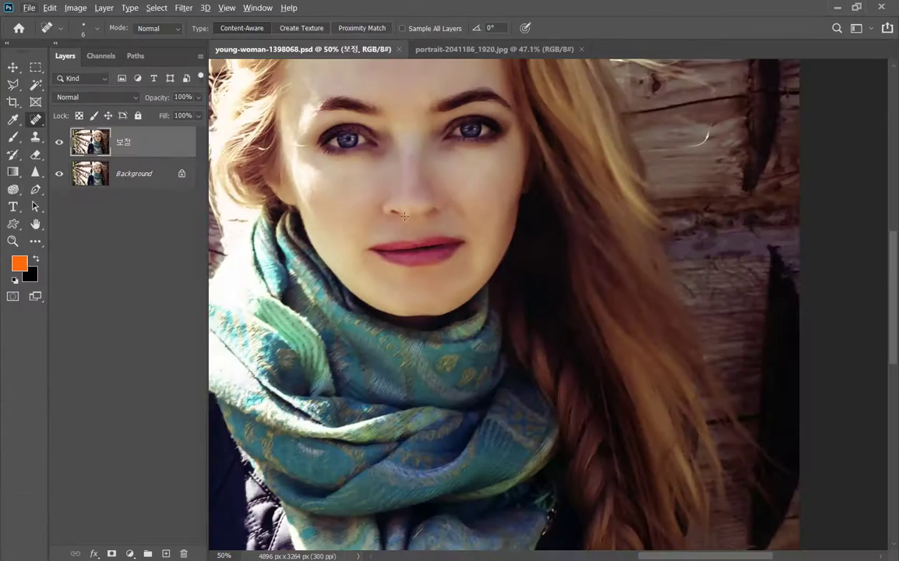
left_click_drag(466, 279, 710, 380)
left_click_drag(640, 342, 660, 225)
left_click_drag(412, 315, 577, 283)
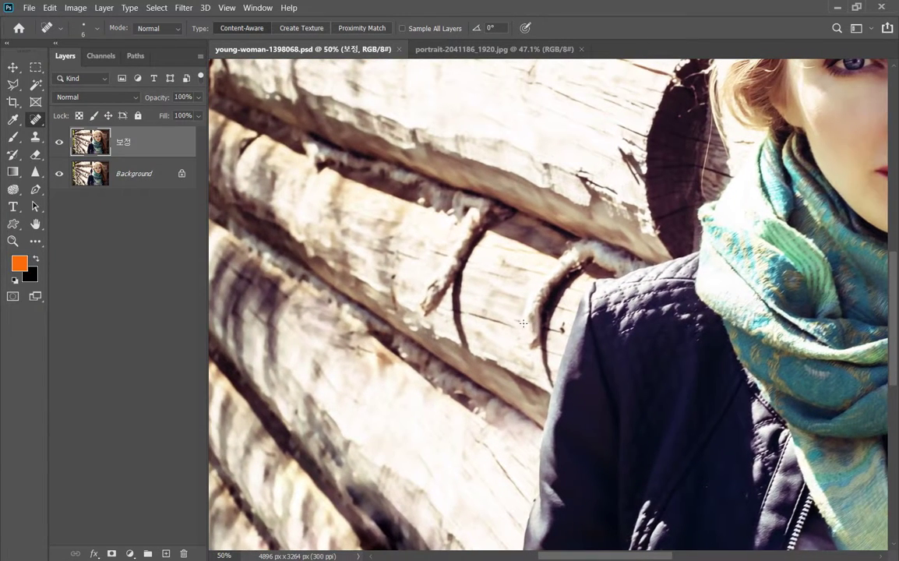
left_click_drag(476, 338, 395, 178)
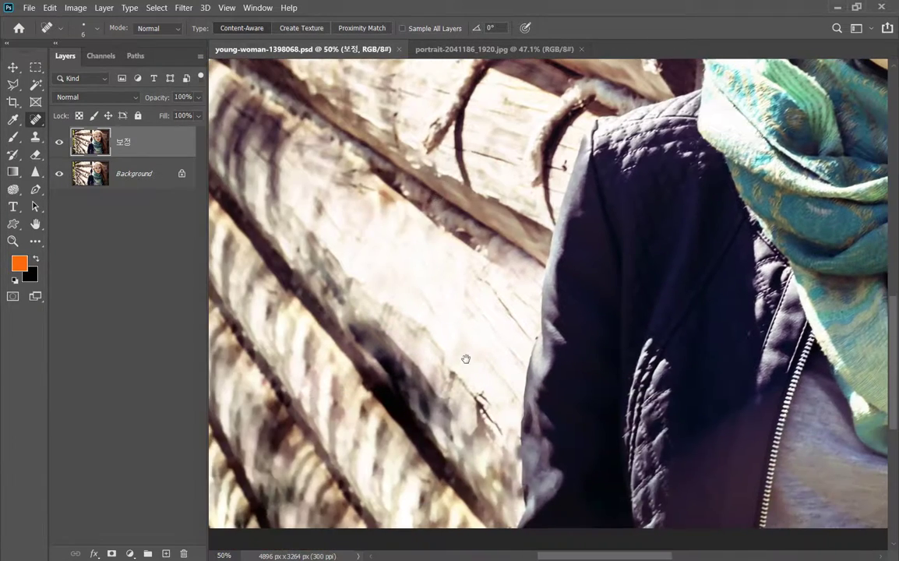
left_click_drag(420, 322, 359, 244)
Examine the jacket's stitching at up to 1600% magnification and bring the view back to 500%.
scroll(358, 250, "up", 5)
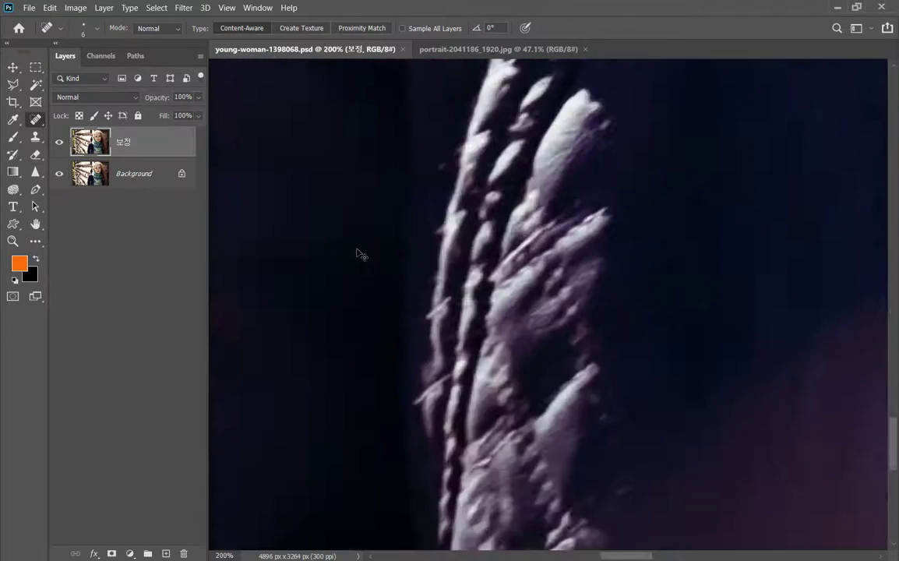
scroll(360, 254, "up", 6)
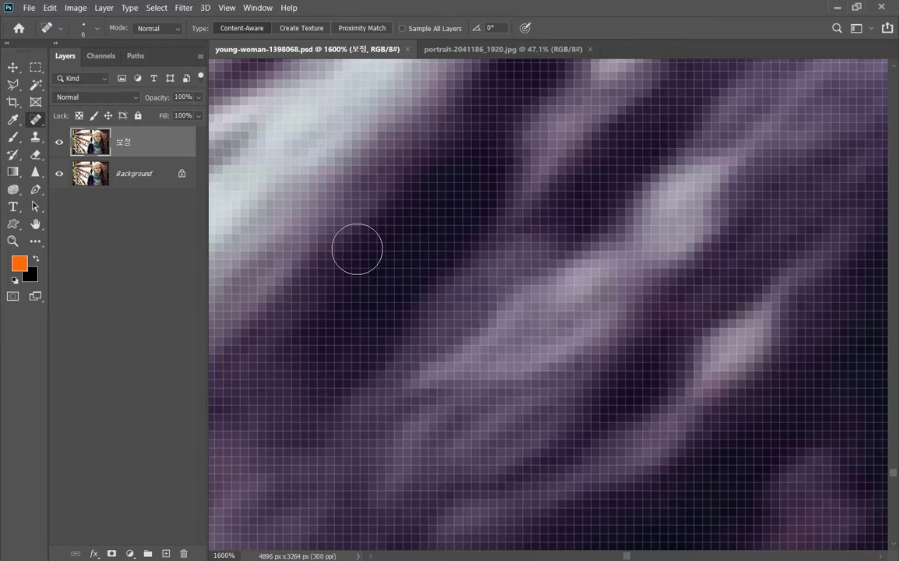
scroll(357, 250, "down", 5)
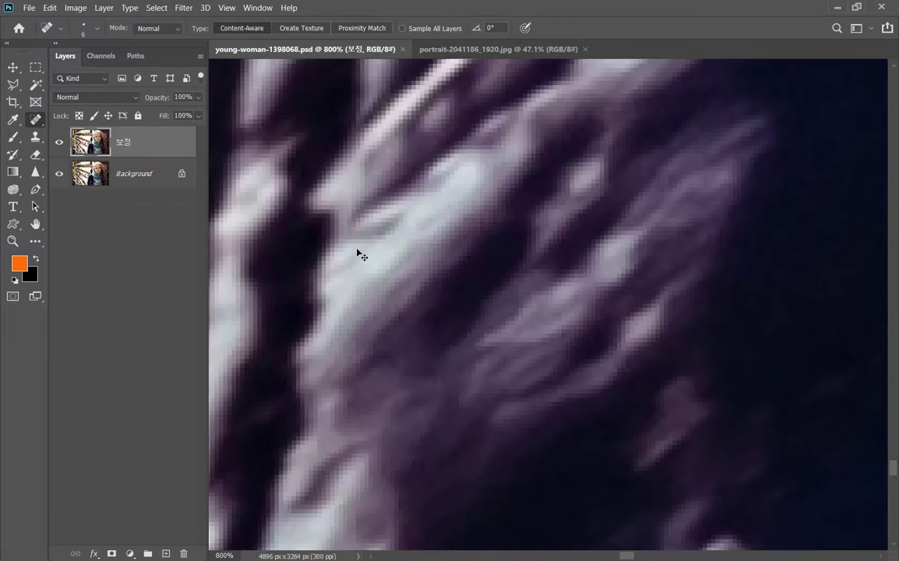
scroll(360, 254, "down", 1)
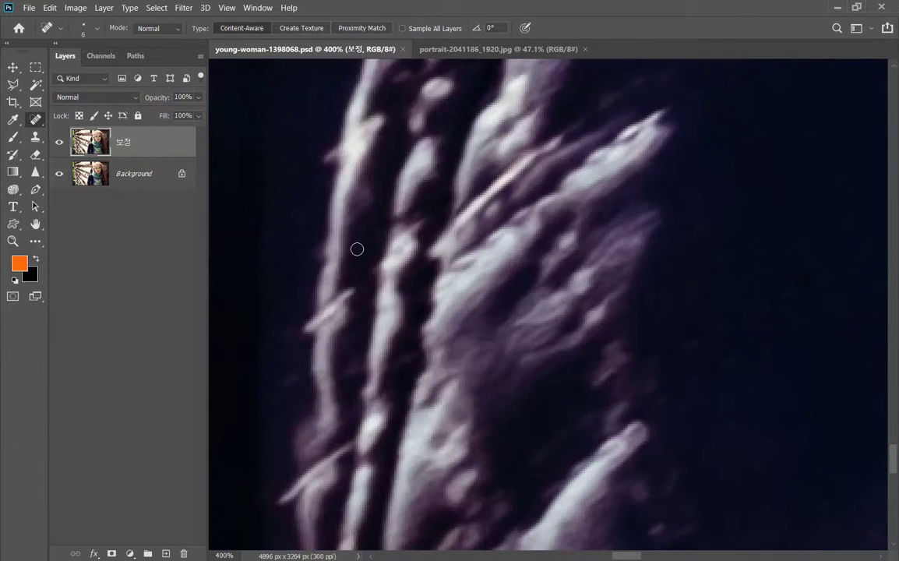
scroll(360, 254, "up", 1)
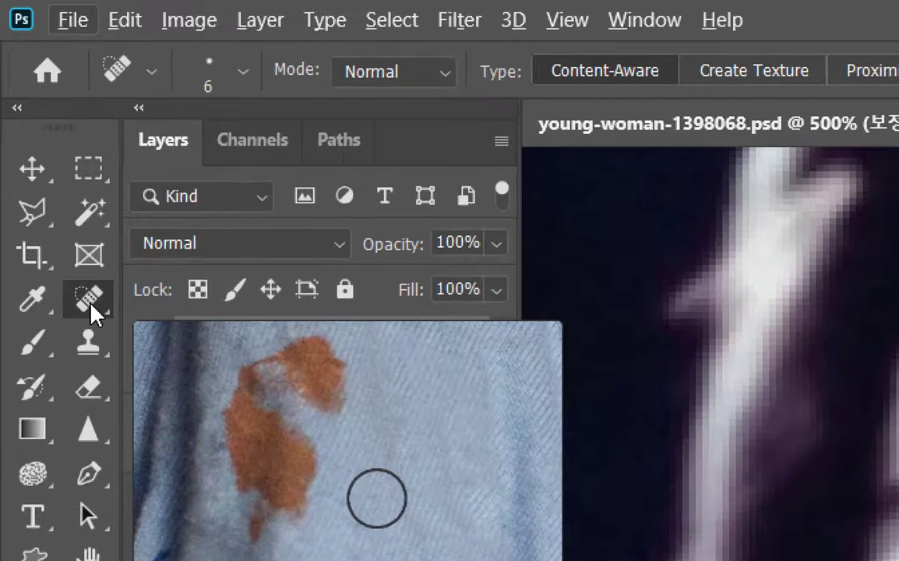
Select the Spot Healing Brush Tool, enlarge its brush to 25 and reduce it to 8.
right_click(91, 309)
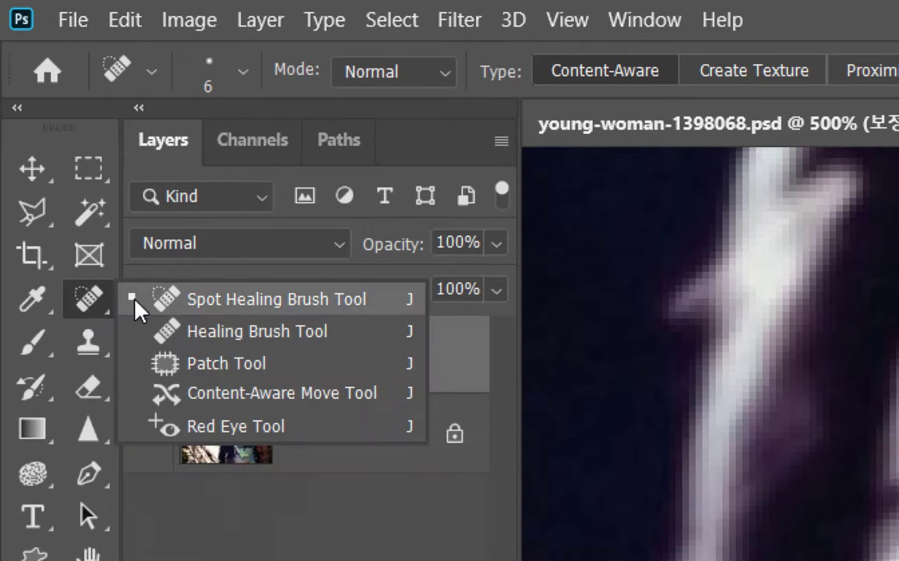
left_click(234, 308)
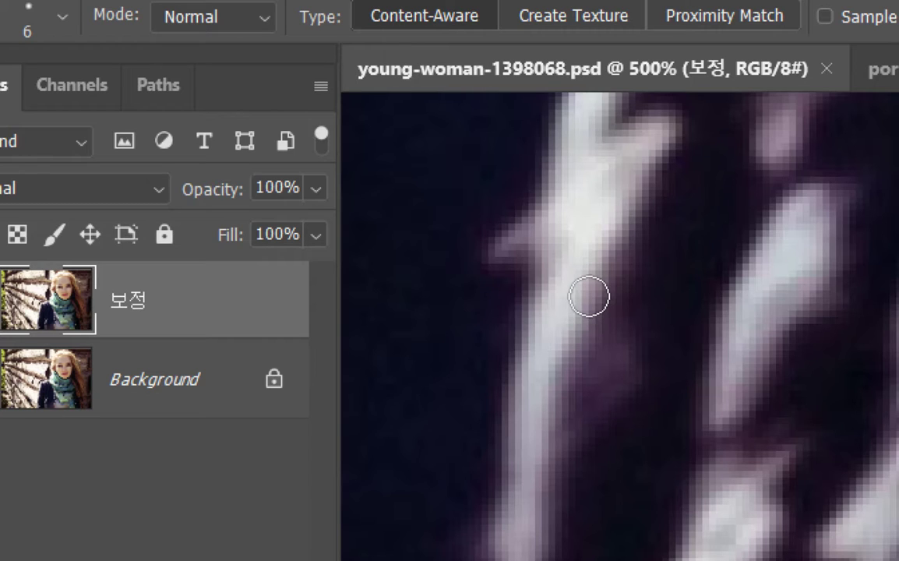
key("bracketright")
key("bracketright")
key("bracketright")
key("bracketright")
key("bracketright")
key("bracketright")
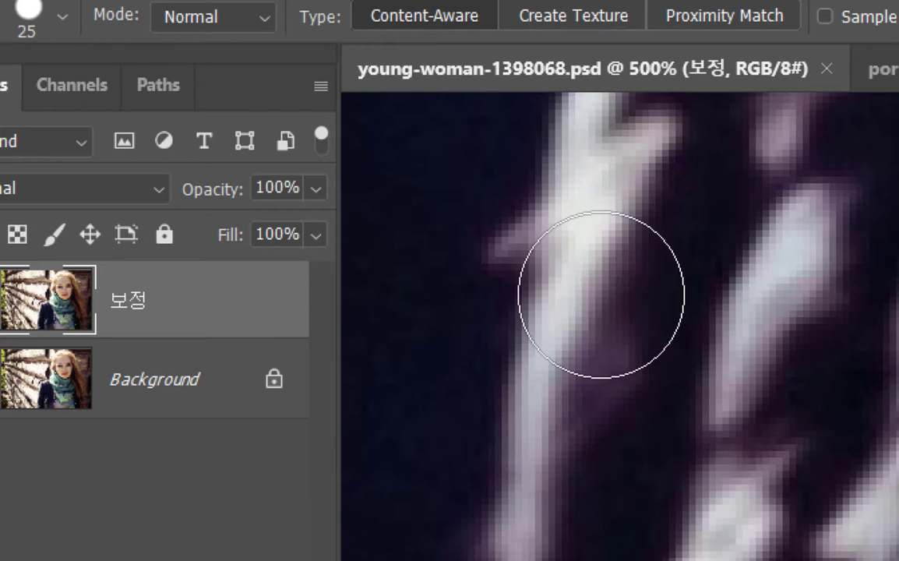
key("bracketleft")
key("bracketleft")
key("bracketleft")
key("bracketleft")
key("bracketleft")
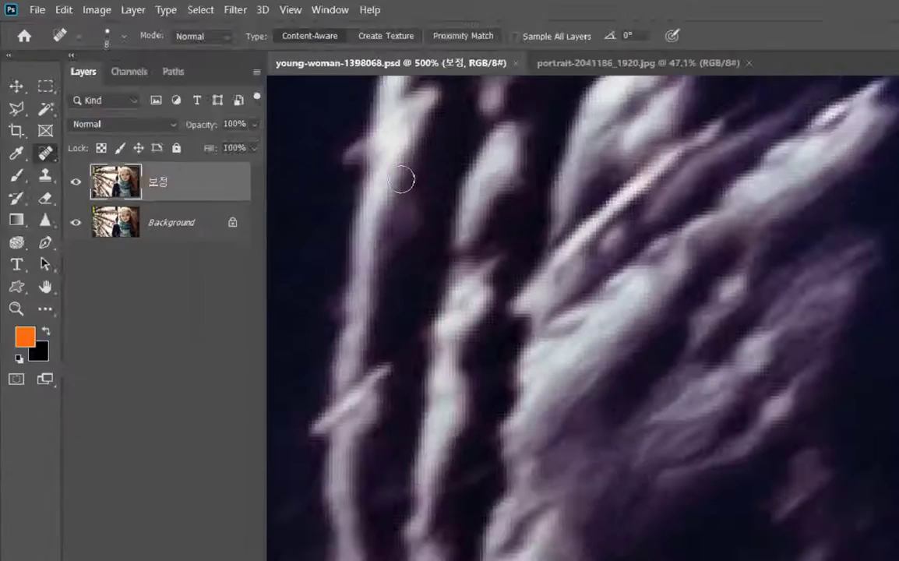
Switch to the portrait-2041186_1920.jpg document, view it at 100% and duplicate its Background layer.
key("ctrl+plus")
key("ctrl+plus")
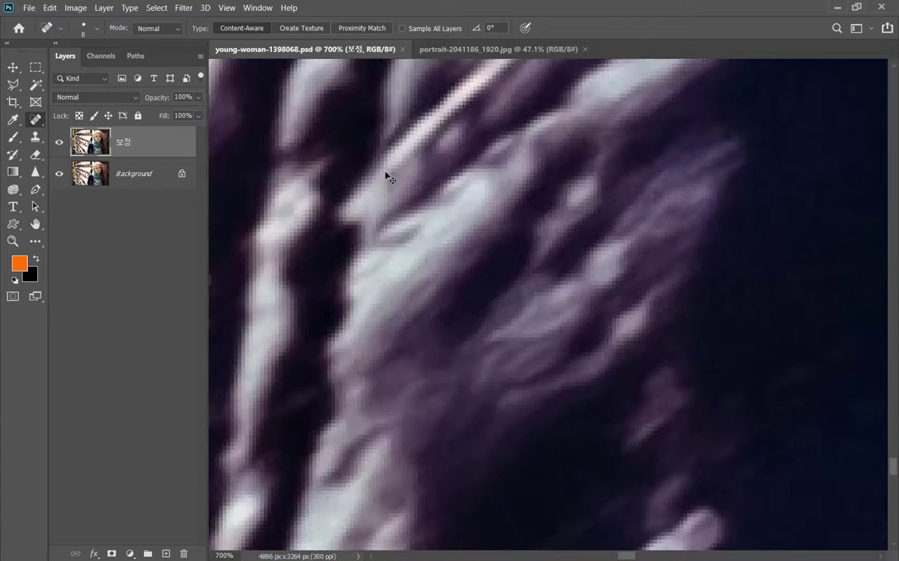
left_click(435, 51)
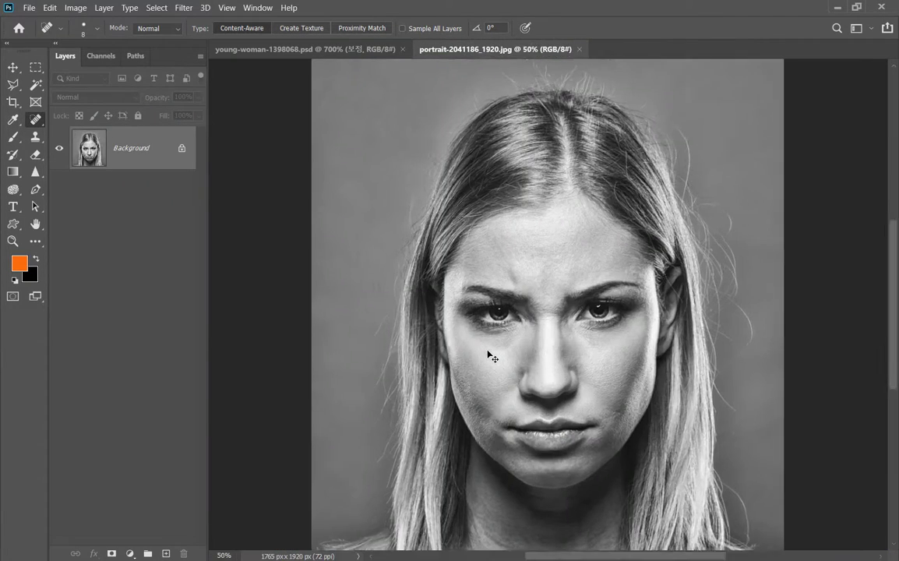
key("ctrl+1")
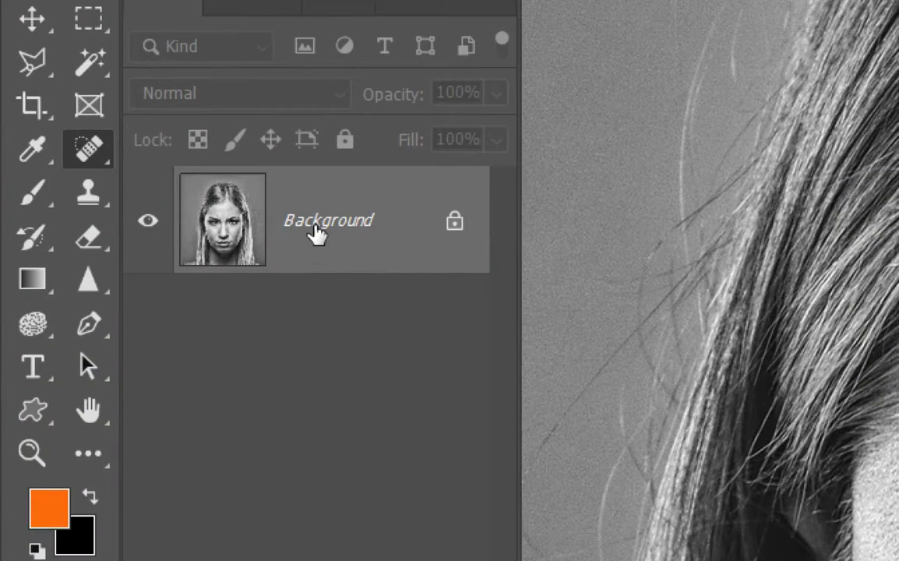
key("ctrl+j")
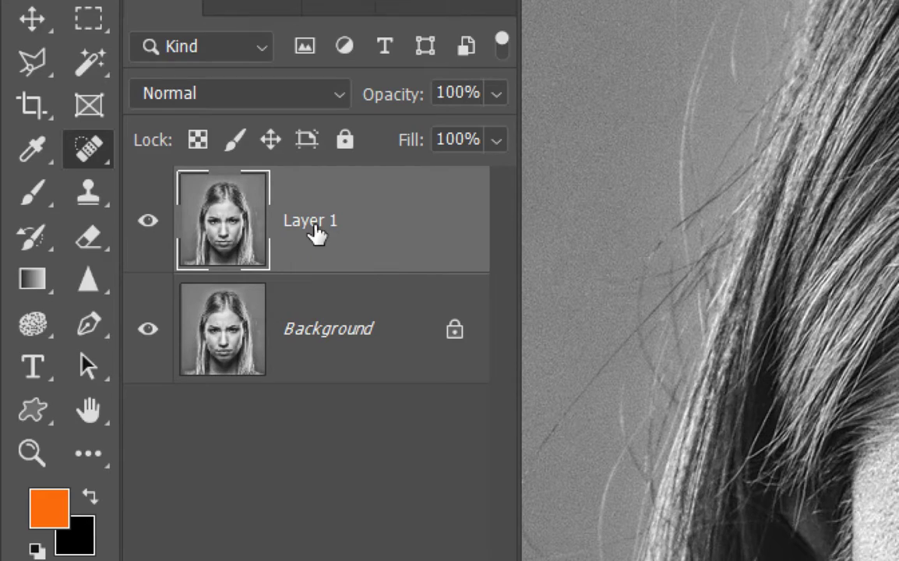
Save the black-and-white portrait as the Photoshop file portrait-2041186_1920.psd, accepting the format options.
key("ctrl+shift+s")
key("Return")
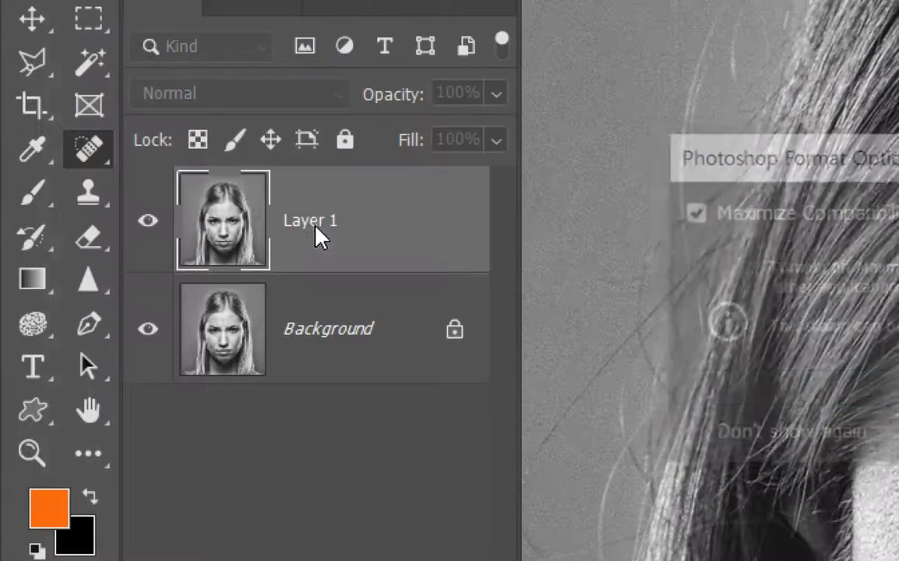
key("Return")
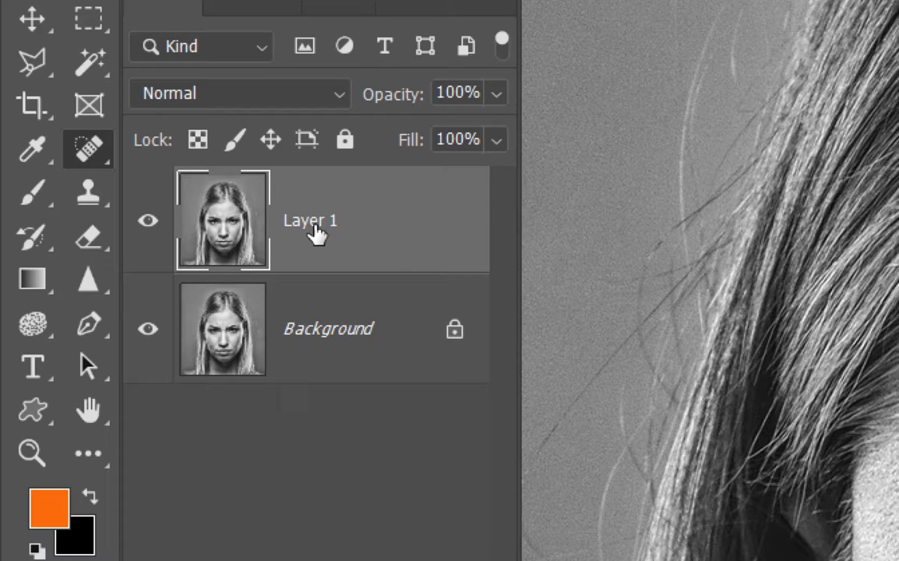
Select the Spot Healing Brush Tool for the black-and-white portrait and enlarge its brush to 80.
right_click(85, 156)
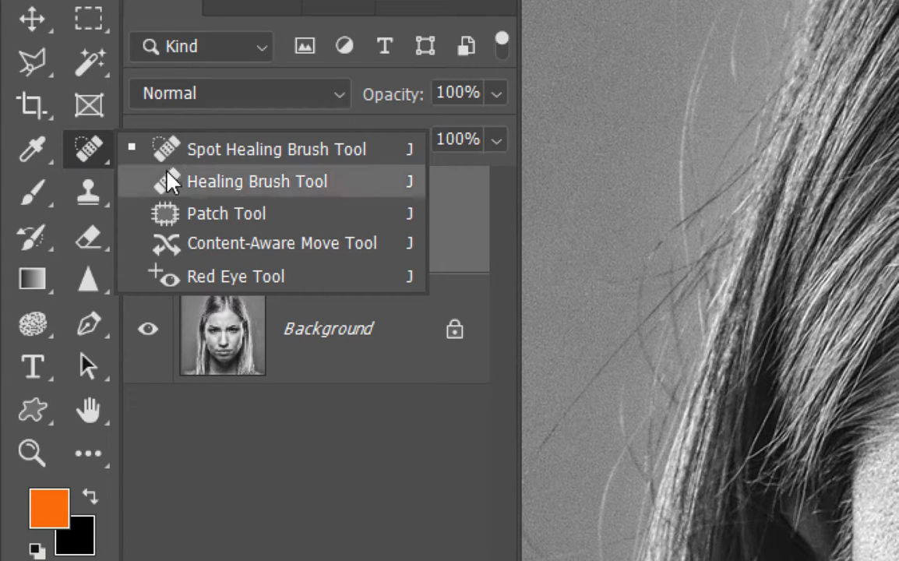
left_click(220, 162)
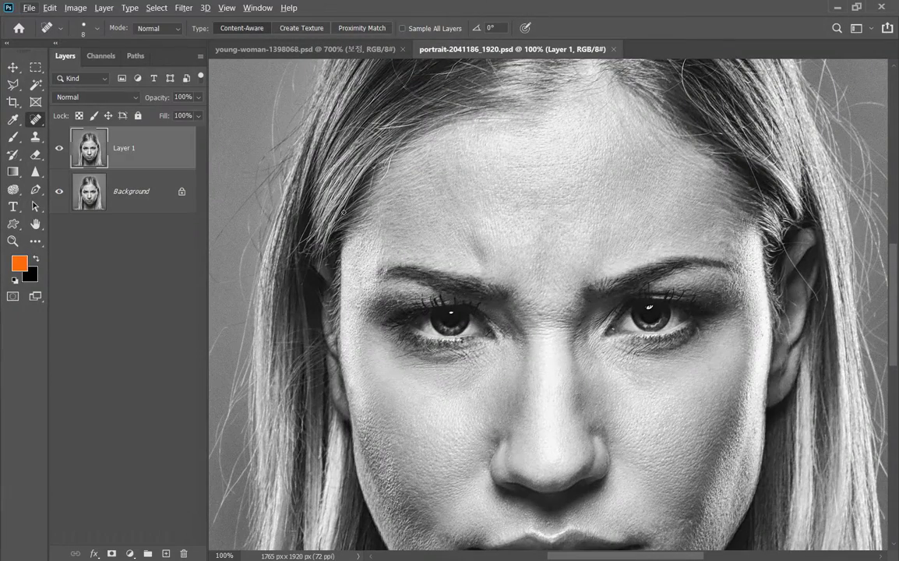
left_click_drag(376, 281, 374, 245)
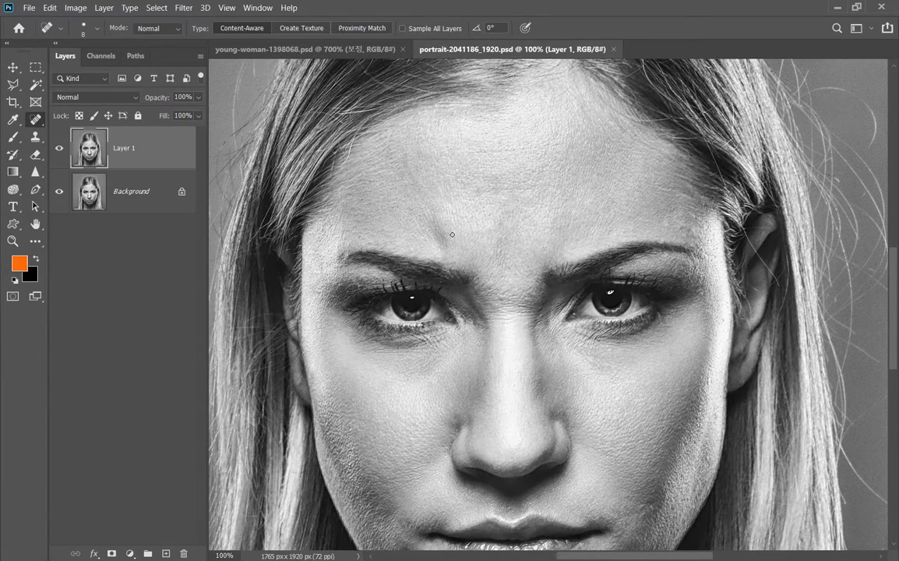
key("bracketright")
key("bracketright")
key("bracketright")
key("bracketright")
key("bracketright")
key("bracketright")
key("bracketright")
key("bracketright")
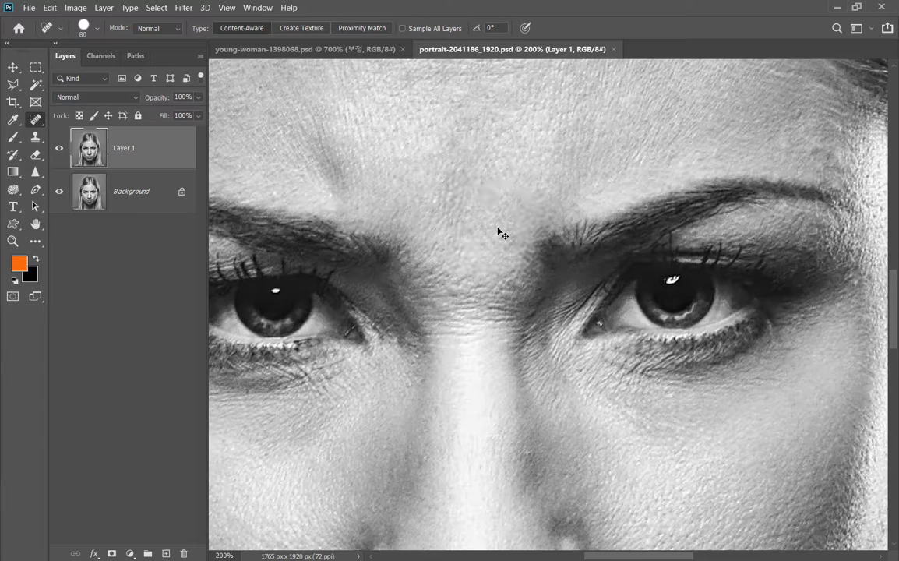
Heal the frown line above the inner end of the left-hand eyebrow at 200% magnification.
key("ctrl+plus")
left_click_drag(489, 248, 538, 290)
left_click(398, 214)
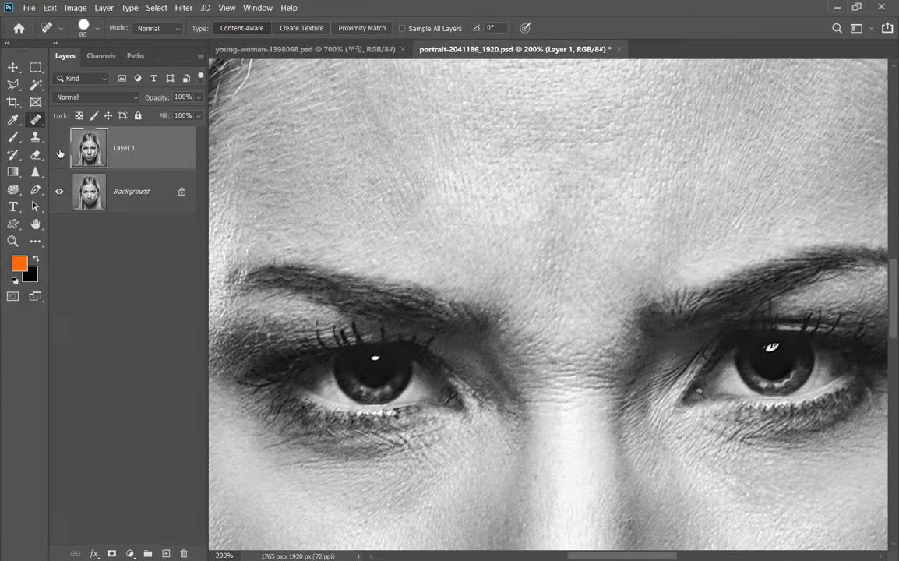
Compare the healed forehead with the original by repeatedly hiding and showing Layer 1.
left_click(149, 348)
left_click(59, 150)
left_click(60, 150)
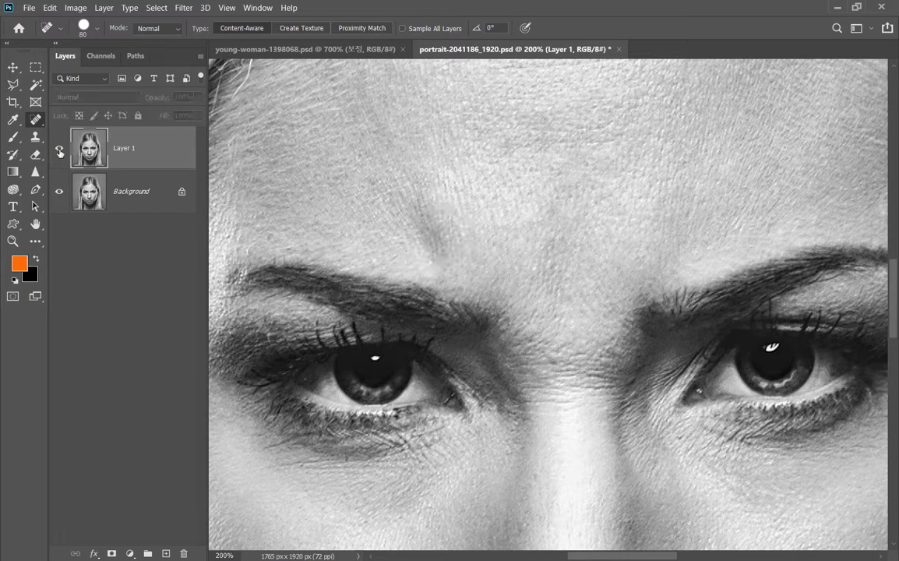
left_click(60, 151)
left_click(59, 150)
left_click(59, 151)
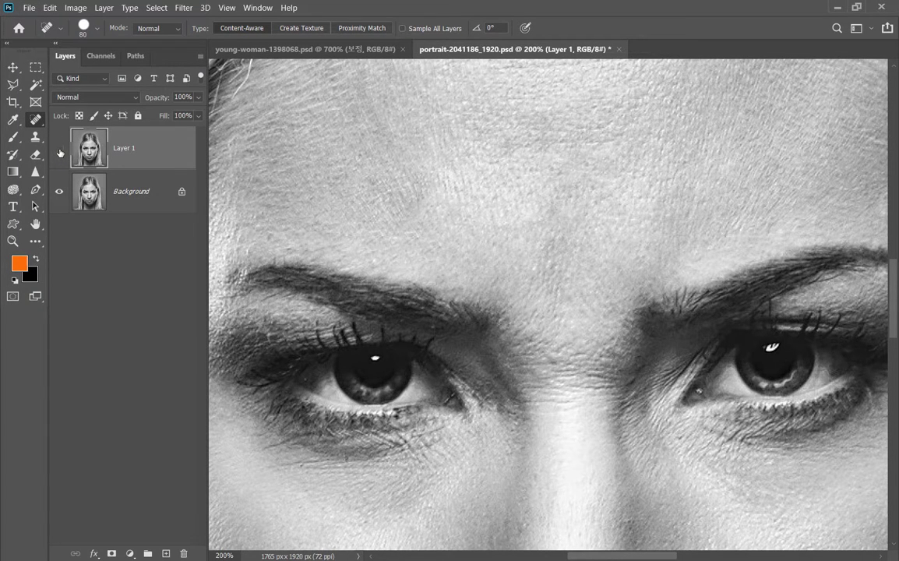
left_click(60, 151)
left_click(59, 150)
left_click(60, 150)
left_click(59, 151)
Try healing strokes with the hard 80 px brush across the left-hand eye and its eyebrow.
mouse_move(391, 343)
left_mouse_down()
mouse_move(373, 297)
mouse_move(387, 367)
mouse_move(434, 404)
left_mouse_up()
left_click(414, 365)
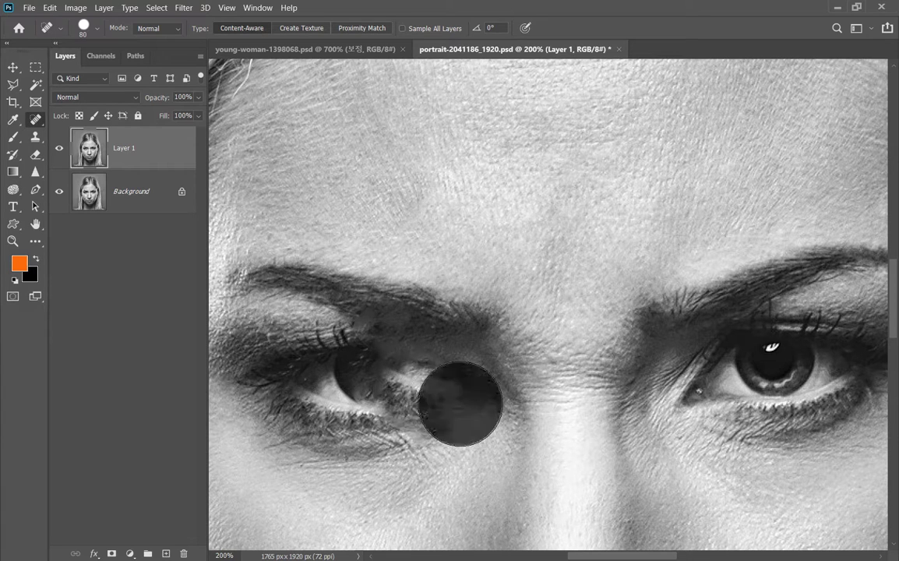
left_click(414, 306)
left_click(419, 283)
mouse_move(405, 269)
left_mouse_down()
mouse_move(290, 251)
mouse_move(283, 280)
mouse_move(288, 269)
left_mouse_up()
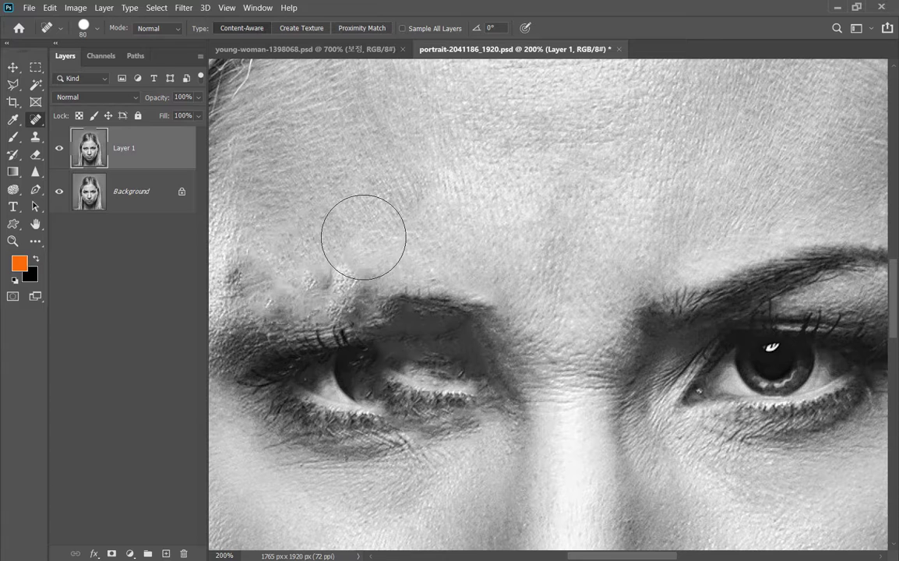
Undo the healing strokes over the eye and eyebrow, and check Layer 1 against the Background by hiding and showing it.
key("ctrl+z")
key("ctrl+z")
key("ctrl+z")
key("ctrl+z")
key("ctrl+z")
key("ctrl+z")
key("ctrl+z")
key("ctrl+z")
key("ctrl+z")
key("ctrl+z")
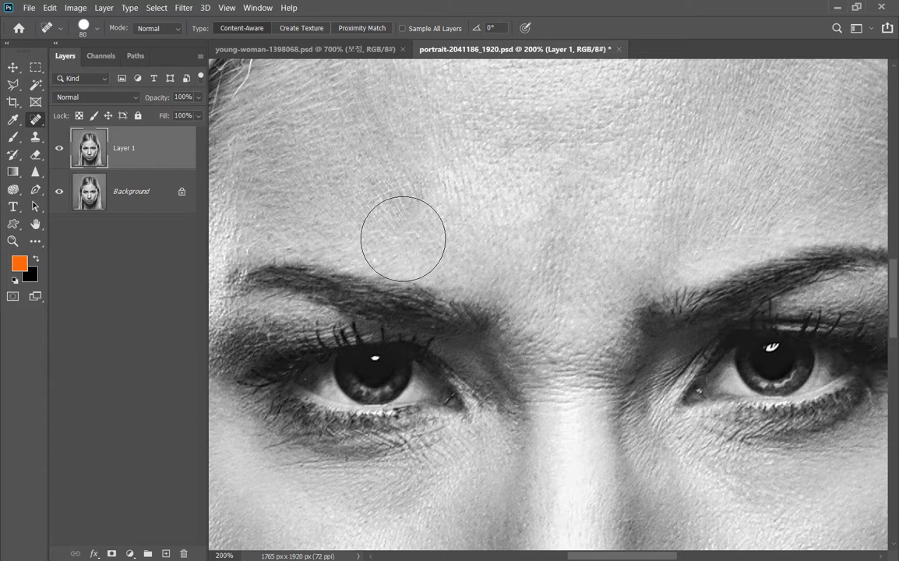
key("ctrl+comma")
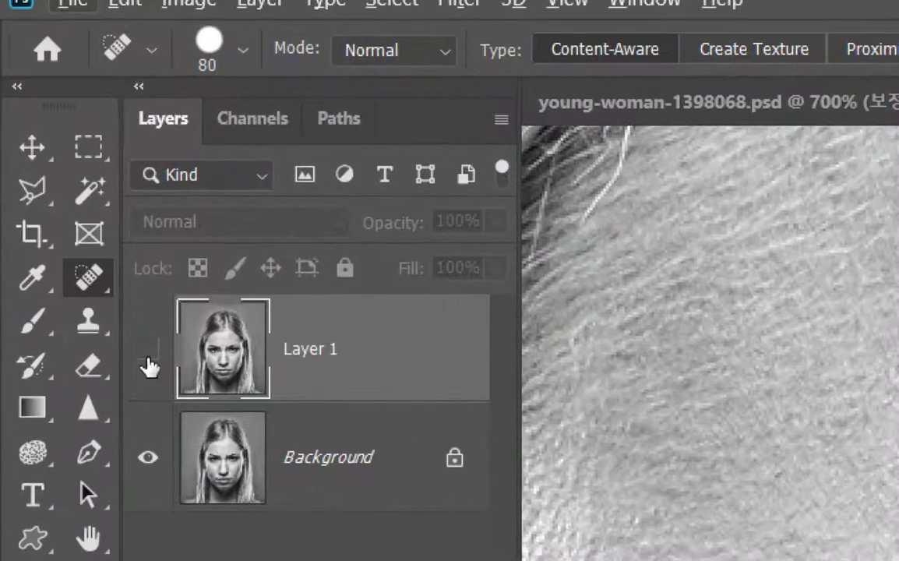
left_click(59, 148)
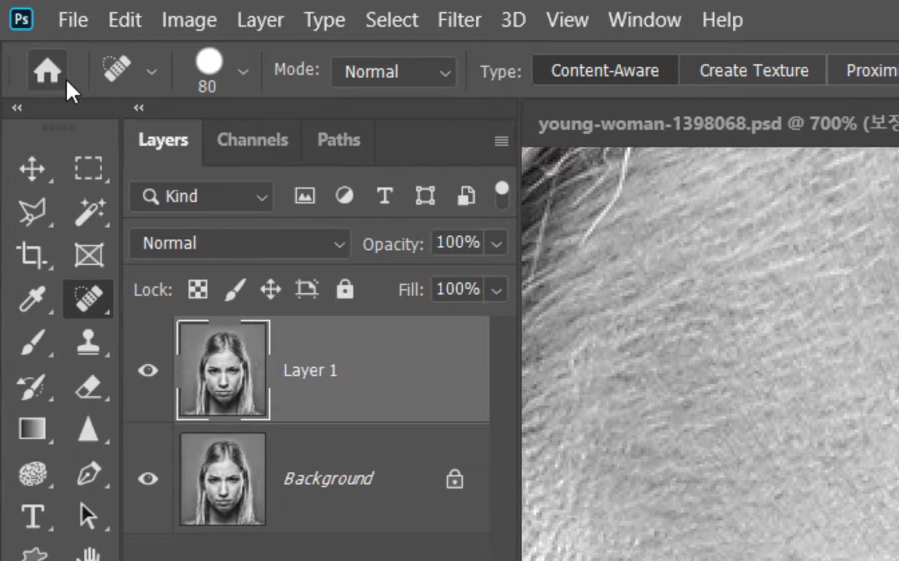
Soften the Spot Healing Brush by setting its hardness to 22%.
left_click(244, 74)
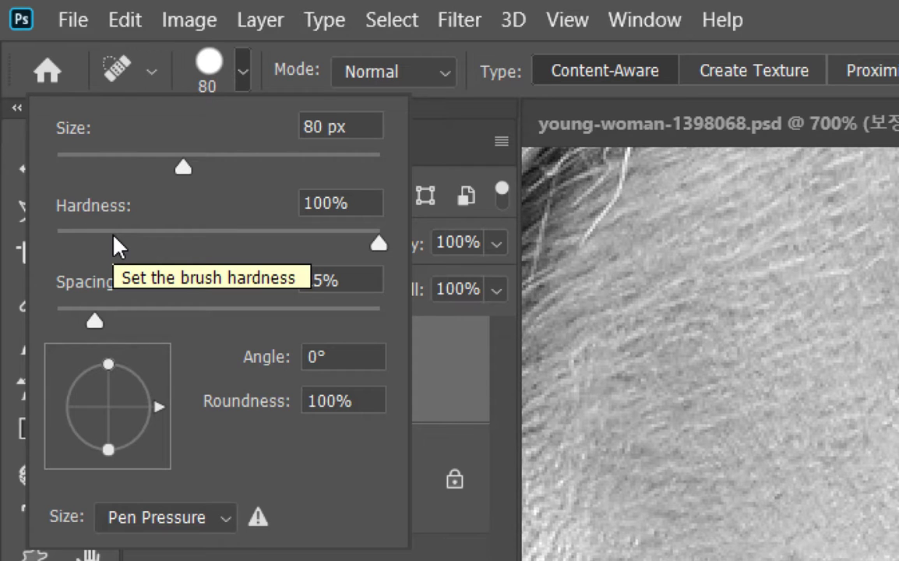
mouse_move(378, 244)
left_mouse_down()
mouse_move(237, 254)
mouse_move(72, 251)
left_mouse_up()
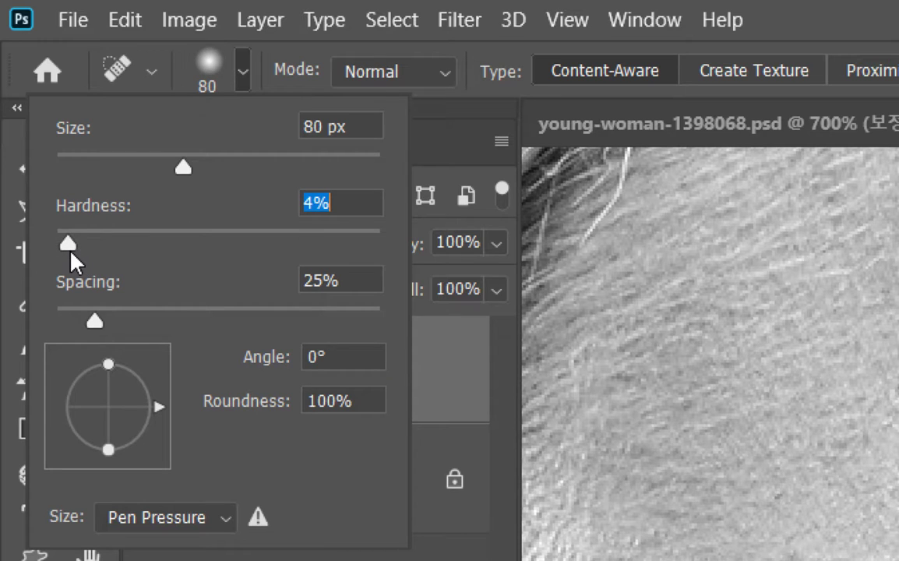
left_click_drag(70, 251, 129, 243)
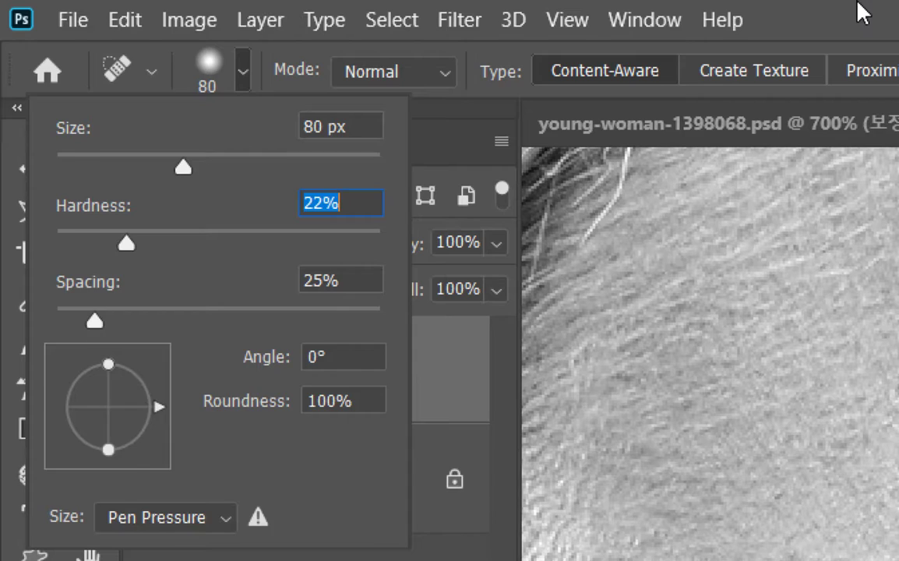
key("Return")
key("ctrl+Tab")
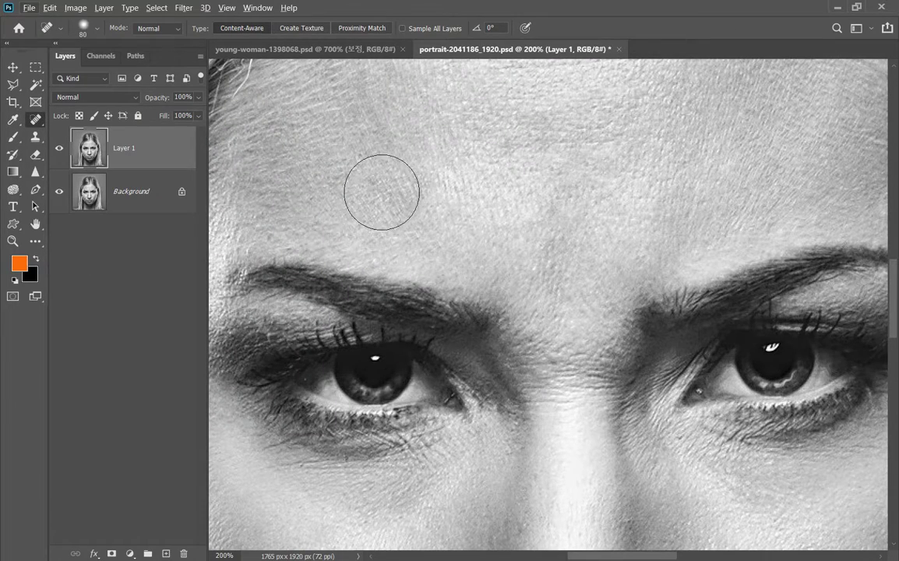
Delete the retouched Layer 1 and duplicate the Background layer to get a fresh copy.
key("Delete")
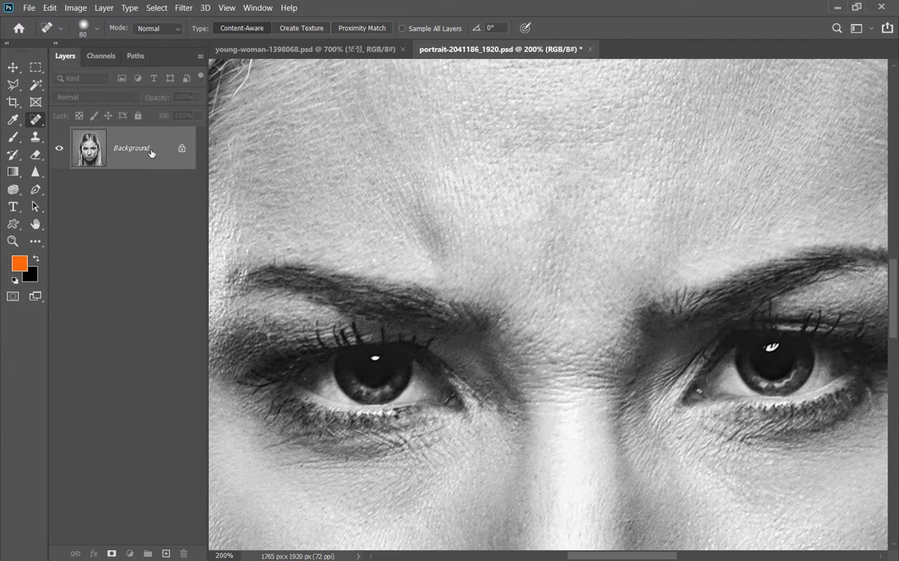
key("ctrl+j")
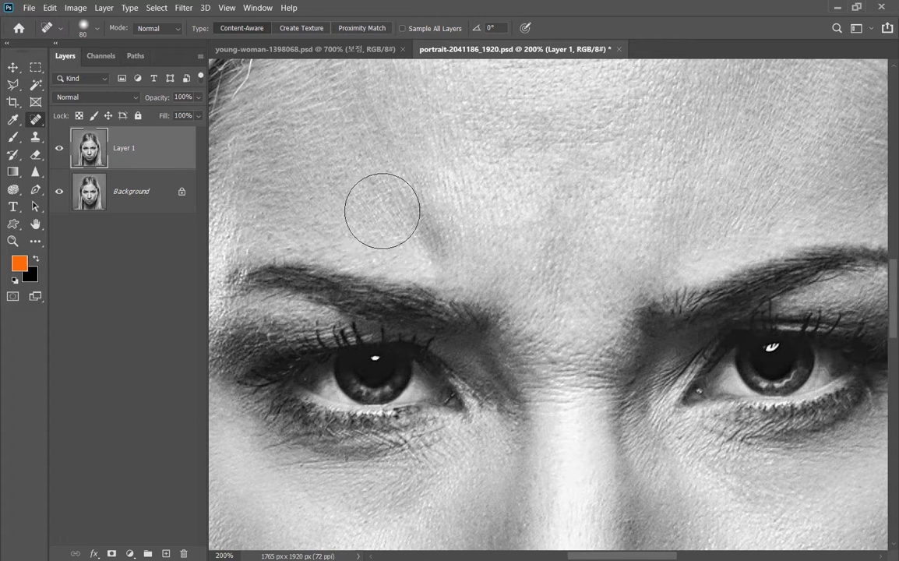
Enlarge the soft healing brush to 125 and heal the frown line above the left-hand eyebrow.
key("bracketright")
key("bracketright")
key("bracketright")
left_click(424, 205)
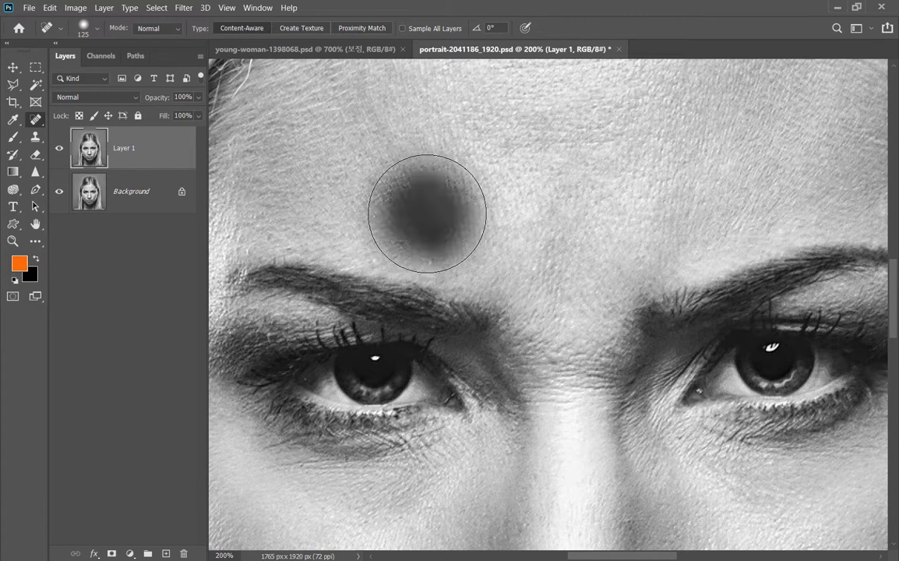
left_click(426, 225)
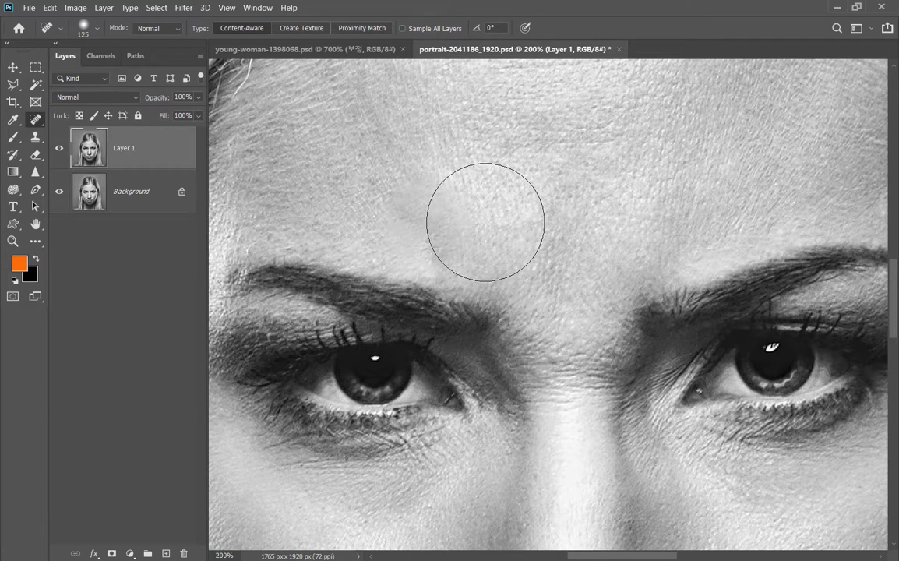
Reduce the healing brush to 90 and clean up the remaining traces of the forehead frown line.
key("bracketleft")
key("bracketleft")
left_click(403, 223)
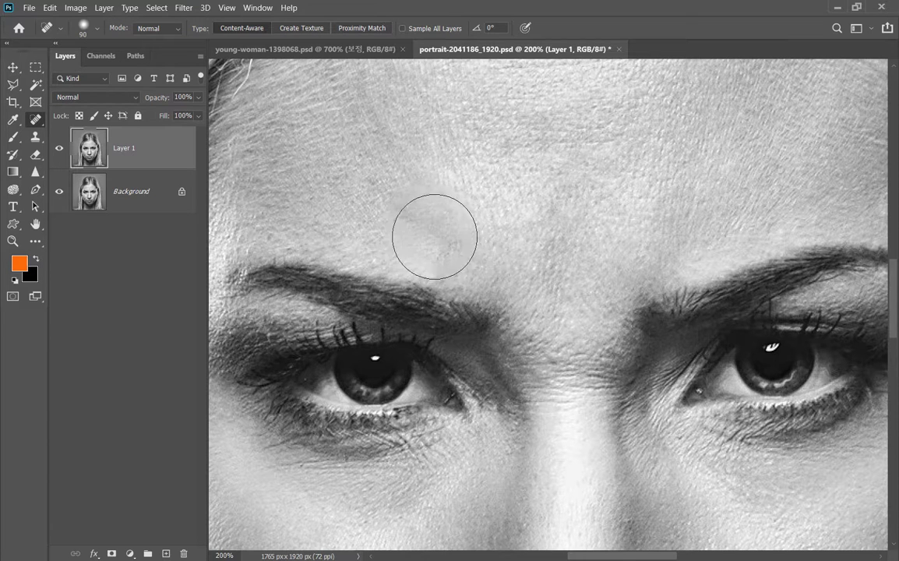
left_click(425, 225)
left_click(401, 201)
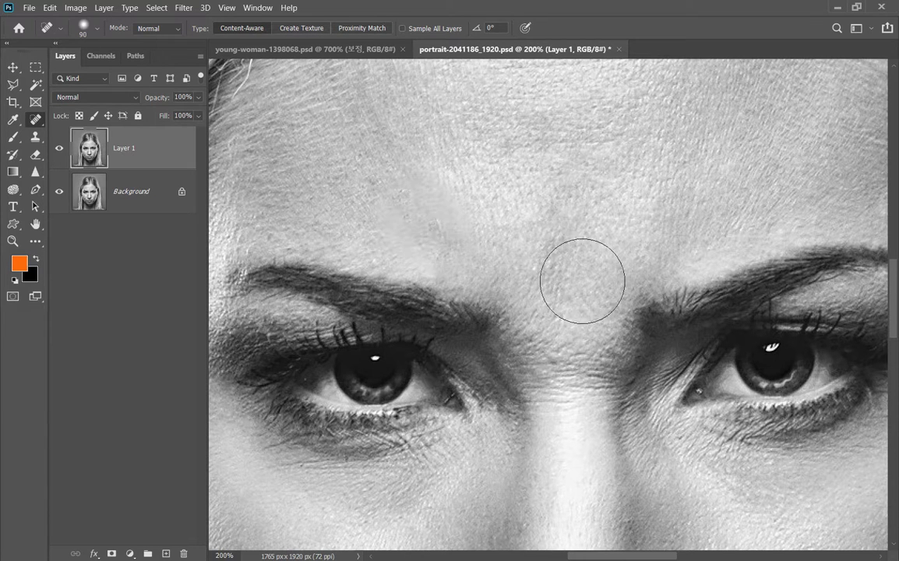
Heal the horizontal wrinkles on the bridge of the nose between the eyes.
left_click_drag(581, 343, 538, 246)
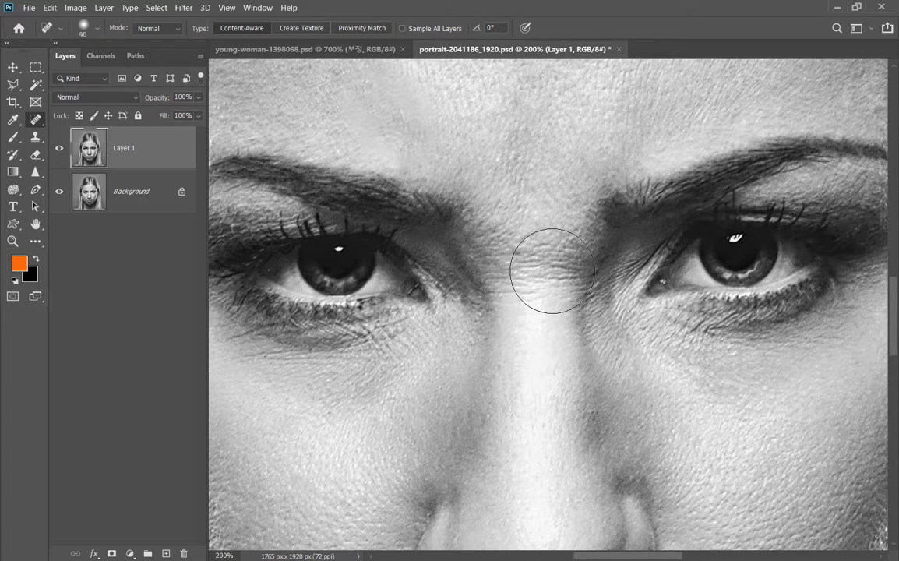
left_click(532, 264)
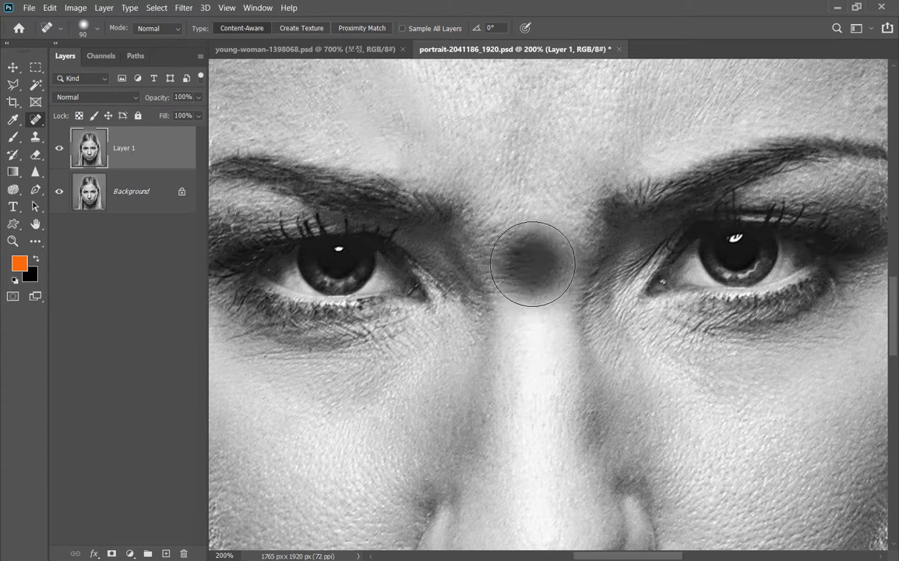
left_click(513, 237)
left_click(510, 262)
left_click(512, 237)
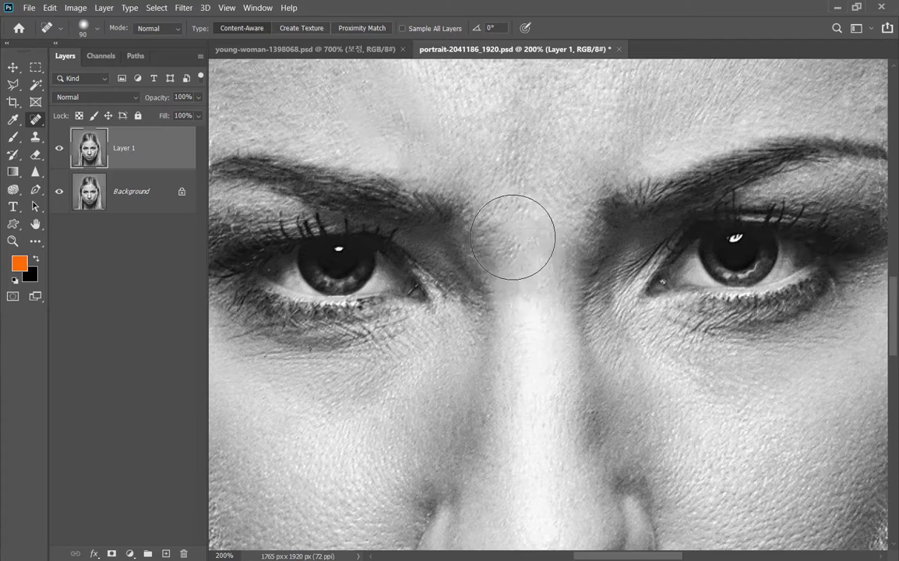
Heal the dark crease above the right-hand nostril and the shadowed skin along that side of the nose.
mouse_move(588, 410)
left_mouse_down()
mouse_move(617, 261)
mouse_move(549, 247)
mouse_move(526, 209)
mouse_move(539, 160)
left_mouse_up()
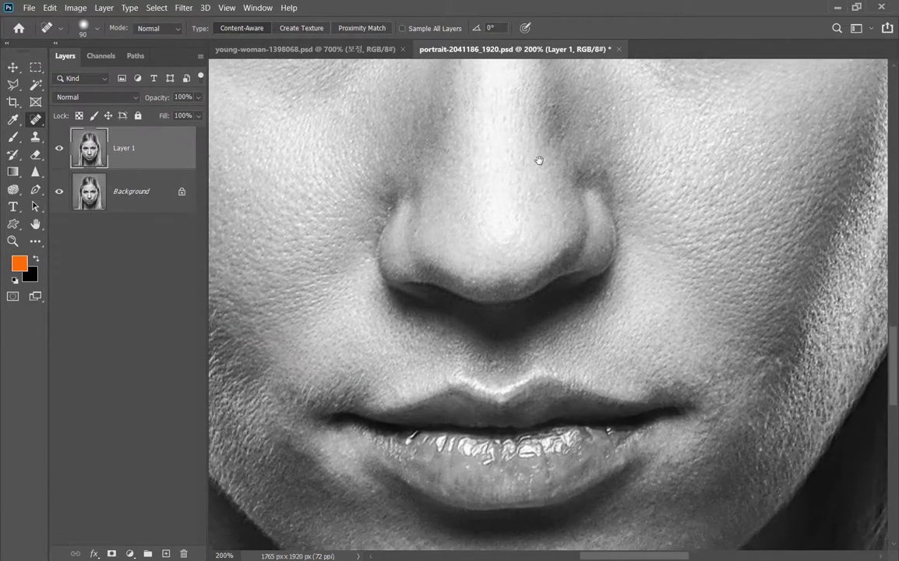
left_click_drag(625, 321, 688, 357)
left_click_drag(569, 326, 611, 407)
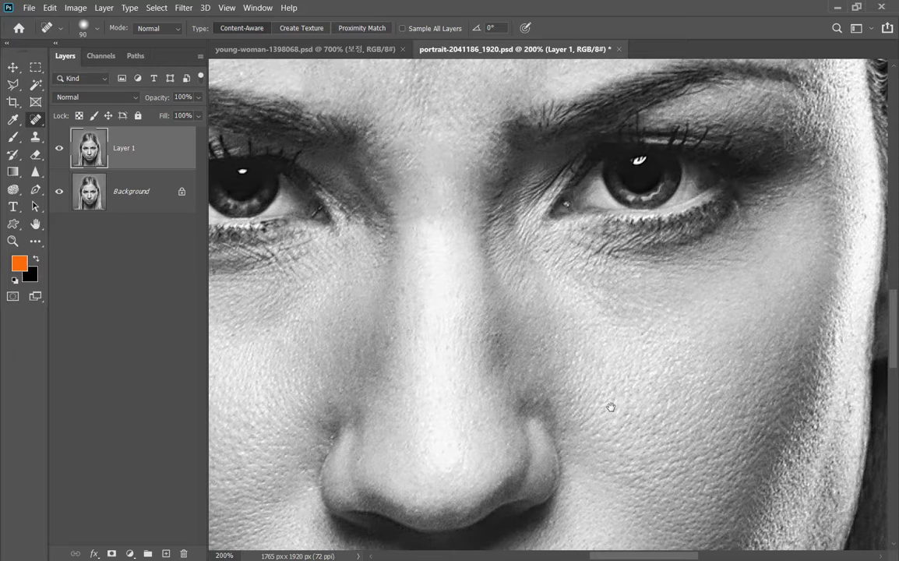
left_click(535, 418)
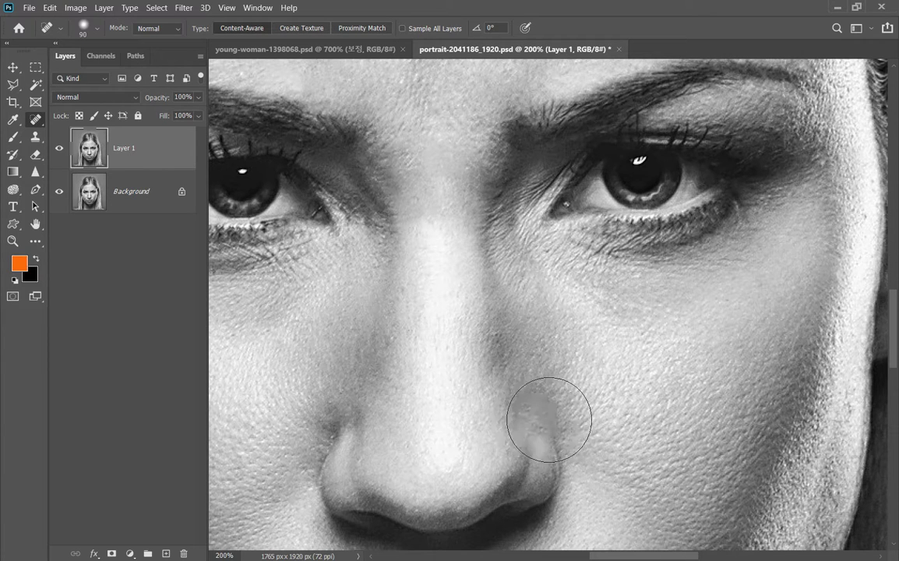
left_click(536, 424)
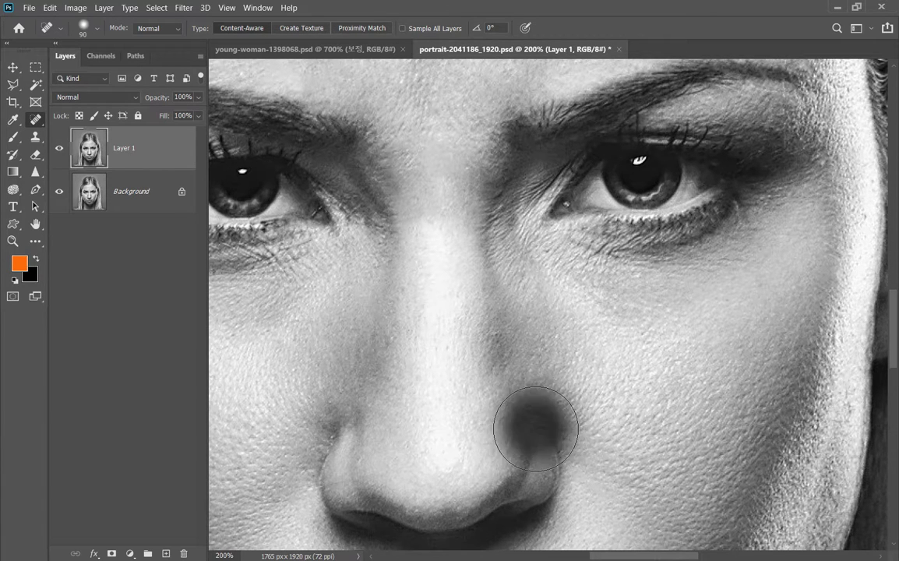
left_click(558, 467)
left_click(522, 440)
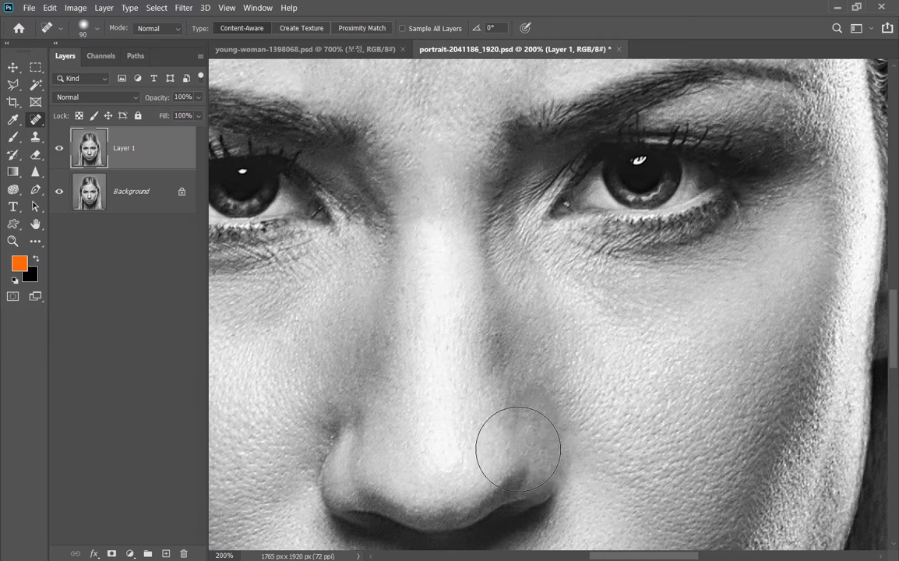
left_click(517, 424)
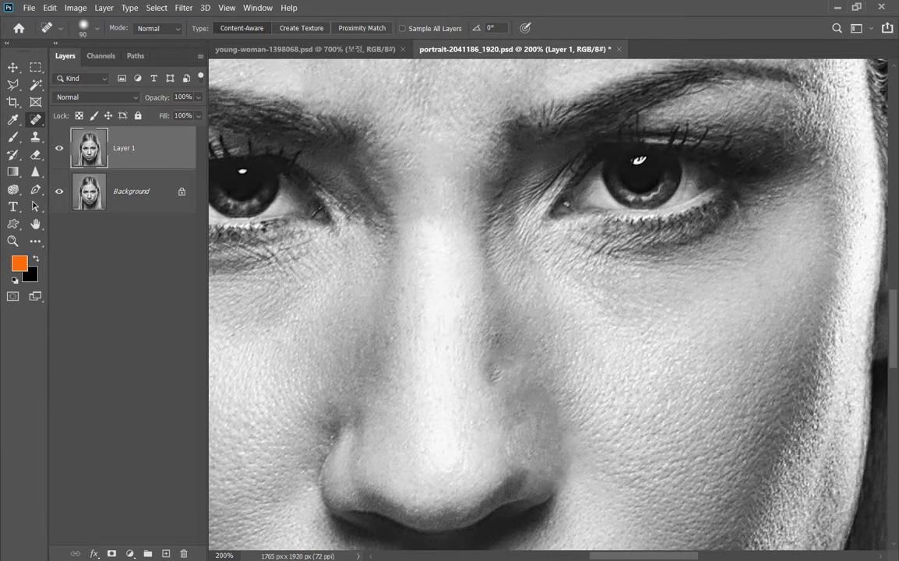
left_click(488, 311)
left_click(495, 362)
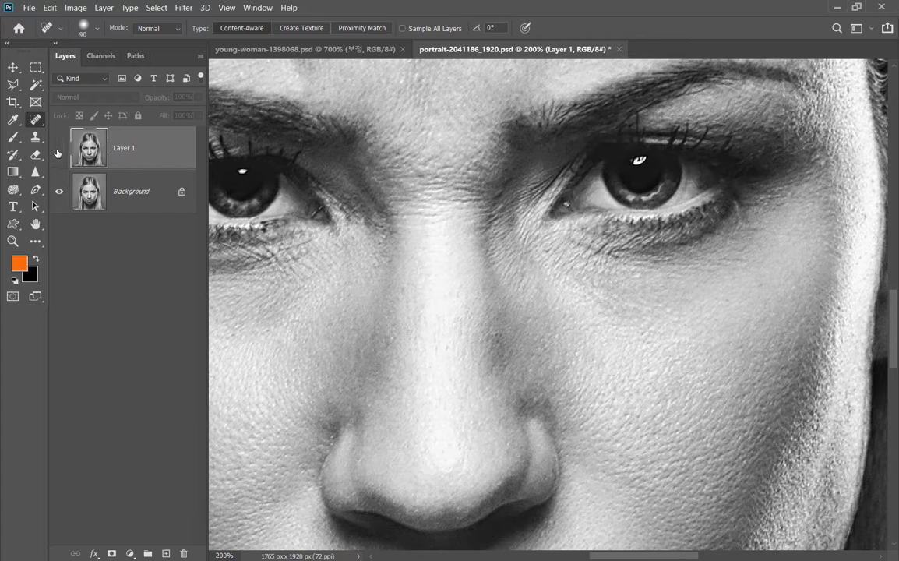
Compare the retouched nose and forehead with the original by toggling Layer 1's visibility.
left_click(59, 150)
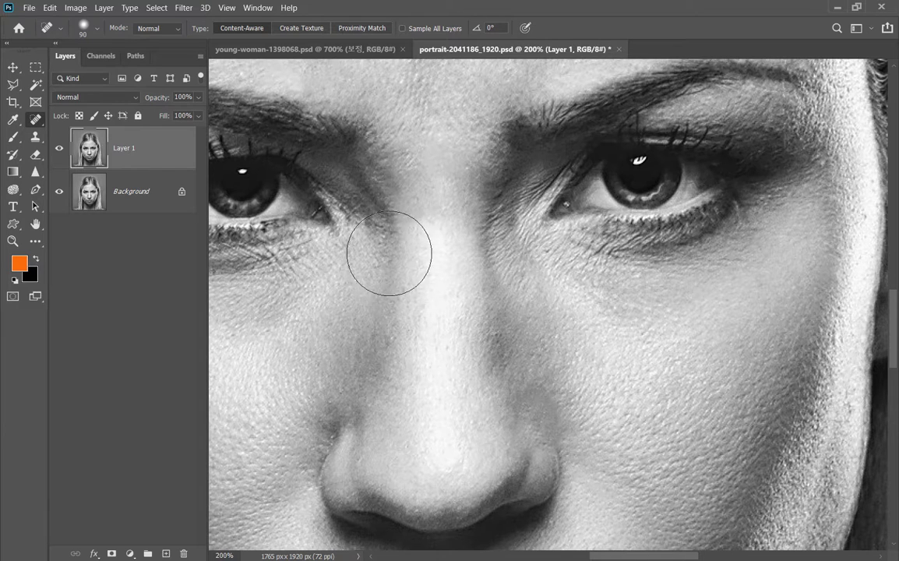
left_click_drag(455, 259, 515, 369)
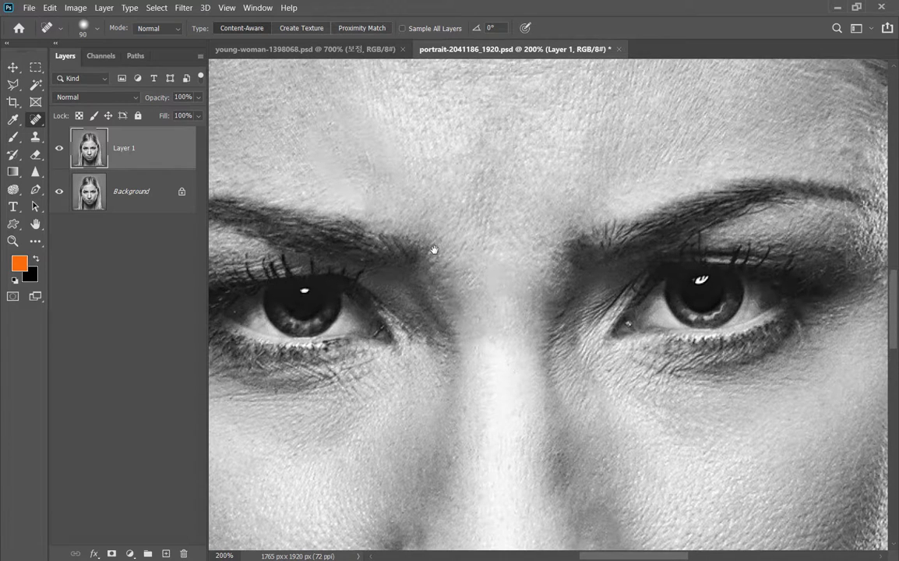
left_click(58, 148)
left_click(59, 148)
left_click(59, 148)
left_click(59, 148)
left_click(59, 148)
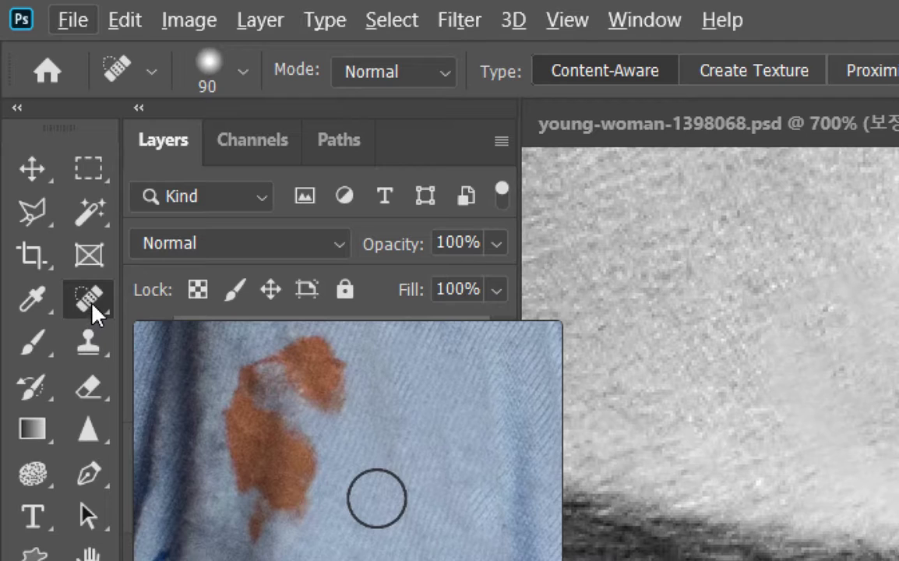
Activate the Patch Tool and compare the retouched Layer 1 with the original by toggling its visibility.
right_click(36, 122)
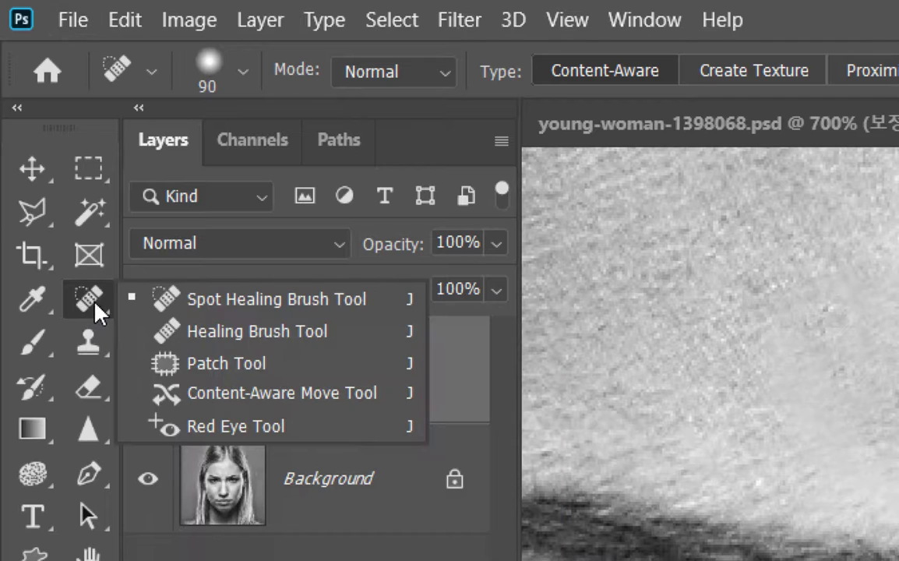
left_click(229, 364)
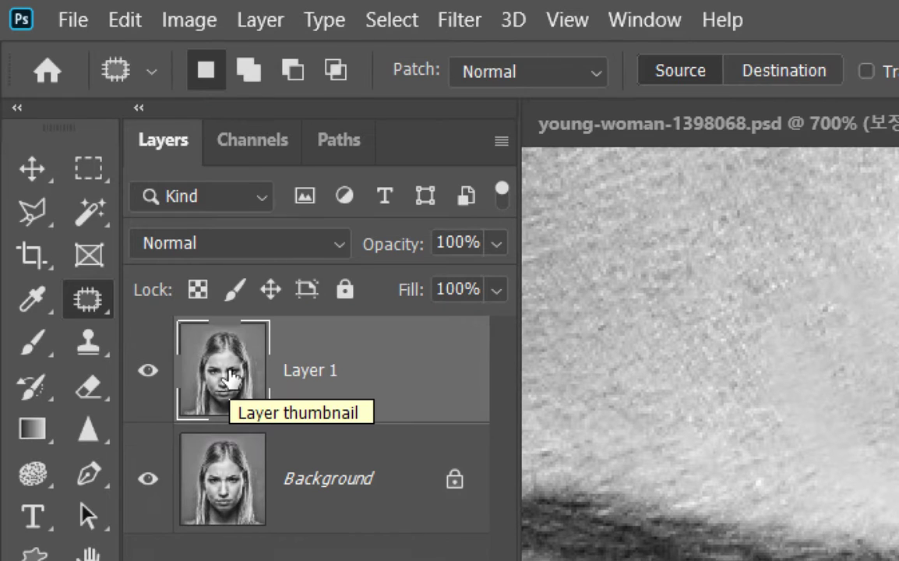
right_click(86, 302)
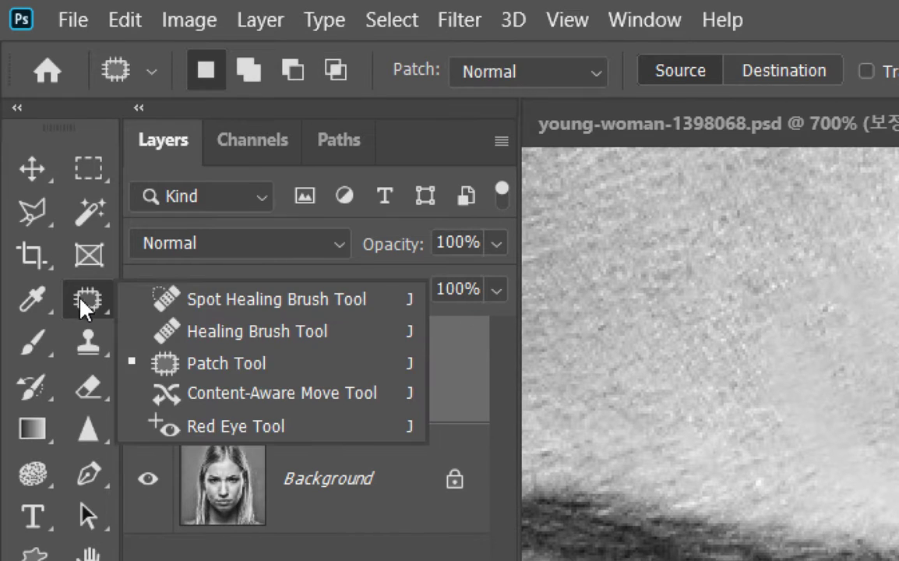
left_click(226, 364)
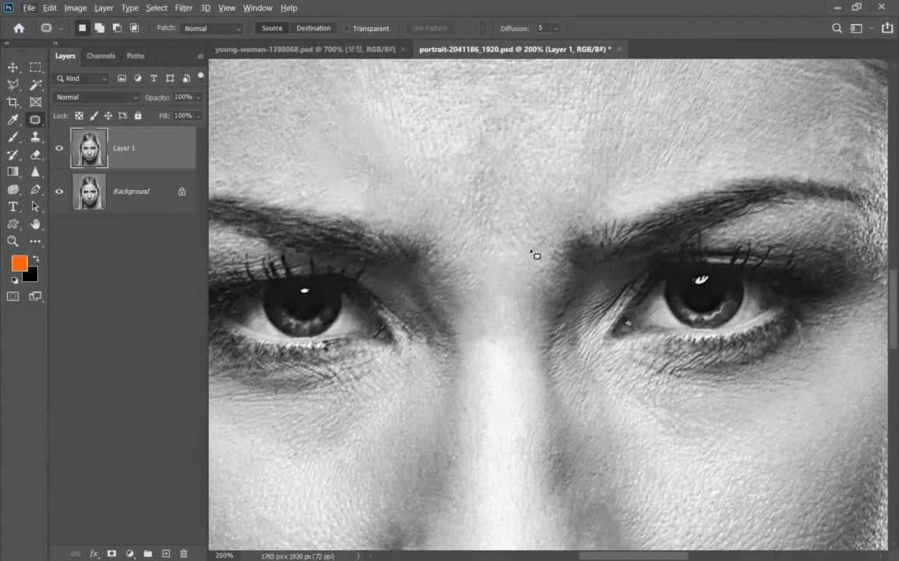
left_click_drag(537, 256, 464, 144)
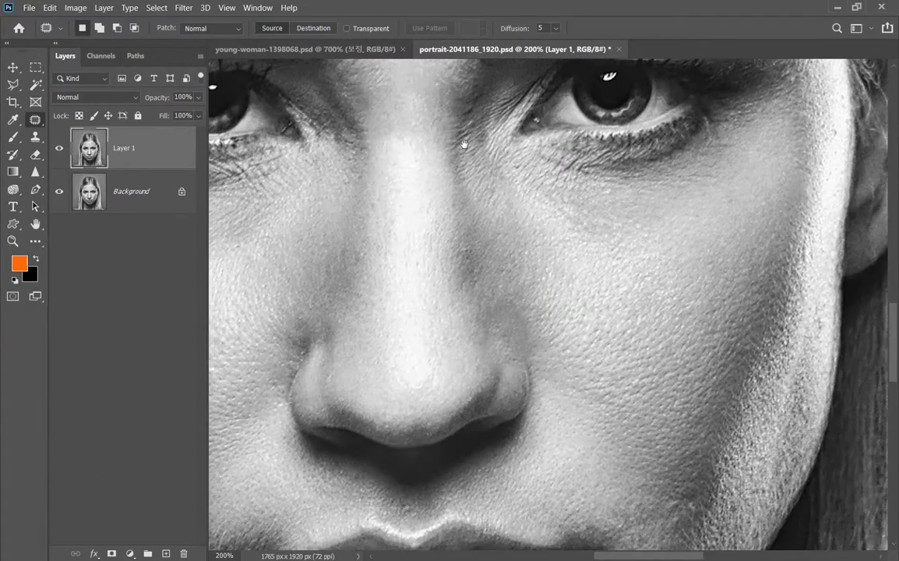
left_click_drag(437, 247, 537, 195)
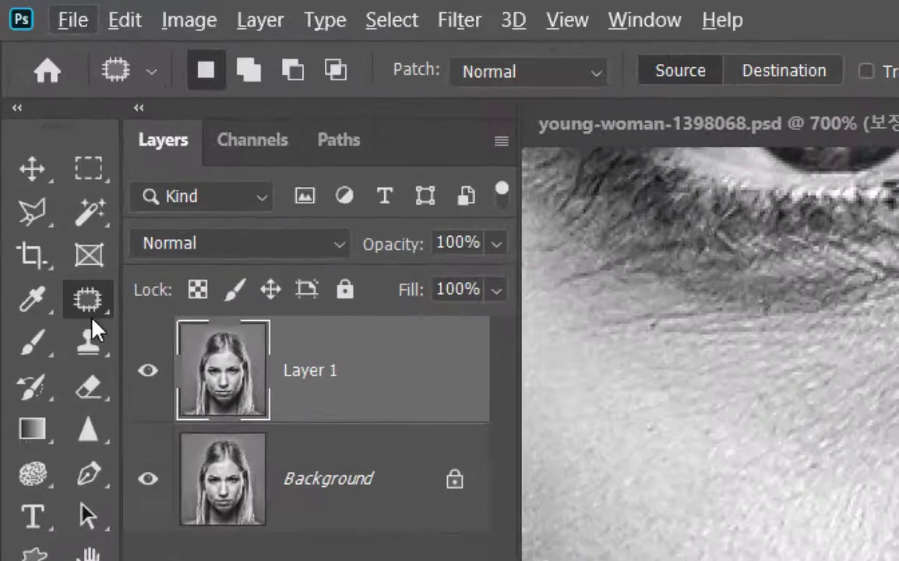
right_click(89, 309)
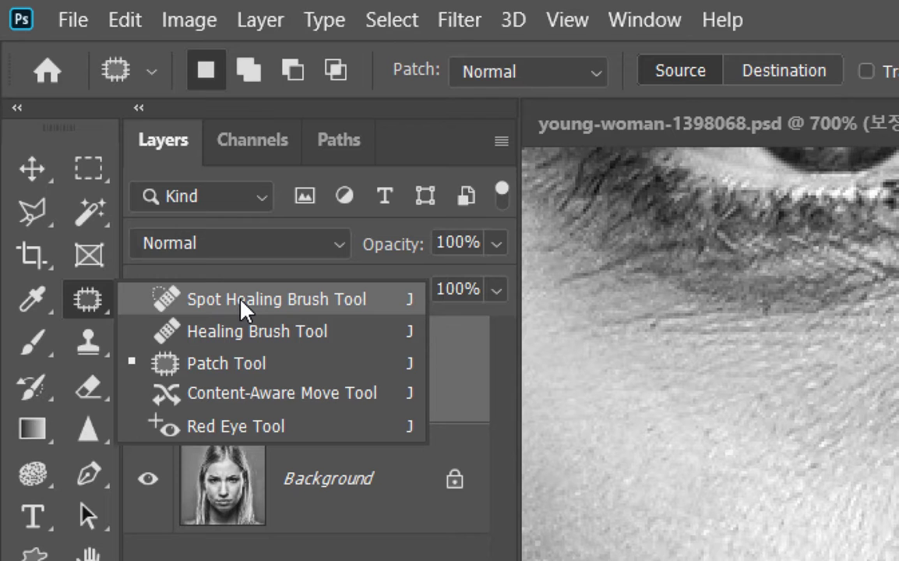
left_click(236, 366)
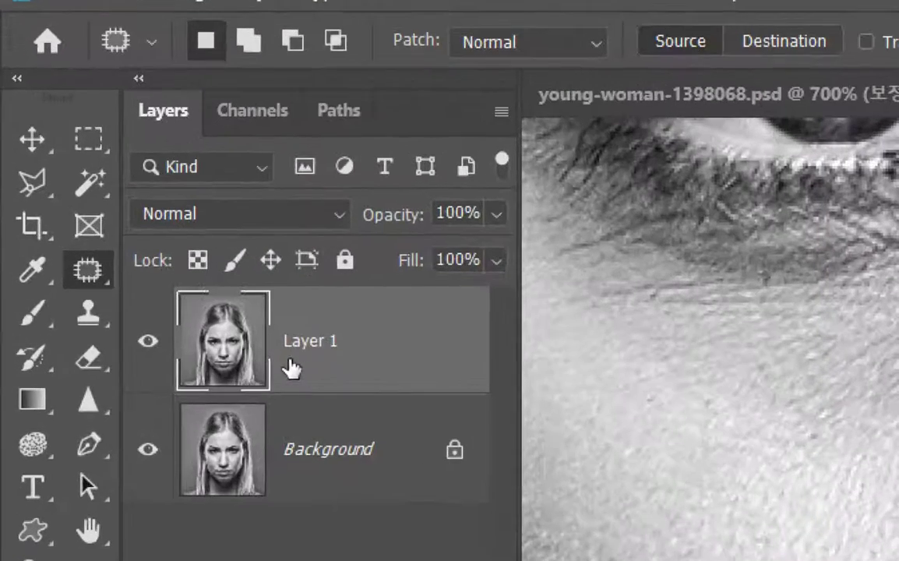
left_click(58, 148)
left_click(146, 339)
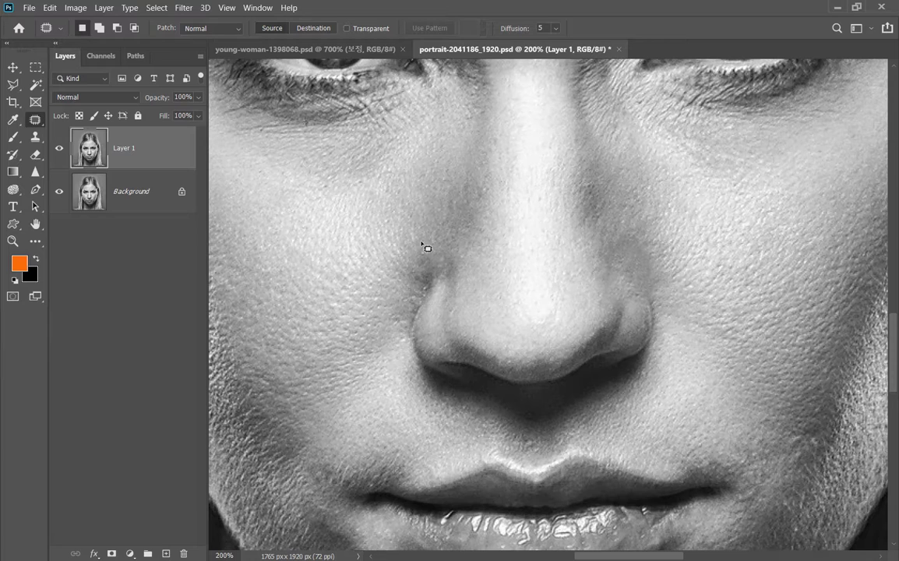
Try to patch away the crease above the left-hand nostril and the nostril itself using skin from the adjacent cheek.
mouse_move(401, 252)
left_mouse_down()
mouse_move(382, 320)
mouse_move(400, 339)
mouse_move(419, 338)
mouse_move(454, 309)
mouse_move(472, 272)
mouse_move(469, 243)
mouse_move(426, 245)
left_mouse_up()
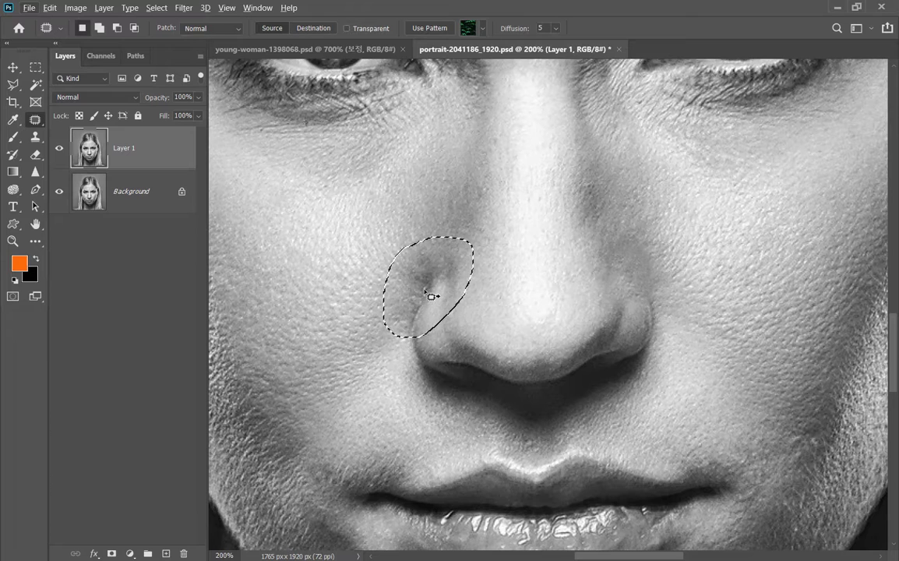
left_click_drag(428, 287, 343, 245)
key("ctrl+d")
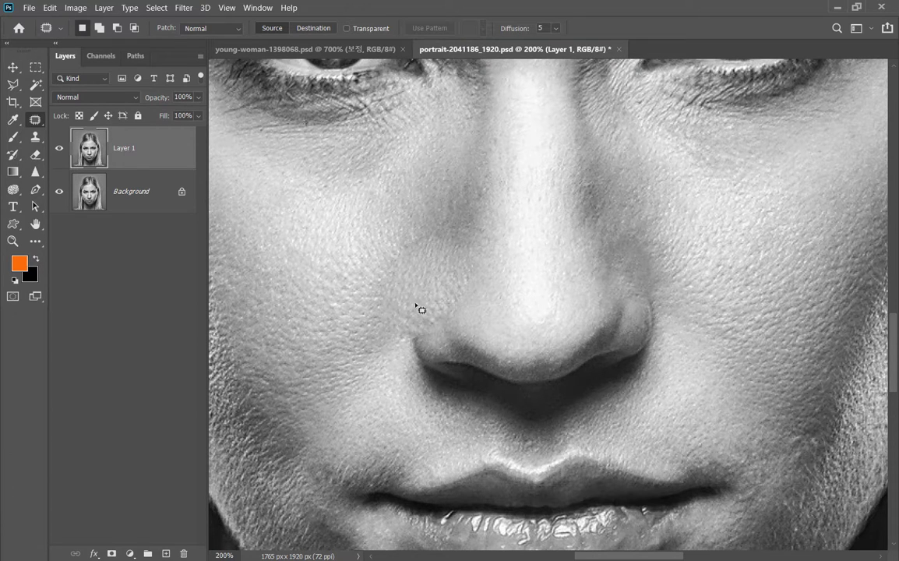
mouse_move(401, 293)
left_mouse_down()
mouse_move(438, 289)
mouse_move(476, 312)
left_mouse_up()
mouse_move(484, 398)
left_mouse_down()
mouse_move(412, 396)
mouse_move(393, 283)
left_mouse_up()
left_click_drag(449, 332, 355, 262)
key("ctrl+d")
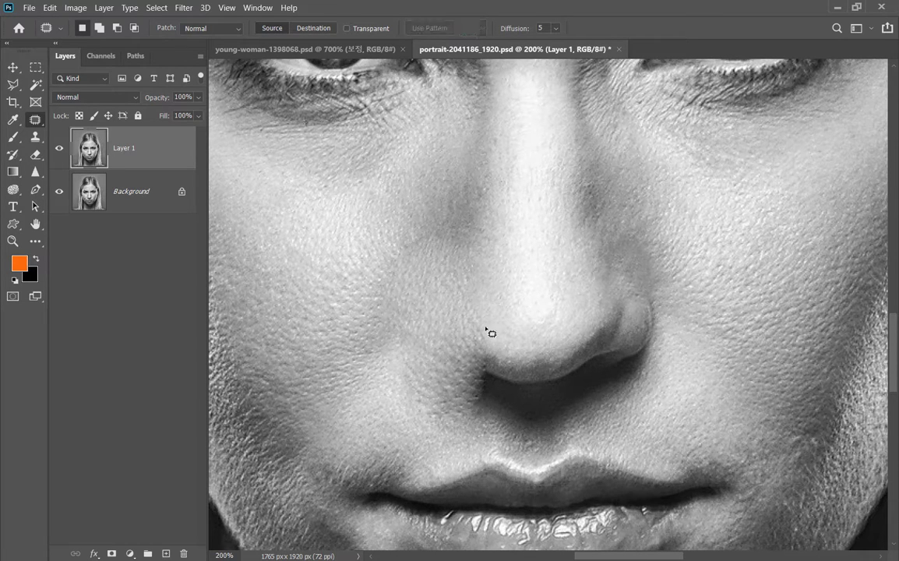
Try to cover the tip of the nose and the shadow beneath it with a patch of cheek skin.
mouse_move(482, 314)
left_mouse_down()
mouse_move(435, 384)
mouse_move(446, 415)
mouse_move(504, 435)
left_mouse_up()
left_click_drag(593, 404, 526, 316)
mouse_move(503, 347)
left_mouse_down()
mouse_move(407, 294)
mouse_move(355, 248)
left_mouse_up()
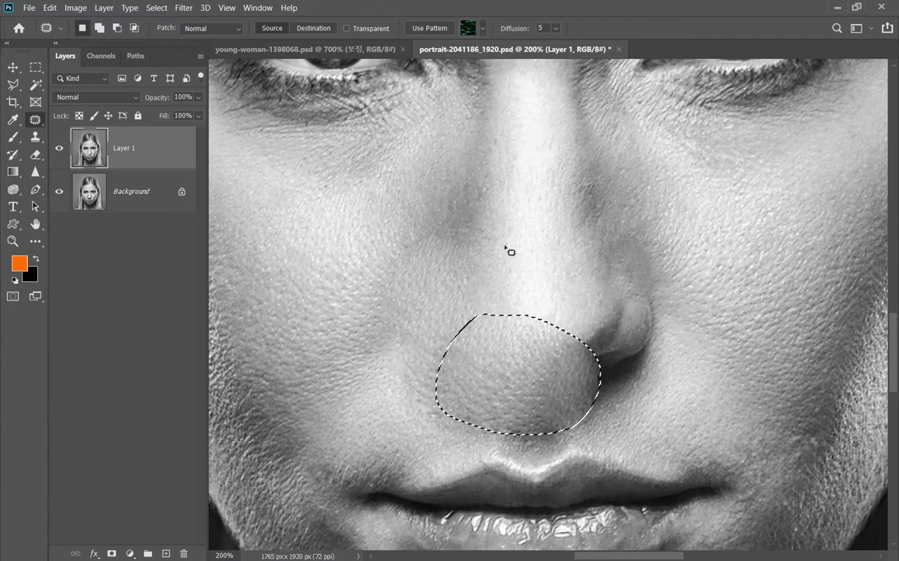
key("ctrl+d")
Try to patch the right-hand nostril and the shaded skin above it with skin from the opposite cheek.
mouse_move(577, 279)
left_mouse_down()
mouse_move(574, 403)
mouse_move(700, 377)
mouse_move(623, 256)
left_mouse_up()
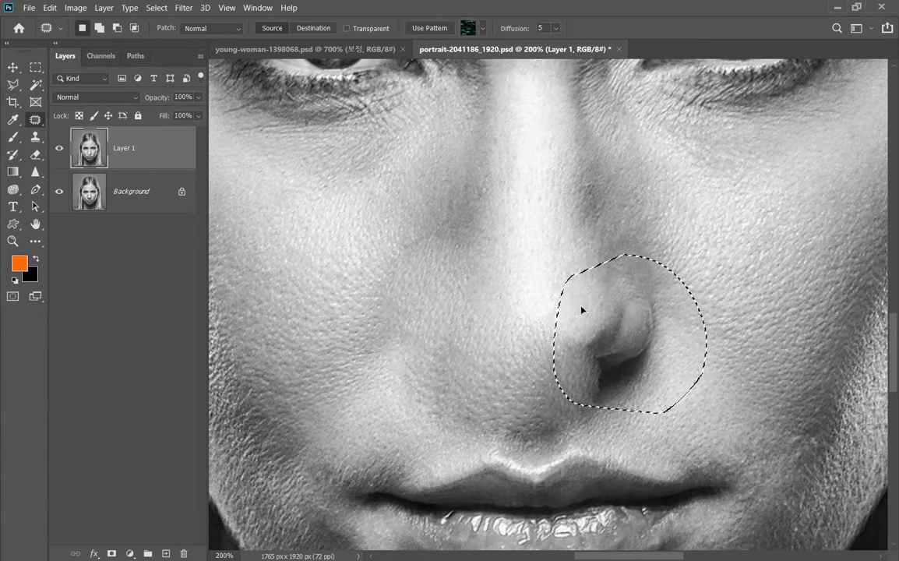
left_click_drag(581, 310, 316, 248)
key("ctrl+d")
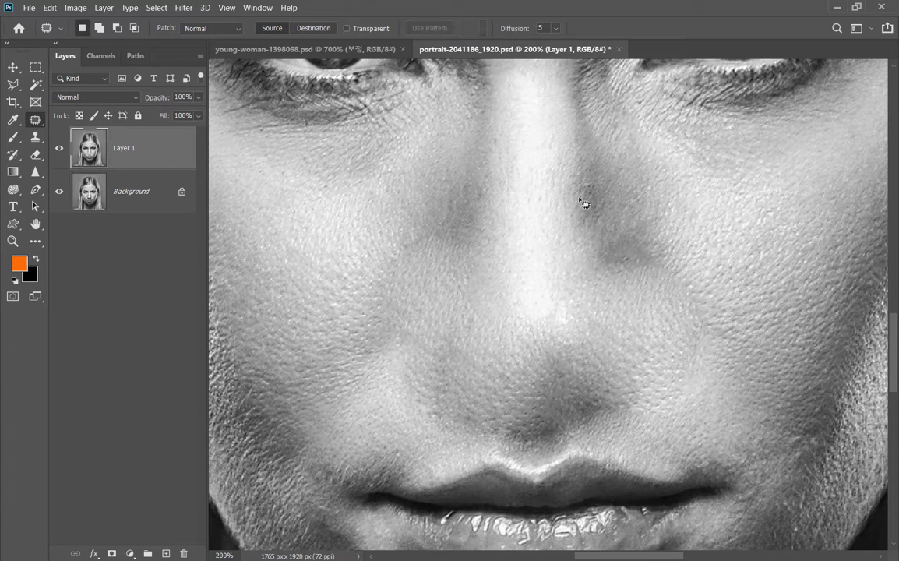
mouse_move(563, 189)
left_mouse_down()
mouse_move(698, 291)
mouse_move(563, 192)
left_mouse_up()
mouse_move(580, 226)
left_mouse_down()
mouse_move(411, 255)
mouse_move(307, 247)
left_mouse_up()
key("ctrl+d")
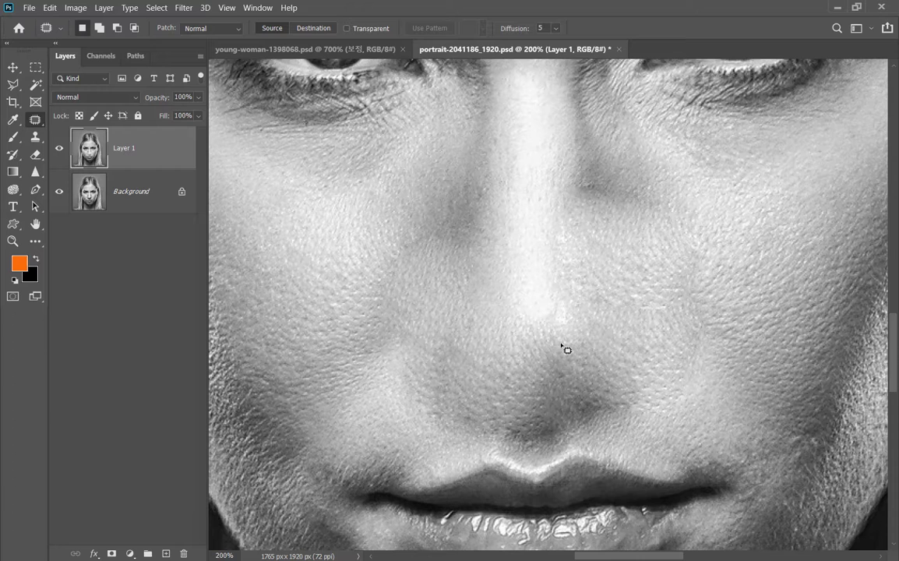
Undo all the Patch Tool edits made to the nose.
key("ctrl+z")
key("ctrl+z")
key("ctrl+z")
key("ctrl+z")
key("ctrl+z")
key("ctrl+z")
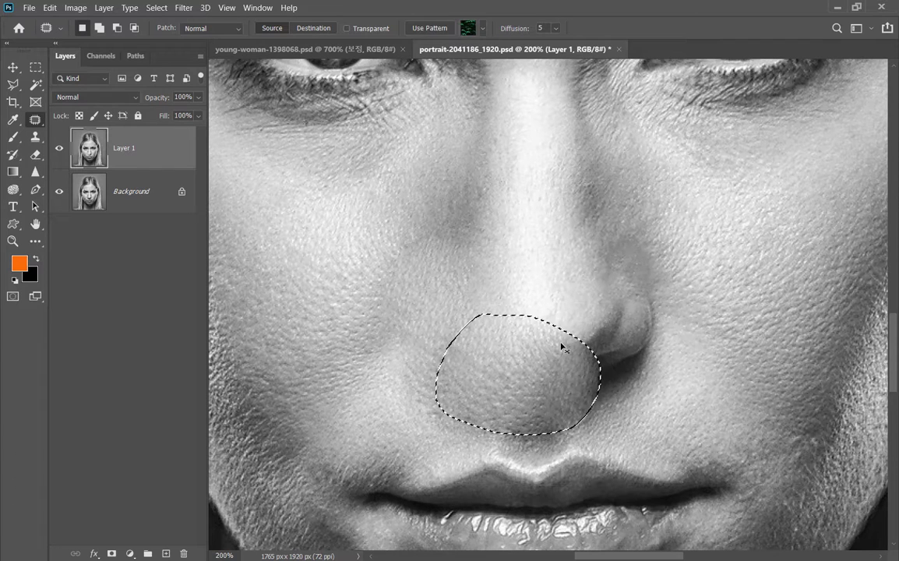
key("ctrl+z")
key("ctrl+z")
key("ctrl+z")
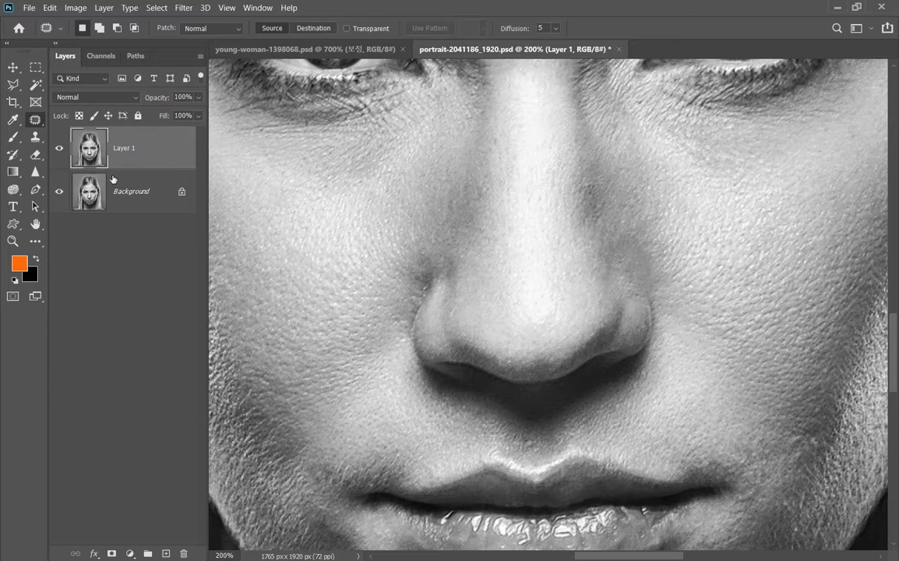
Switch to young-woman-1398068.psd and patch out the lower part of the left-hand branch stub with clean wood from the log.
left_click(233, 50)
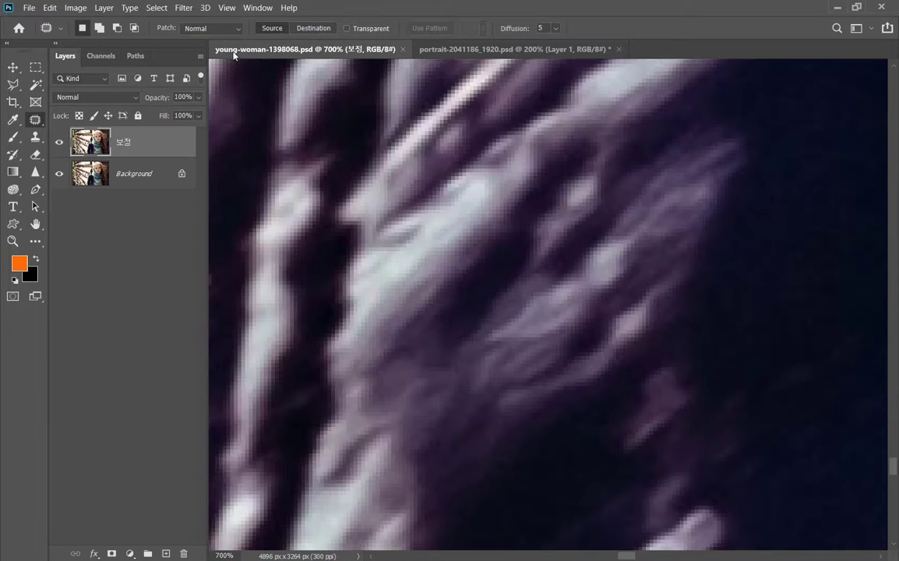
scroll(481, 225, "down", 6)
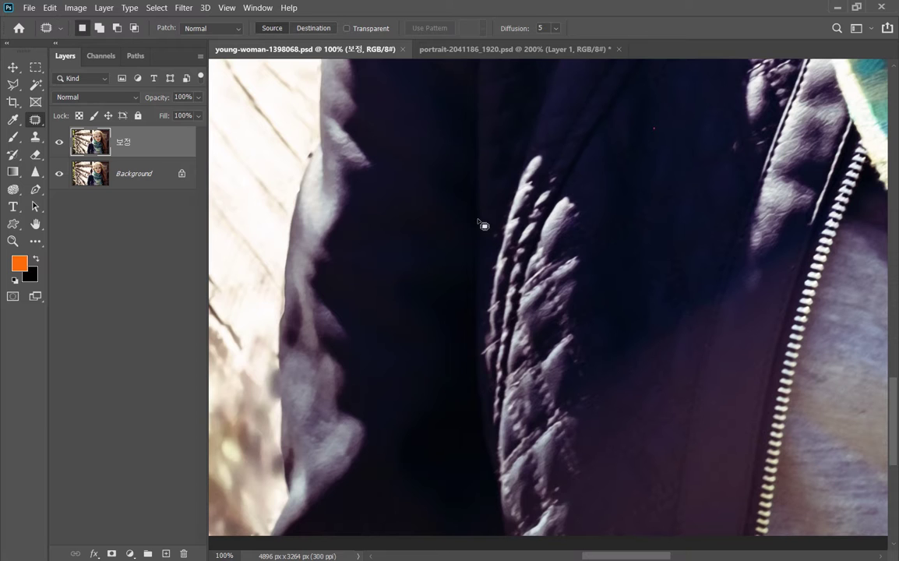
left_click_drag(438, 207, 576, 357)
scroll(576, 359, "down", 1)
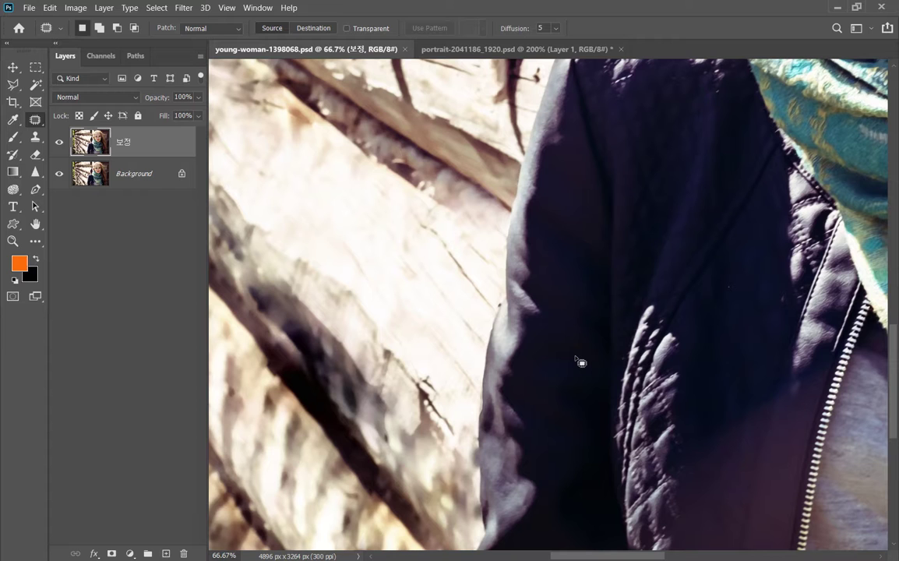
left_click_drag(459, 383, 505, 463)
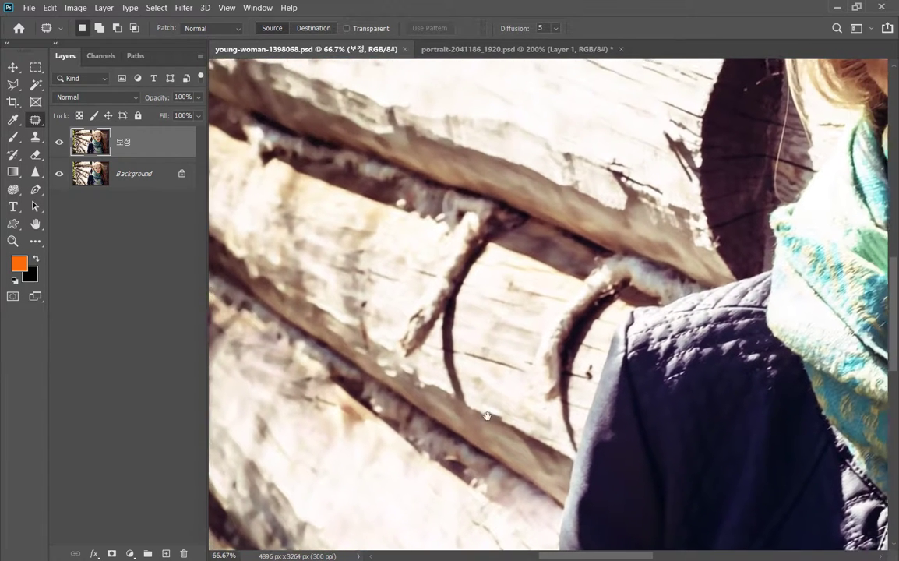
left_click_drag(486, 415, 482, 414)
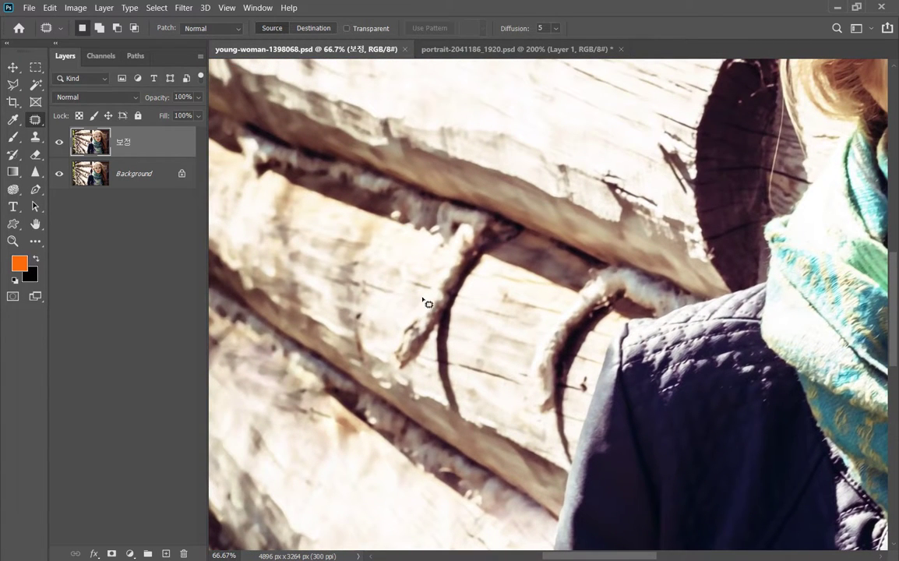
mouse_move(421, 299)
left_mouse_down()
mouse_move(434, 305)
mouse_move(437, 337)
mouse_move(419, 366)
mouse_move(392, 350)
mouse_move(388, 305)
mouse_move(466, 321)
mouse_move(487, 341)
mouse_move(518, 307)
left_mouse_up()
key("ctrl+d")
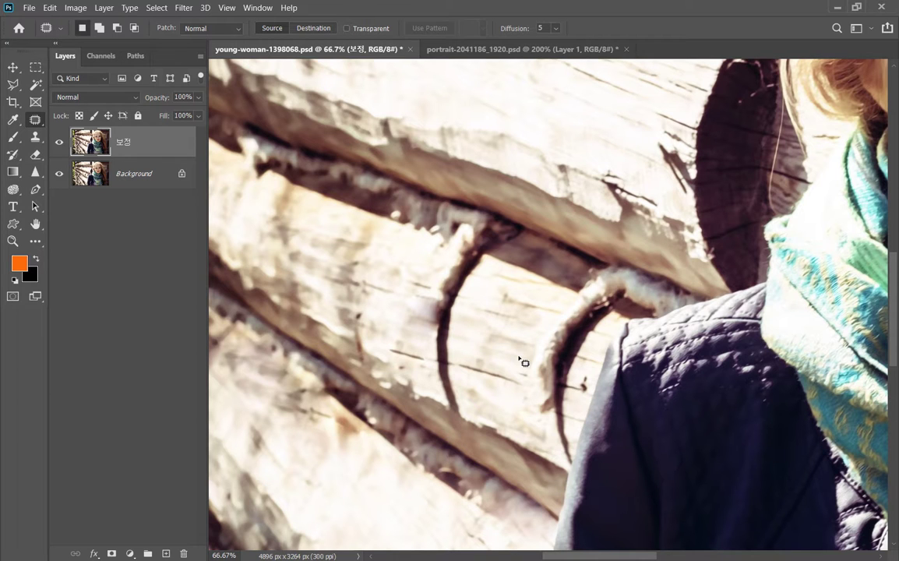
Patch out the dark crack in the pale log beside the jacket sleeve with clean wood nearby.
mouse_move(521, 325)
left_mouse_down()
mouse_move(606, 327)
mouse_move(596, 335)
mouse_move(615, 226)
left_mouse_up()
mouse_move(344, 298)
left_mouse_down()
mouse_move(337, 347)
mouse_move(361, 299)
mouse_move(352, 295)
mouse_move(435, 375)
mouse_move(475, 381)
mouse_move(397, 220)
left_mouse_up()
key("ctrl+d")
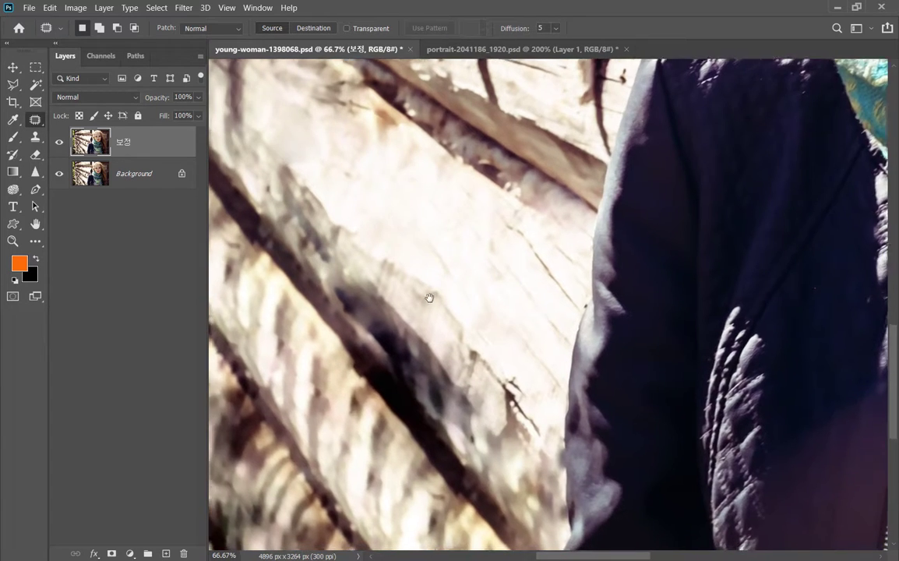
left_click_drag(427, 297, 397, 214)
mouse_move(464, 286)
left_mouse_down()
mouse_move(469, 333)
mouse_move(494, 359)
mouse_move(504, 349)
mouse_move(503, 316)
mouse_move(477, 285)
mouse_move(450, 212)
left_mouse_up()
key("ctrl+d")
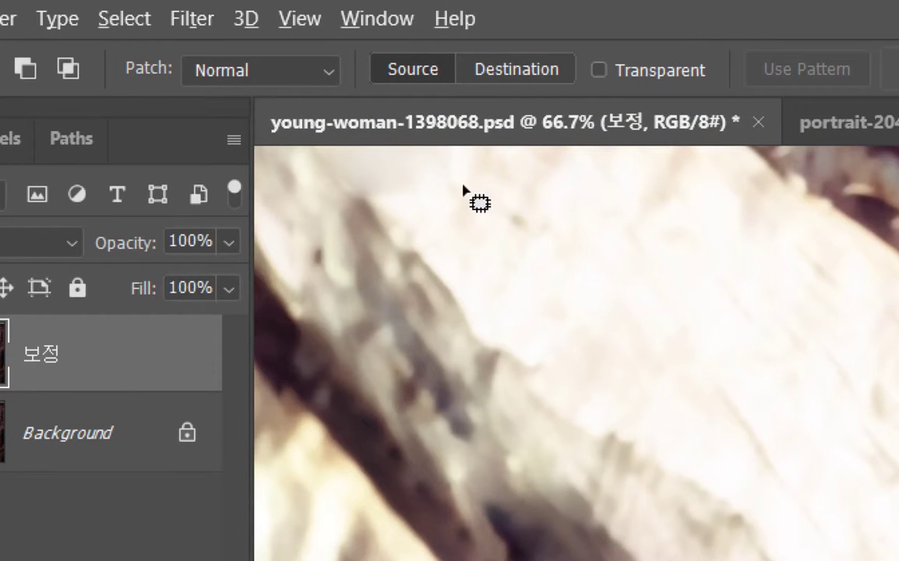
Outline the shadowed edge of the pale log with the Patch Tool, and clear that selection.
mouse_move(462, 185)
left_mouse_down()
mouse_move(382, 221)
mouse_move(363, 257)
mouse_move(364, 316)
mouse_move(387, 399)
mouse_move(446, 477)
mouse_move(582, 481)
mouse_move(642, 369)
mouse_move(602, 227)
mouse_move(546, 195)
left_mouse_up()
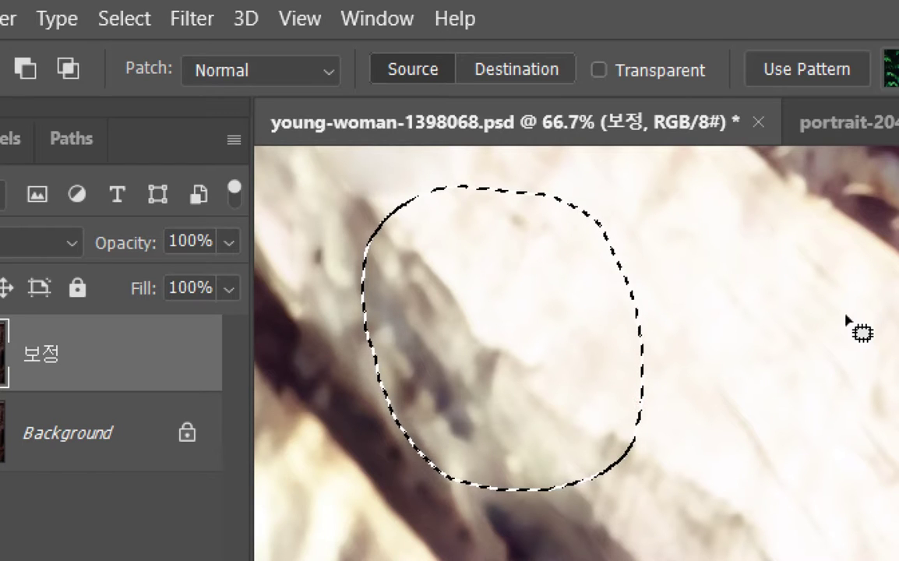
key("ctrl+d")
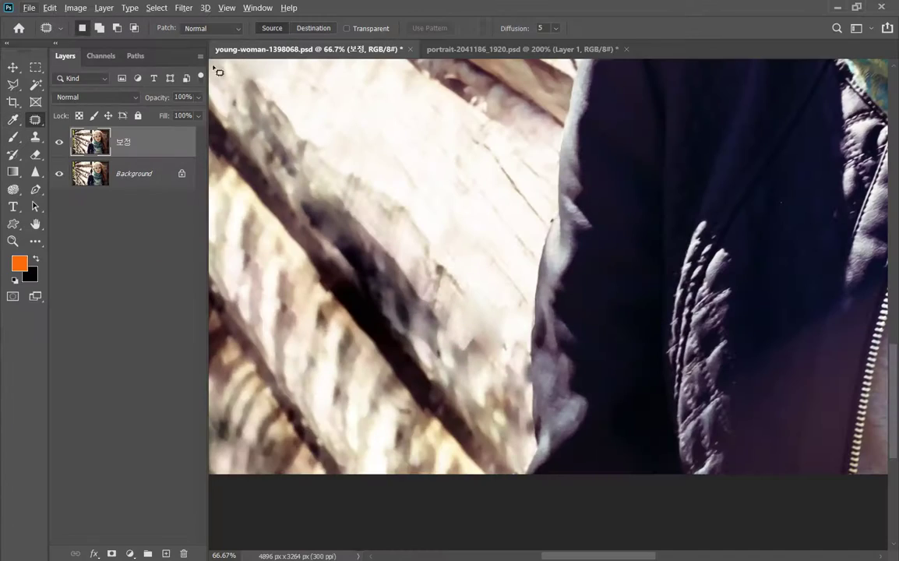
Switch back to portrait-2041186_1920.psd and set up the Polygonal Lasso Tool with a feather of 1 px.
left_click(444, 49)
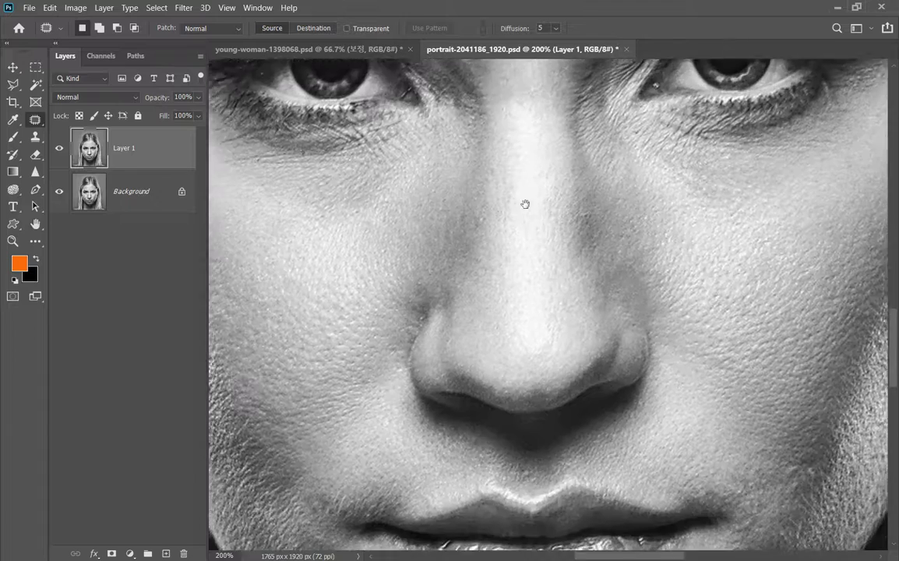
left_click_drag(525, 204, 449, 388)
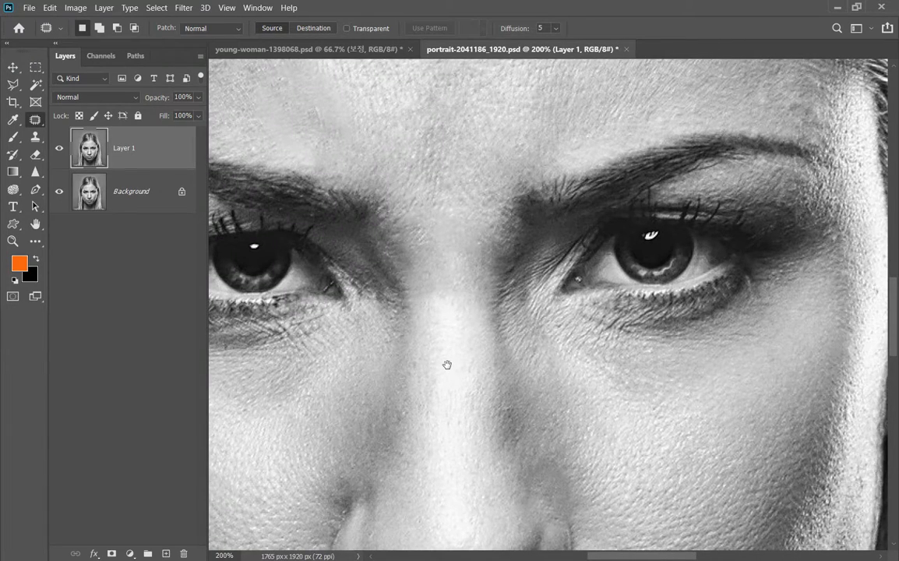
left_click_drag(447, 365, 588, 360)
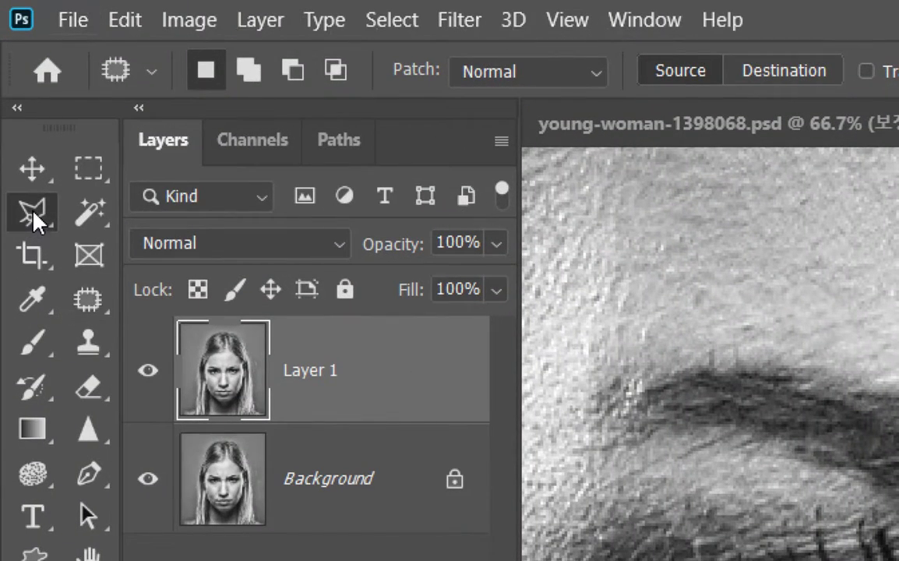
left_click(34, 218)
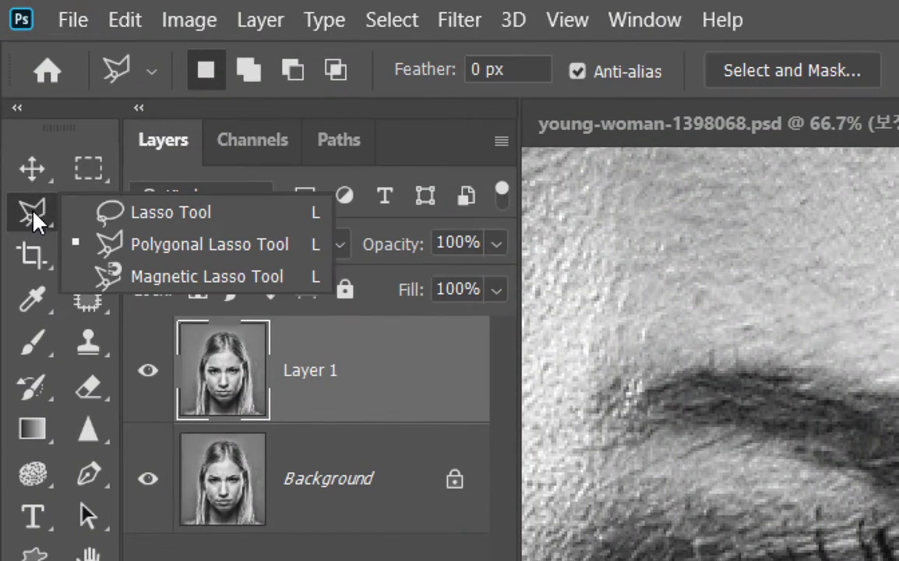
left_click(155, 256)
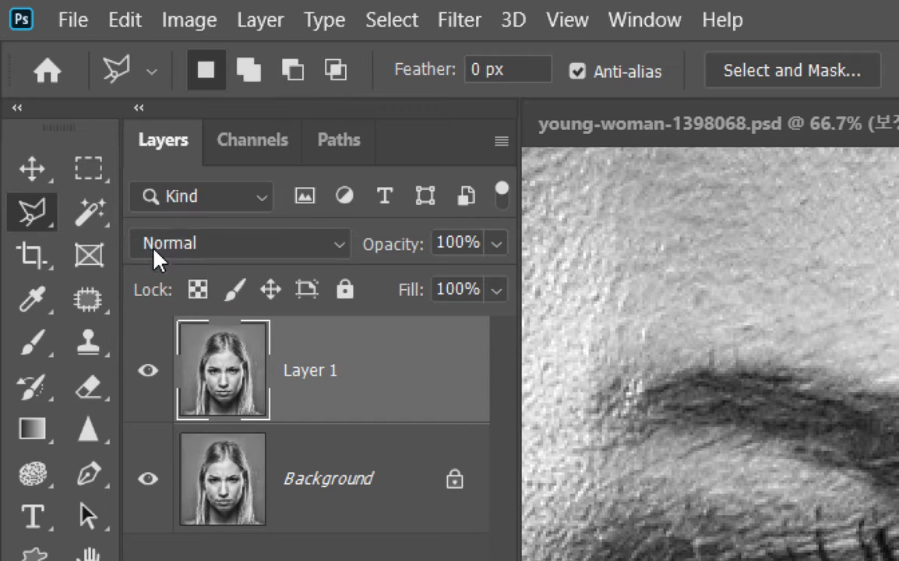
left_click(523, 69)
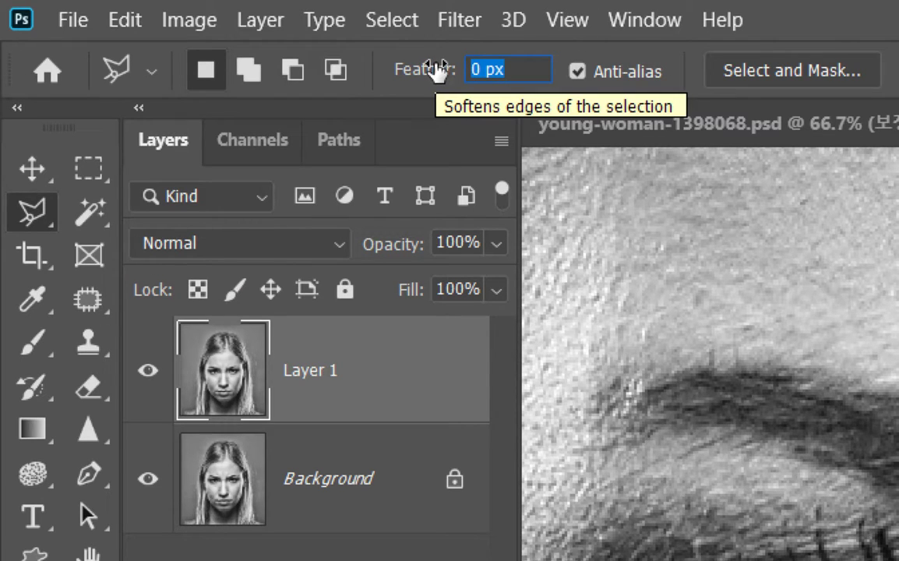
type("1")
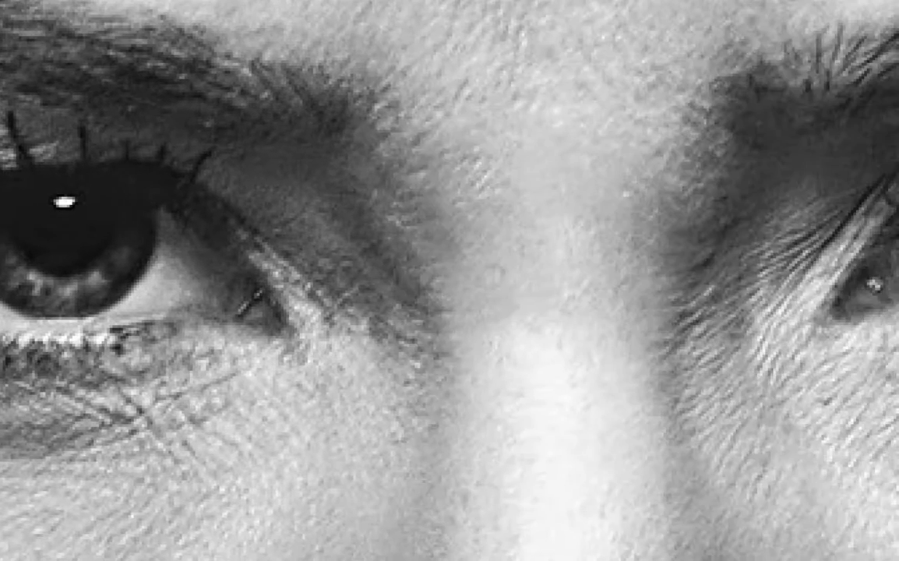
Outline the wrinkled skin beside the nose at the right-hand eye's inner corner with the Polygonal Lasso Tool.
left_click_drag(592, 251, 297, 255)
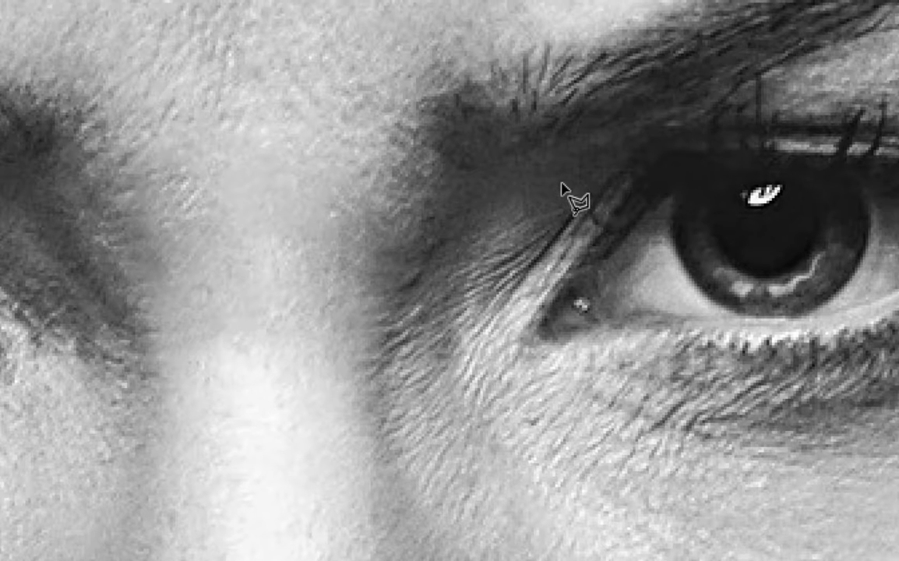
left_click(564, 168)
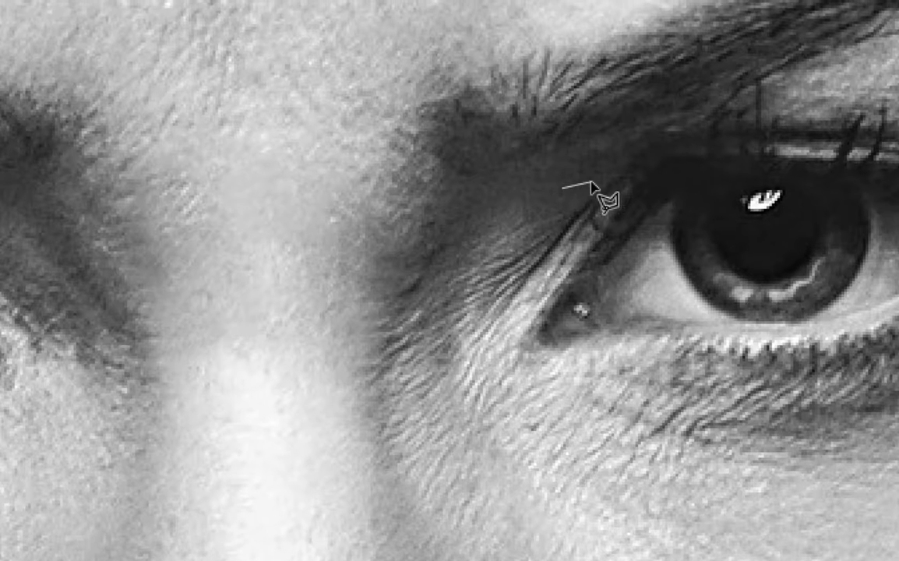
left_click(613, 182)
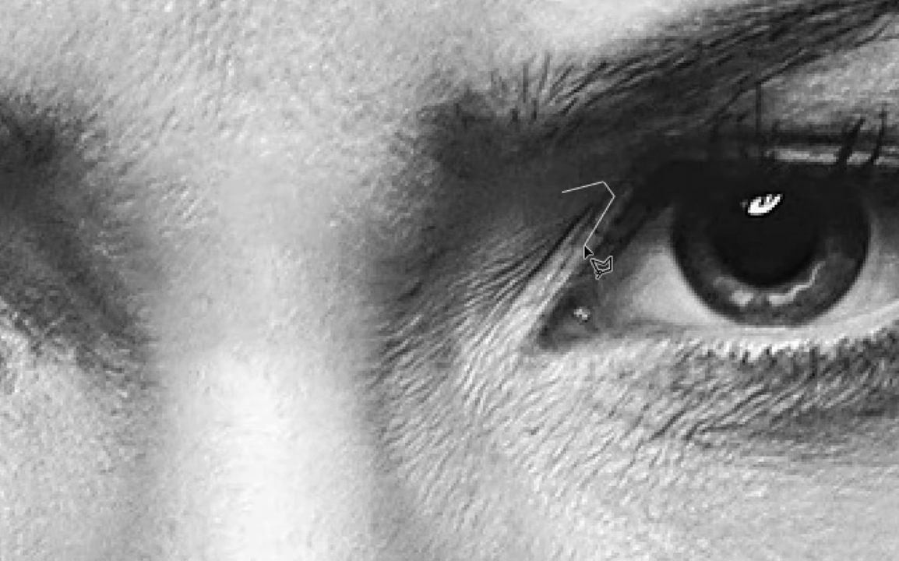
mouse_move(579, 253)
left_mouse_down()
mouse_move(510, 356)
mouse_move(481, 360)
mouse_move(456, 318)
mouse_move(450, 275)
mouse_move(508, 217)
left_mouse_up()
double_click(508, 216)
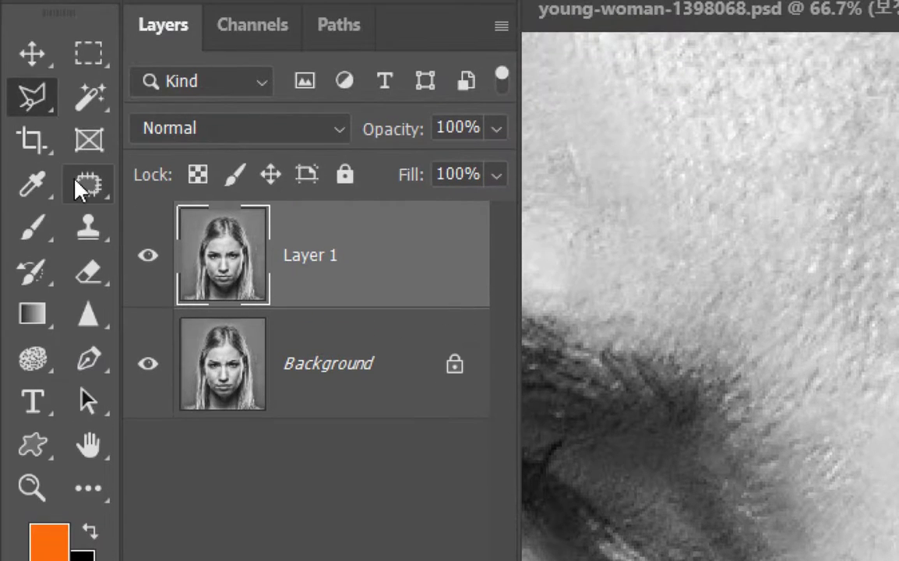
Patch the selected eye-corner wrinkles with smooth skin from the forehead using the Patch Tool, and clear the selection.
left_click(88, 184)
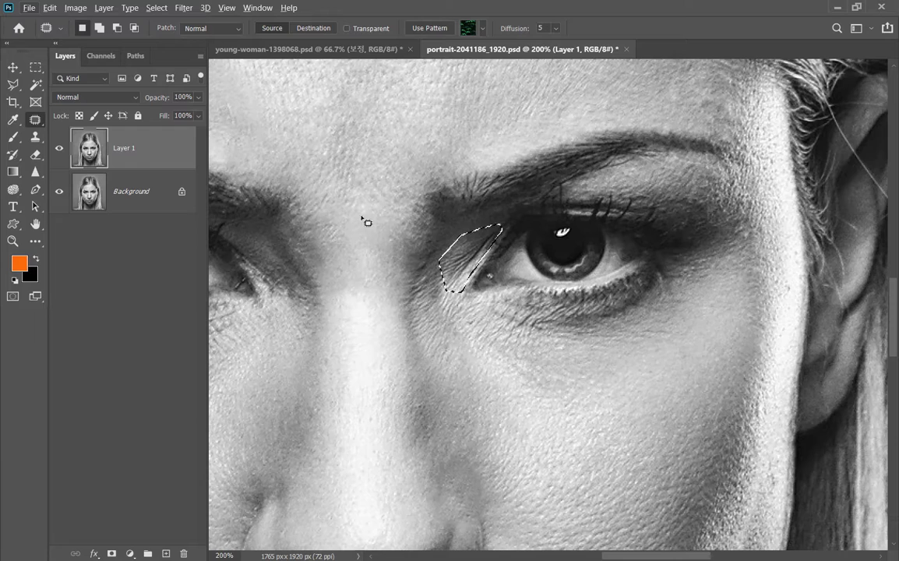
left_click_drag(461, 254, 495, 359)
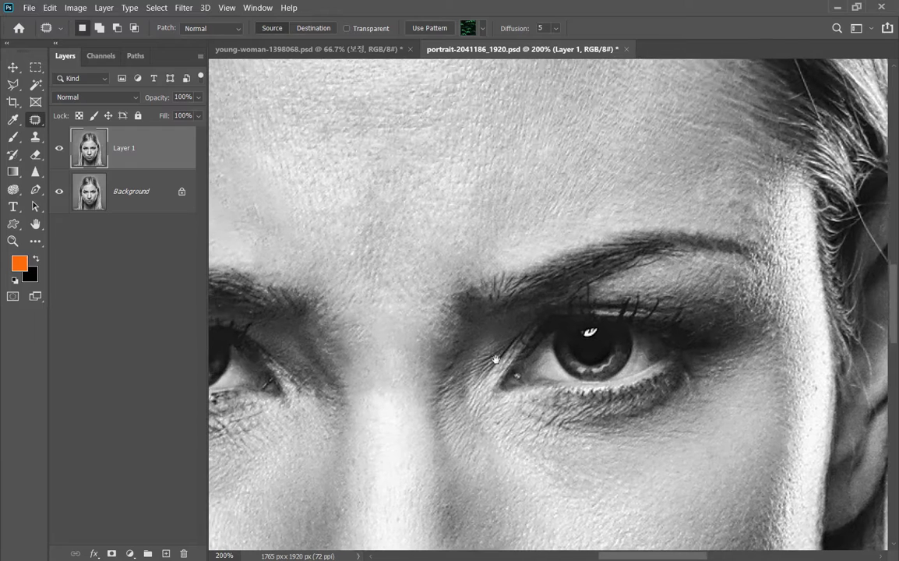
mouse_move(526, 328)
left_mouse_down()
mouse_move(468, 366)
mouse_move(528, 327)
left_mouse_up()
mouse_move(492, 359)
left_mouse_down()
mouse_move(427, 275)
mouse_move(453, 231)
left_mouse_up()
key("ctrl+d")
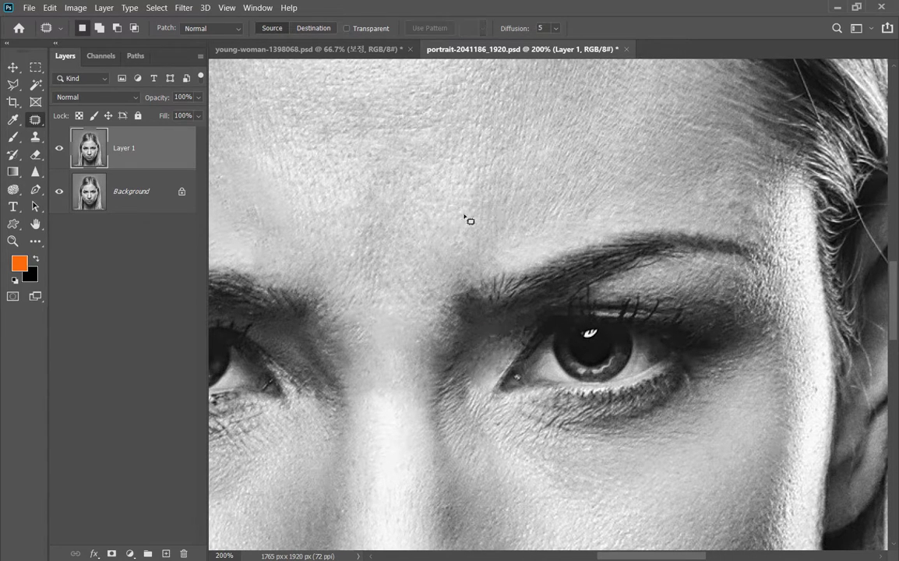
Compare the face before and after retouching by toggling Layer 1's visibility, and look over the nose and mouth.
left_click(60, 153)
left_click(60, 153)
left_click(60, 153)
left_click(60, 153)
left_click(60, 153)
left_click(60, 152)
left_click_drag(390, 284, 439, 144)
left_click_drag(432, 253, 526, 184)
left_click_drag(516, 306, 436, 315)
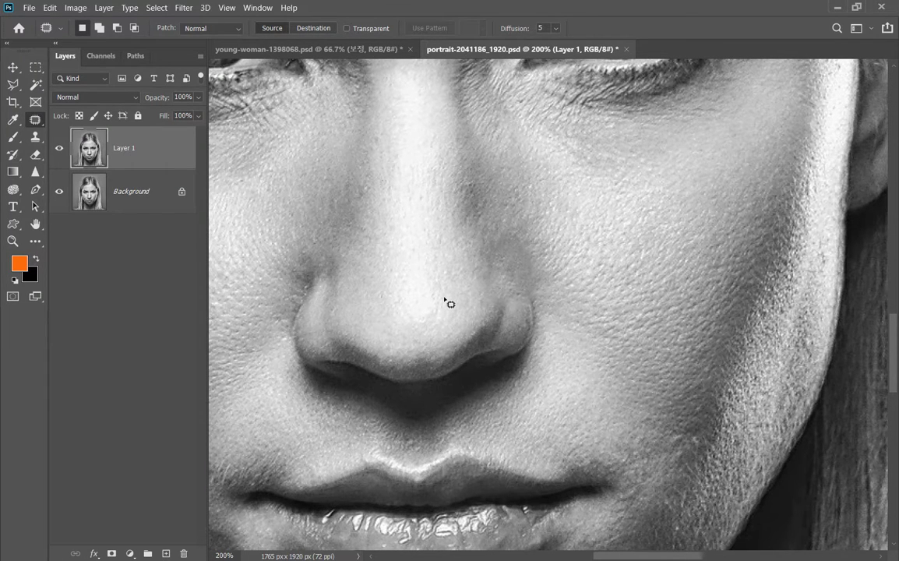
Switch to young-woman-1398068.psd and outline the thin crack in the pale log beside the sleeve with the Polygonal Lasso Tool.
left_click(288, 47)
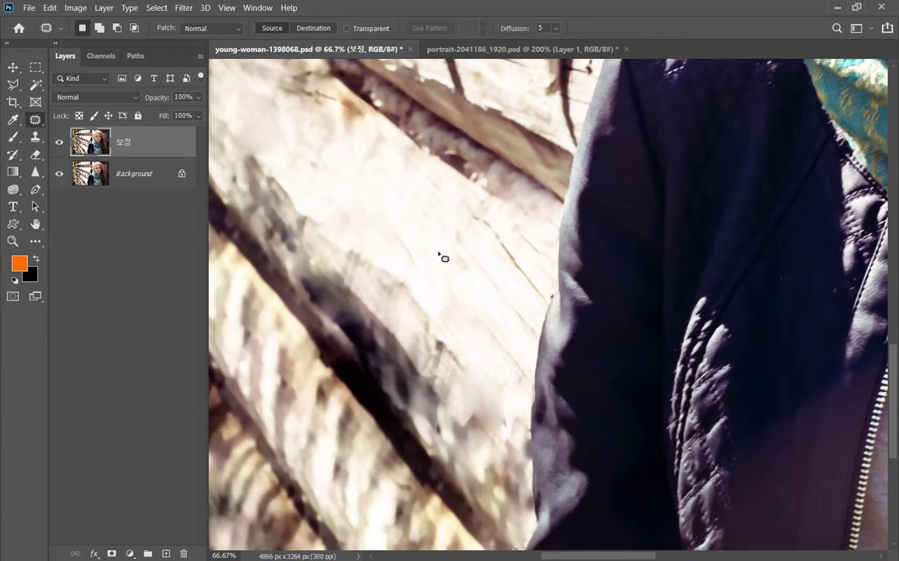
left_click_drag(440, 257, 504, 262)
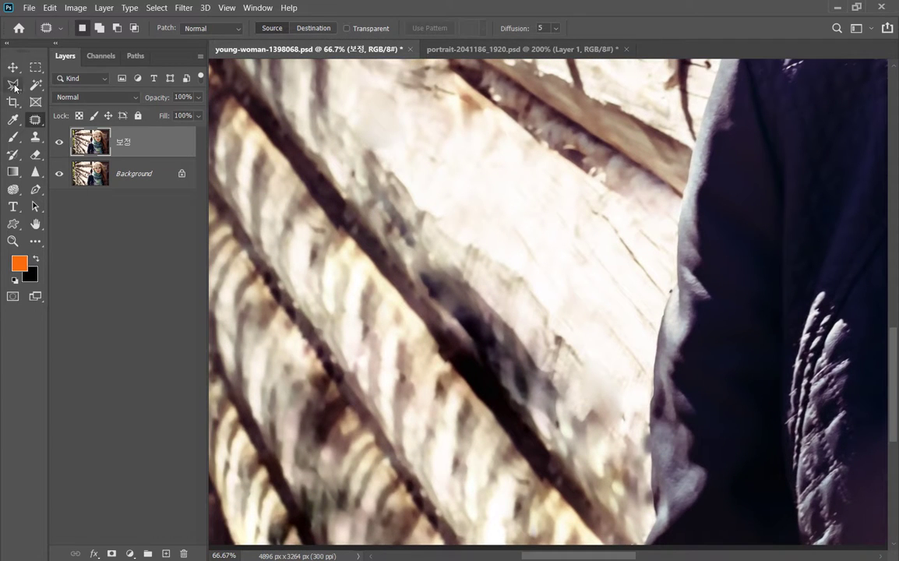
left_click(12, 84)
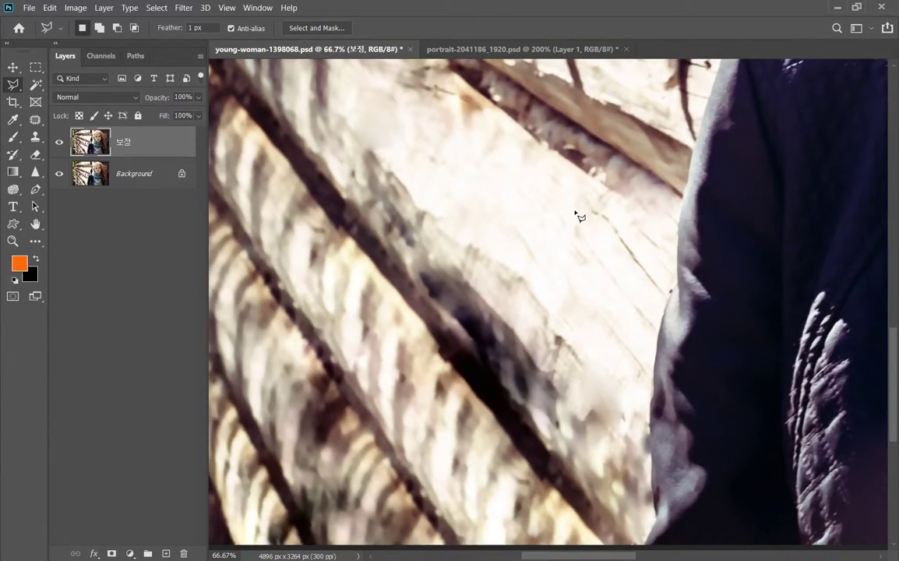
left_click(574, 210)
left_click(652, 310)
left_click(669, 282)
left_click(629, 216)
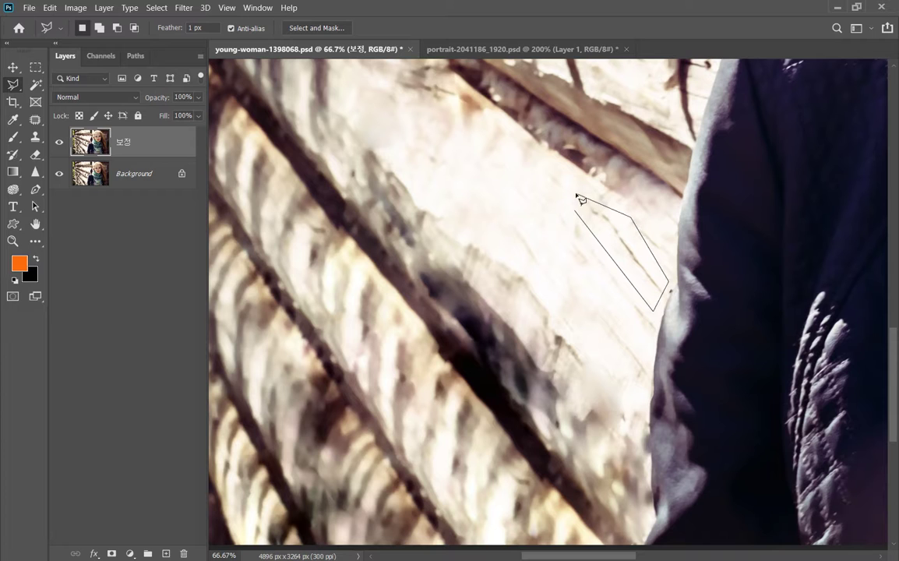
left_click(578, 195)
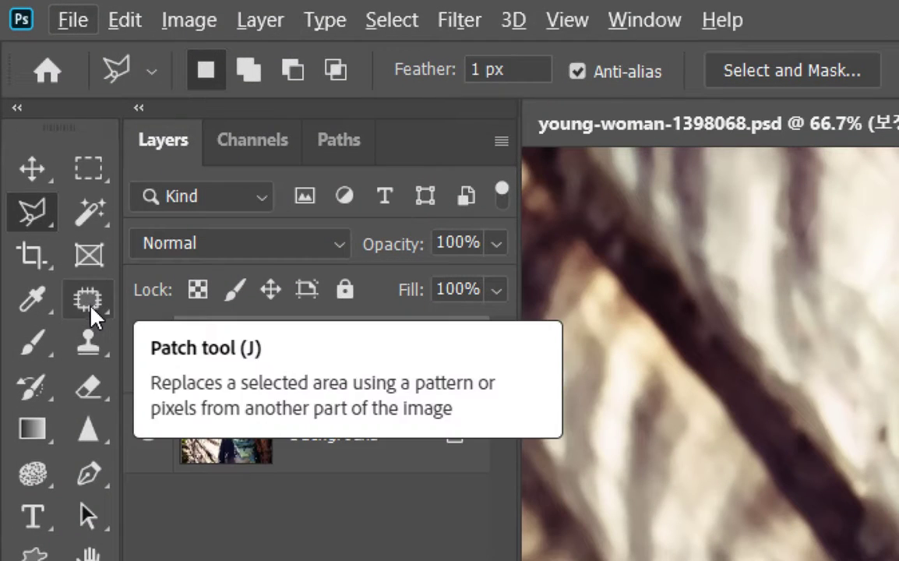
Patch out the selected crack with clean pale wood beside it using the Patch Tool, and clear the selection.
left_click(36, 121)
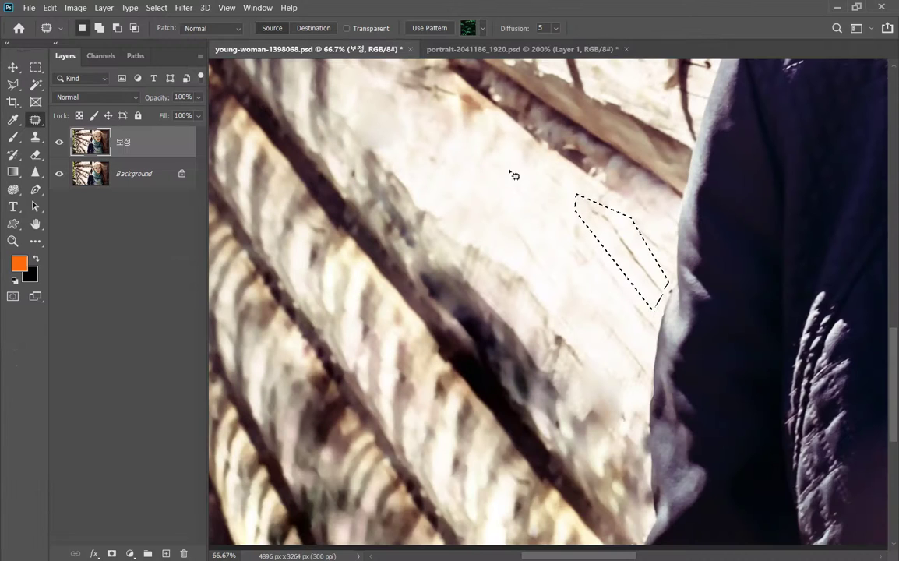
left_click_drag(606, 229, 558, 243)
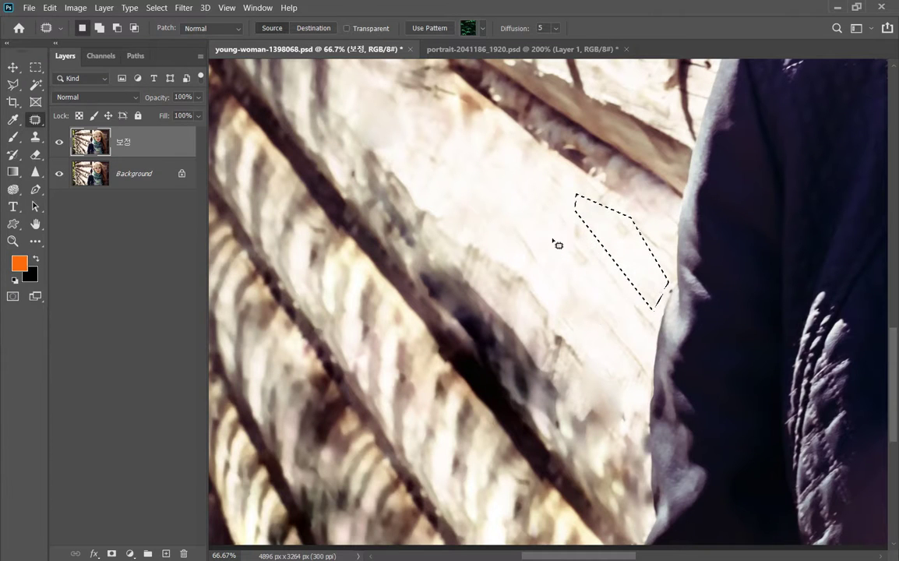
key("ctrl+d")
Patch two neighbouring areas along the pale log's shadowed edge with clean bright wood from the same log.
mouse_move(501, 247)
left_mouse_down()
mouse_move(563, 278)
mouse_move(599, 327)
mouse_move(593, 370)
mouse_move(532, 360)
left_mouse_up()
left_click_drag(543, 314, 520, 224)
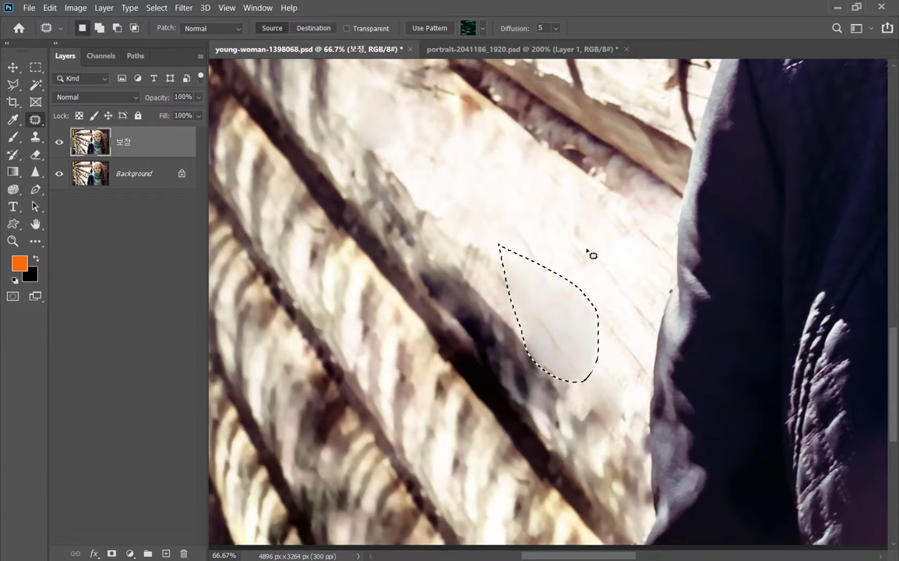
key("ctrl+d")
mouse_move(437, 240)
left_mouse_down()
mouse_move(516, 312)
mouse_move(436, 218)
left_mouse_up()
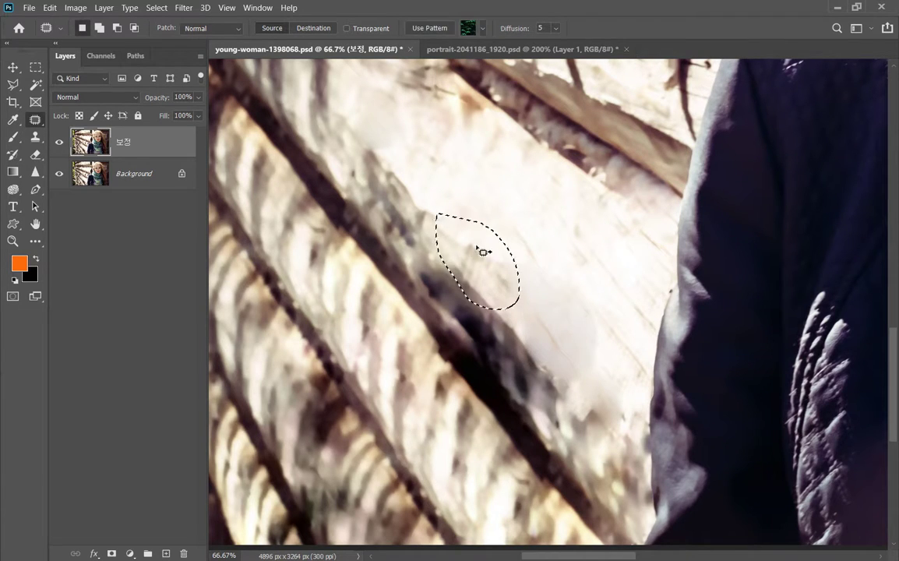
left_click_drag(482, 250, 541, 223)
key("ctrl+d")
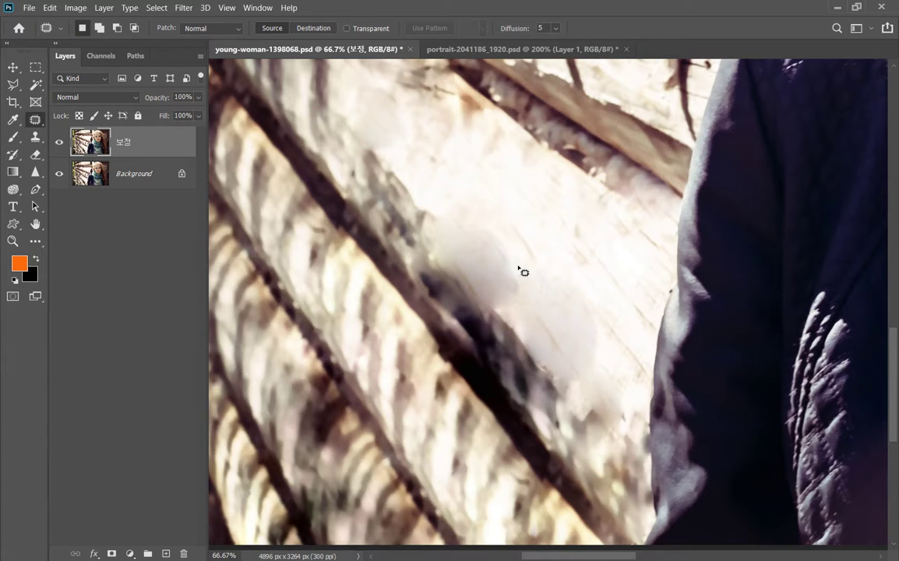
Patch out the long curved shadow below the left-hand branch stub with clean wood from the log below.
left_click_drag(524, 272, 443, 378)
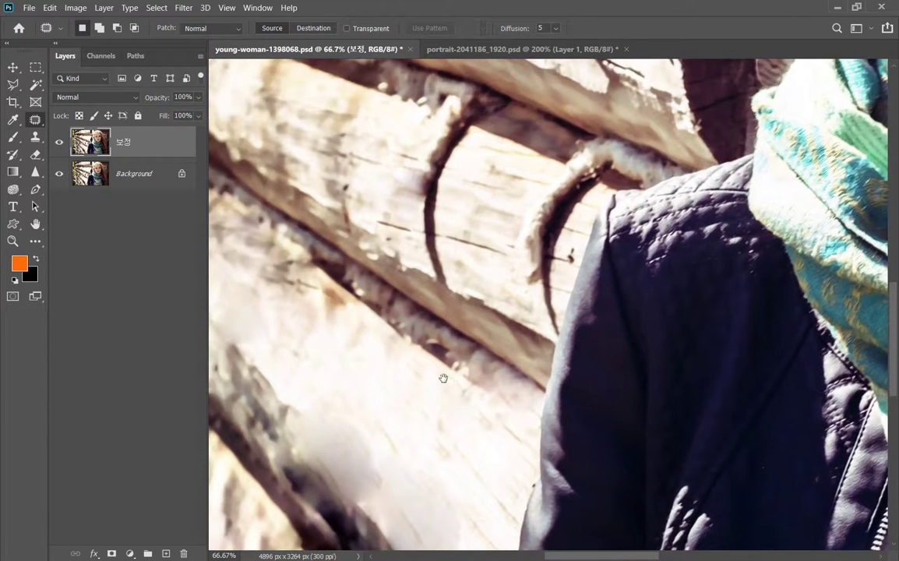
scroll(438, 366, "up", 1)
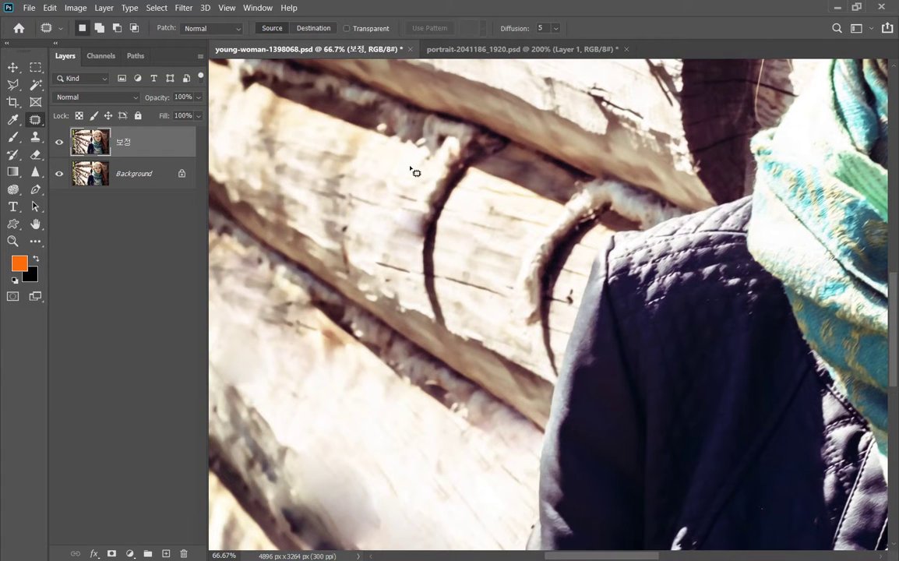
mouse_move(410, 165)
left_mouse_down()
mouse_move(478, 189)
mouse_move(462, 324)
mouse_move(411, 304)
mouse_move(394, 185)
left_mouse_up()
left_click_drag(433, 209, 376, 432)
key("ctrl+d")
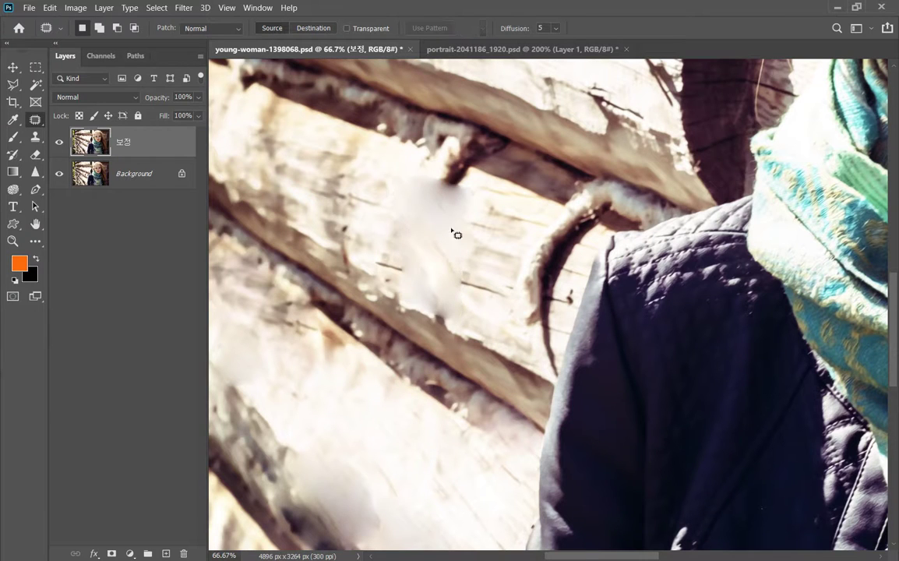
Patch the remaining dark tip of the branch stub and the rough spot below it with clean wood.
mouse_move(416, 152)
left_mouse_down()
mouse_move(491, 183)
mouse_move(497, 219)
mouse_move(389, 175)
left_mouse_up()
left_click_drag(471, 199, 376, 398)
key("ctrl+d")
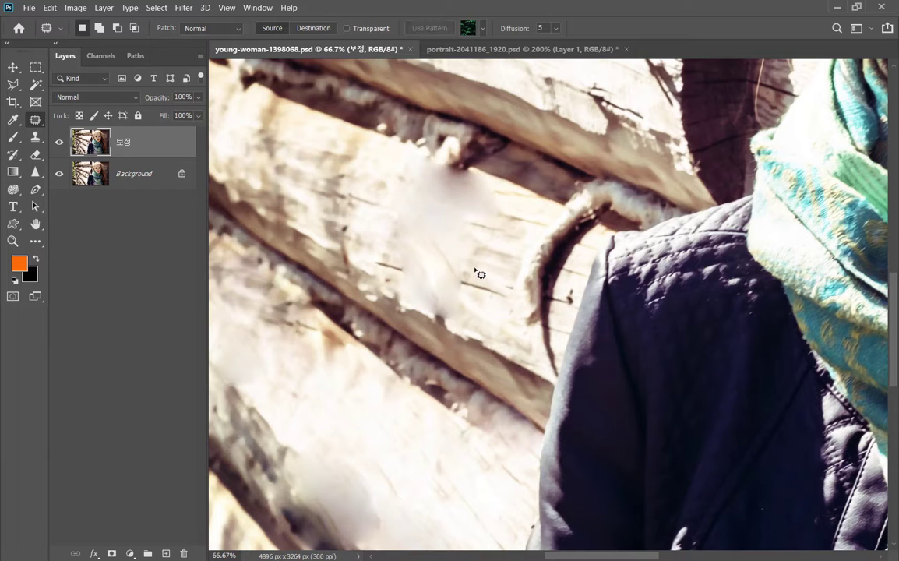
mouse_move(413, 300)
left_mouse_down()
mouse_move(490, 267)
mouse_move(441, 255)
left_mouse_up()
left_click_drag(461, 291, 342, 402)
key("ctrl+d")
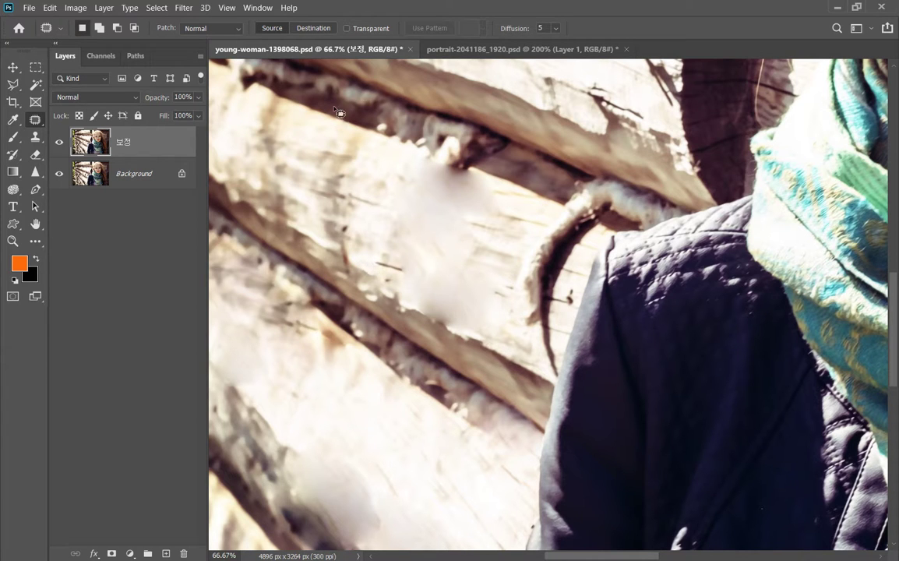
View the woman's face in young-woman-1398068.psd at 100% zoom.
left_click(460, 51)
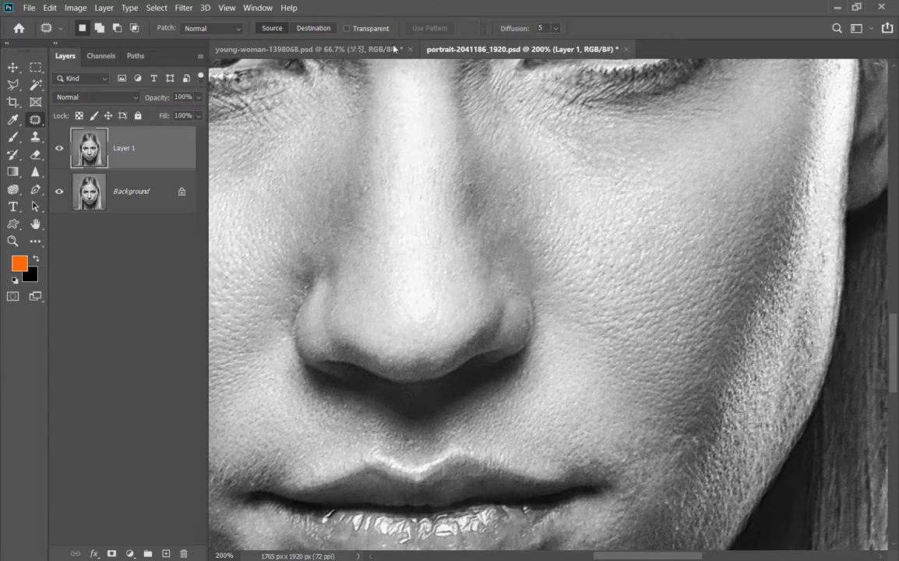
left_click(309, 49)
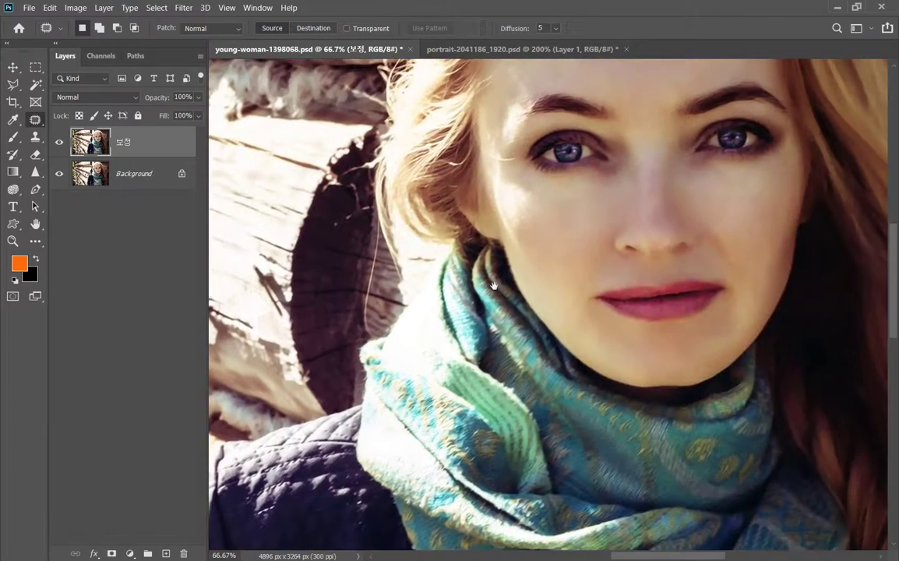
key("ctrl+1")
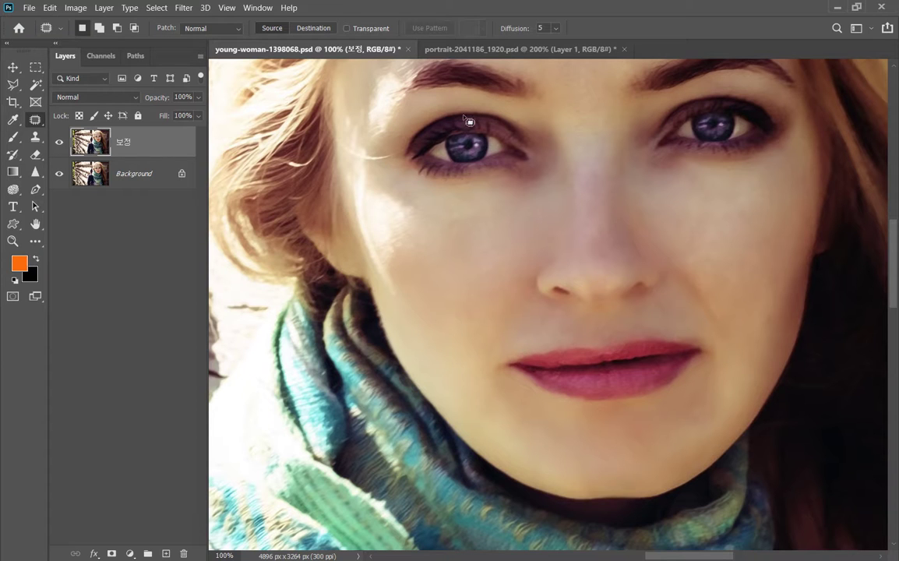
Switch to portrait-2041186_1920.psd and choose the Patch Tool from the group of healing tools.
left_click(461, 49)
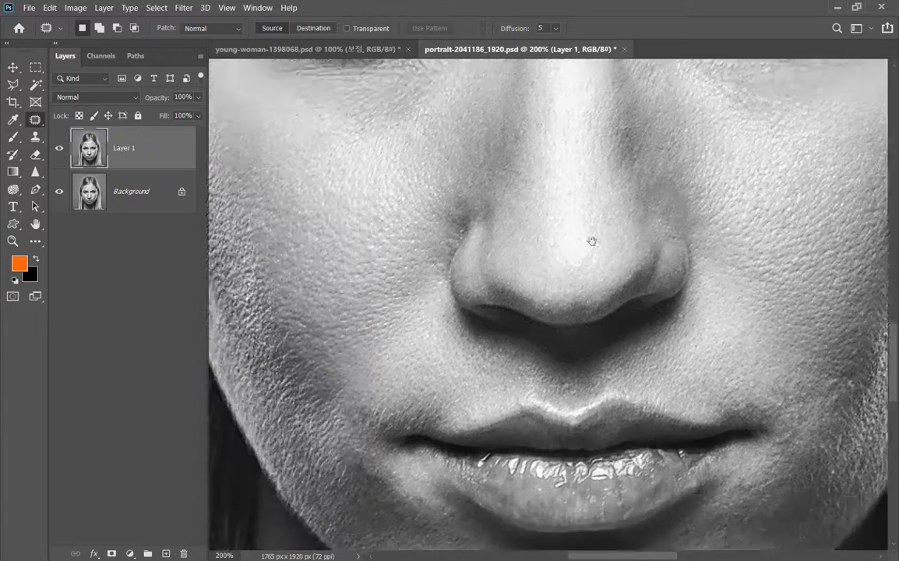
left_click_drag(592, 241, 638, 257)
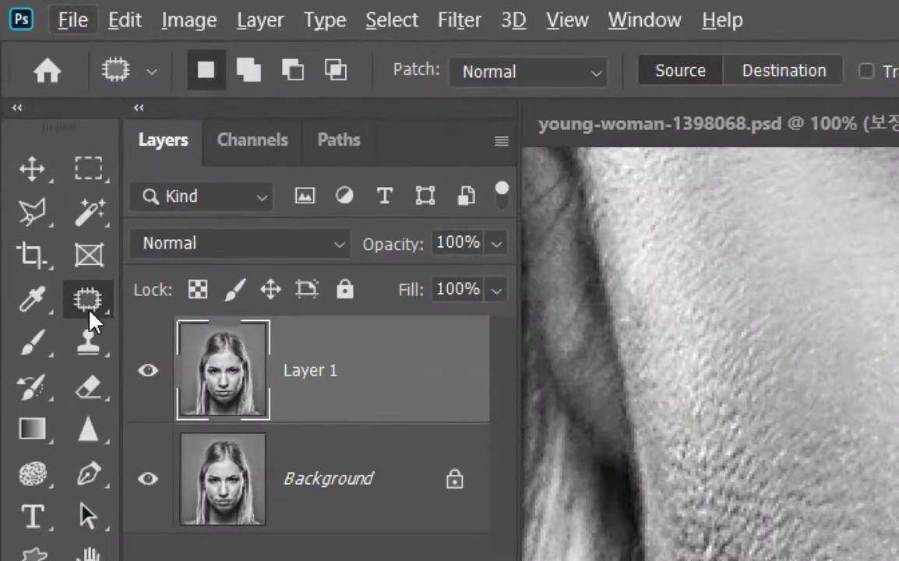
left_click(92, 310)
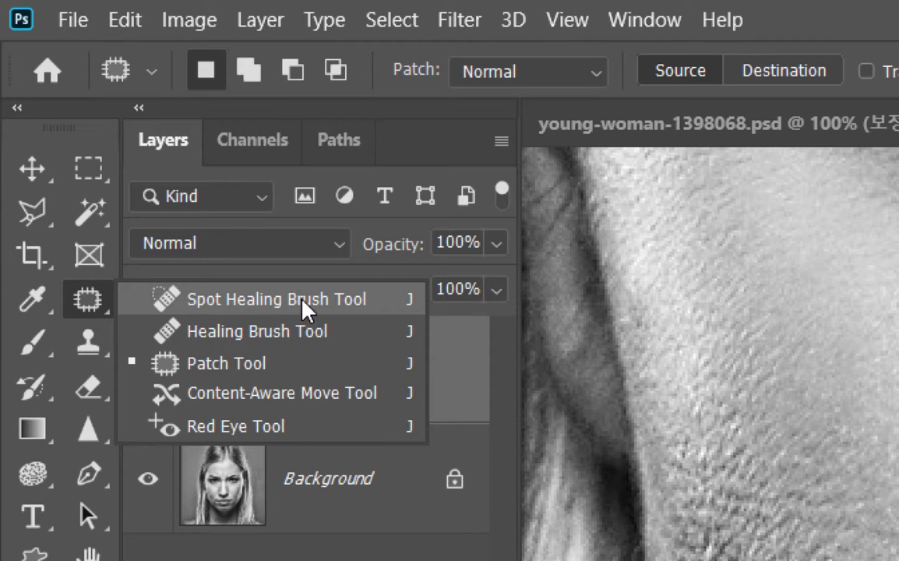
left_click(291, 365)
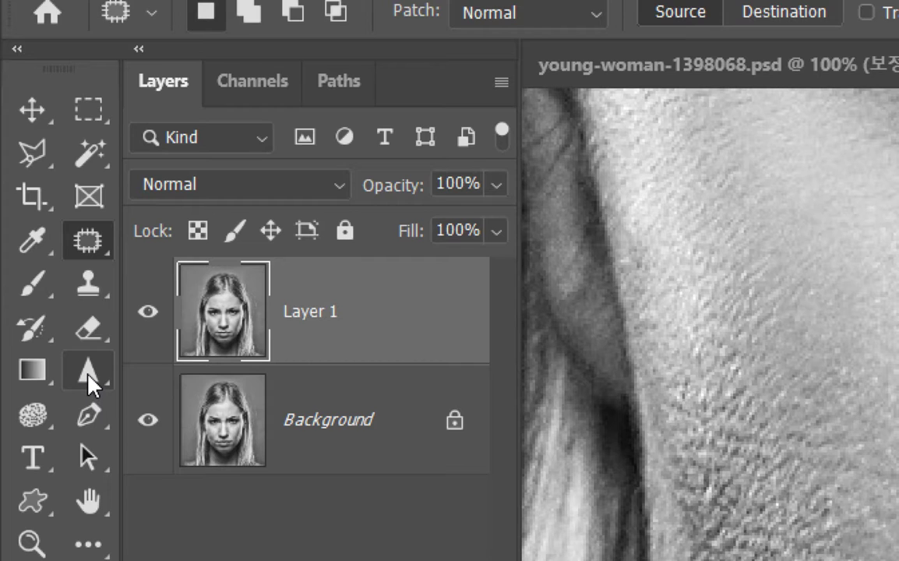
Soften the skin texture on the left-hand cheek with the Blur Tool at size 200, raising the strength from 50% to 100%.
left_click(90, 377)
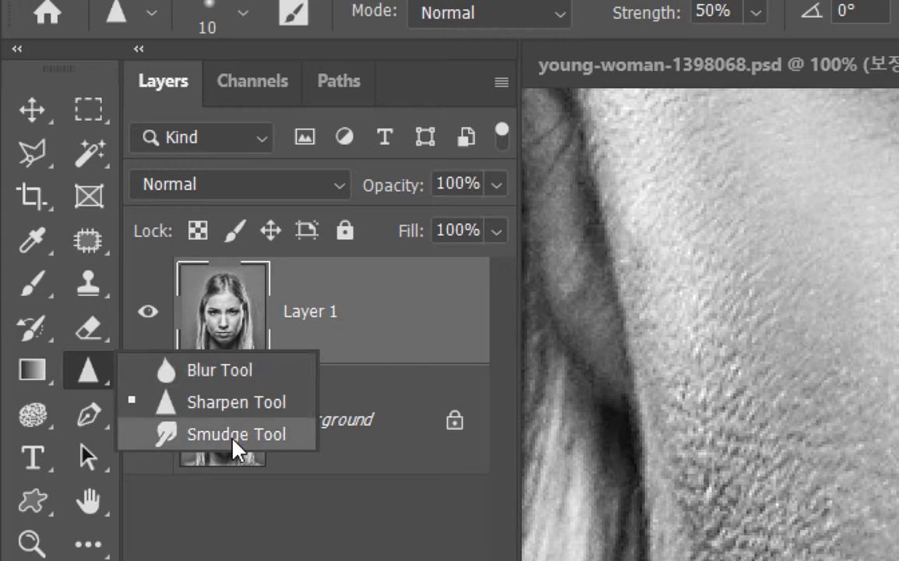
left_click(255, 371)
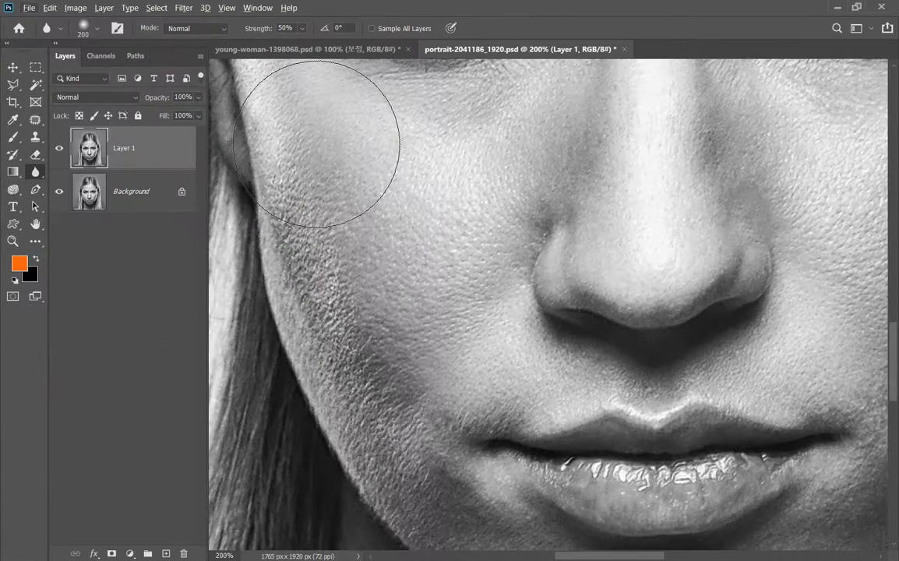
mouse_move(372, 221)
left_mouse_down()
mouse_move(369, 246)
mouse_move(396, 300)
mouse_move(406, 266)
left_mouse_up()
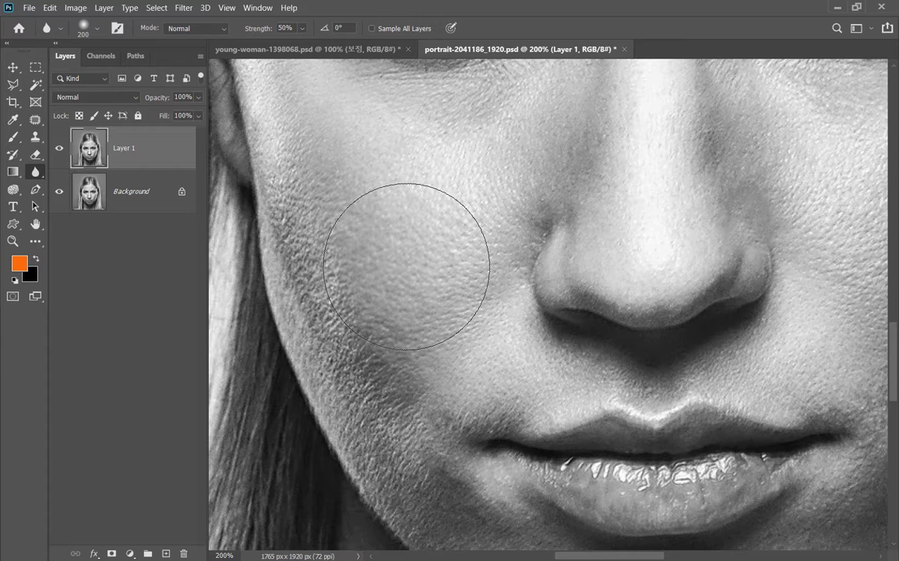
mouse_move(406, 267)
left_mouse_down()
mouse_move(380, 223)
mouse_move(392, 299)
mouse_move(422, 209)
mouse_move(406, 276)
mouse_move(338, 202)
mouse_move(363, 297)
mouse_move(348, 218)
mouse_move(377, 265)
mouse_move(391, 224)
left_mouse_up()
scroll(404, 392, "up", 5)
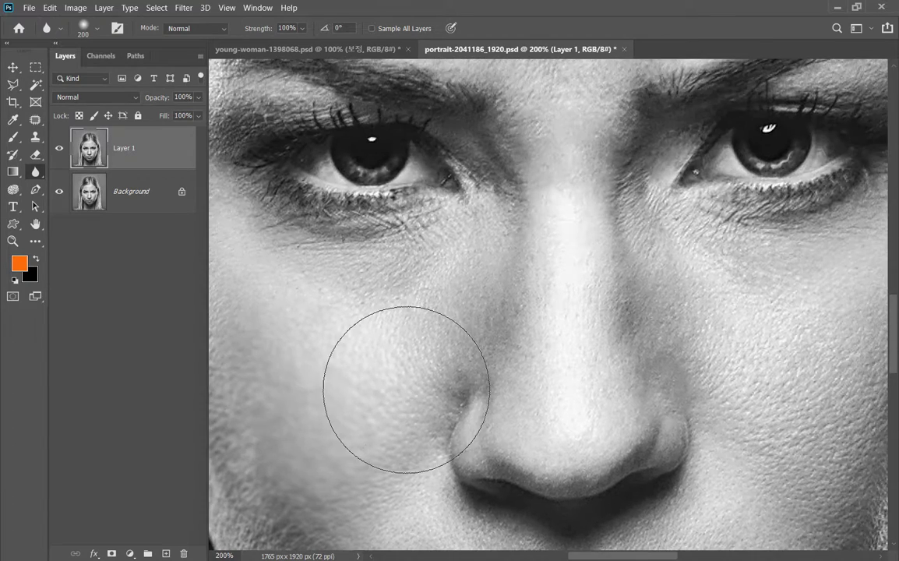
scroll(405, 393, "up", 3)
scroll(436, 373, "down", 2)
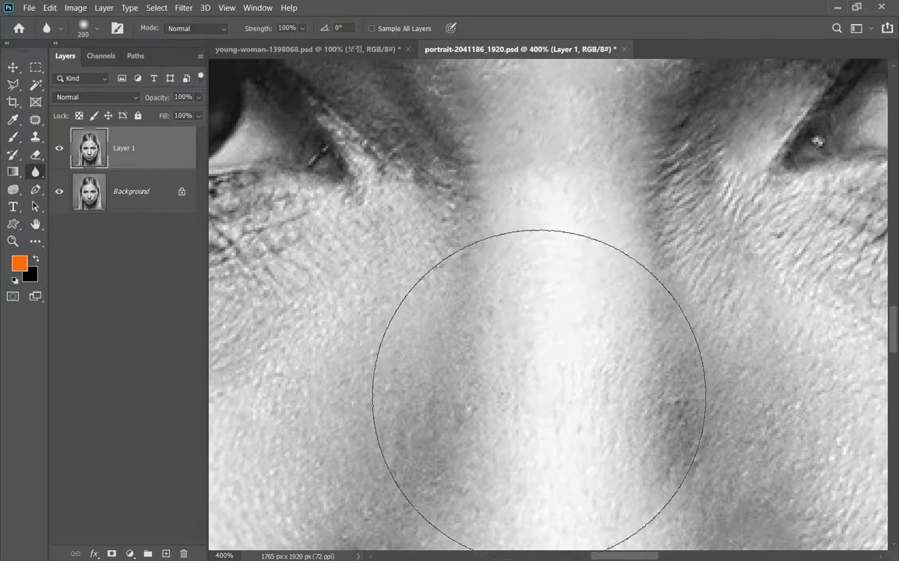
Hide the interface panels and blur the skin on the nose bridge, its sides and below the left-hand eye with a smaller brush.
scroll(539, 390, "up", 2)
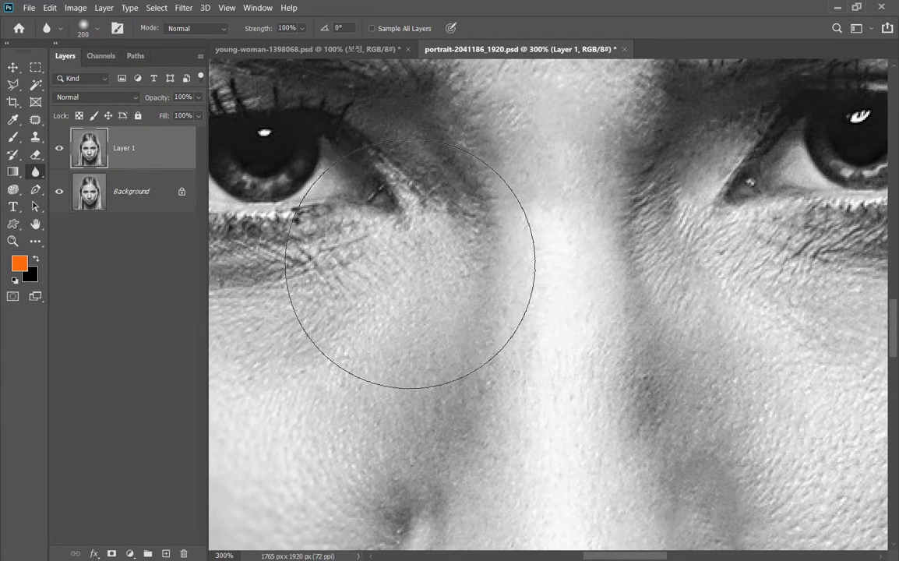
key("Tab")
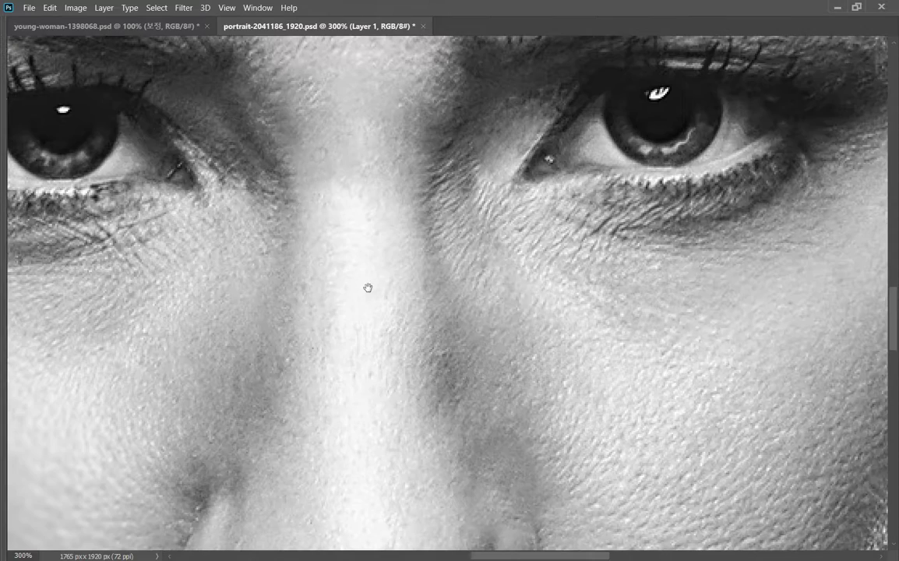
mouse_move(366, 241)
left_mouse_down()
mouse_move(480, 277)
mouse_move(512, 224)
mouse_move(535, 237)
mouse_move(527, 262)
mouse_move(520, 223)
mouse_move(505, 327)
mouse_move(473, 229)
mouse_move(484, 215)
mouse_move(461, 215)
mouse_move(585, 247)
mouse_move(584, 236)
left_mouse_up()
key("bracketleft")
key("bracketleft")
key("bracketleft")
mouse_move(481, 315)
left_mouse_down()
mouse_move(267, 392)
mouse_move(253, 408)
mouse_move(300, 439)
mouse_move(396, 409)
mouse_move(457, 408)
mouse_move(452, 451)
mouse_move(450, 435)
mouse_move(540, 346)
mouse_move(567, 276)
mouse_move(562, 197)
mouse_move(551, 215)
mouse_move(541, 195)
mouse_move(573, 345)
mouse_move(627, 408)
mouse_move(684, 455)
mouse_move(748, 415)
mouse_move(674, 395)
mouse_move(640, 398)
mouse_move(647, 407)
mouse_move(632, 390)
mouse_move(587, 253)
left_mouse_up()
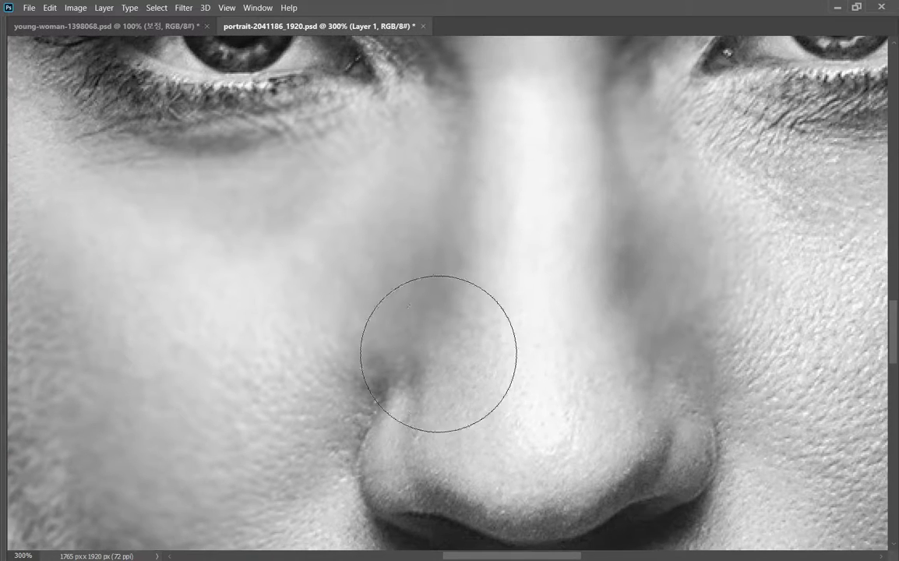
Blur the shadowed skin at the crease above the left-hand nostril.
mouse_move(439, 355)
left_mouse_down()
mouse_move(353, 327)
mouse_move(363, 342)
left_mouse_up()
left_click_drag(496, 392, 511, 251)
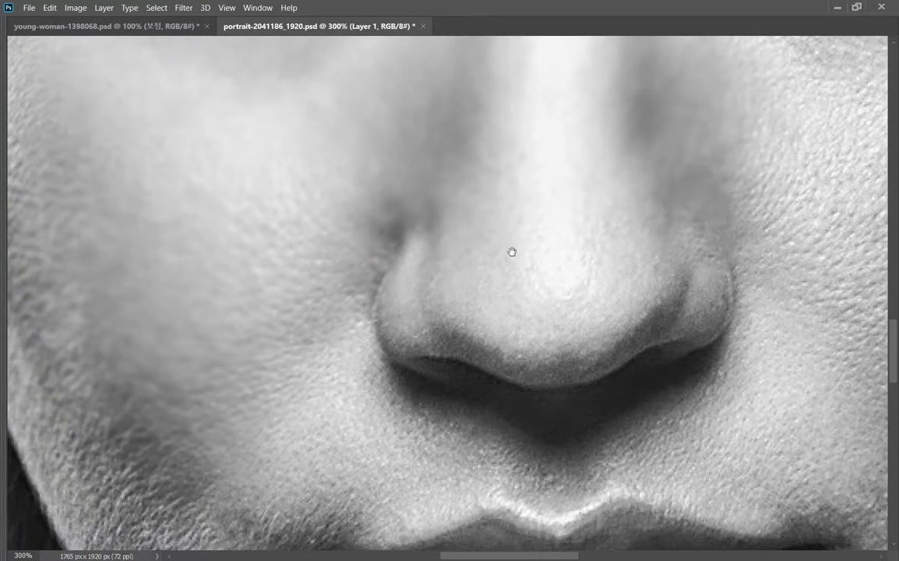
key("bracketright")
key("bracketright")
key("bracketright")
key("bracketright")
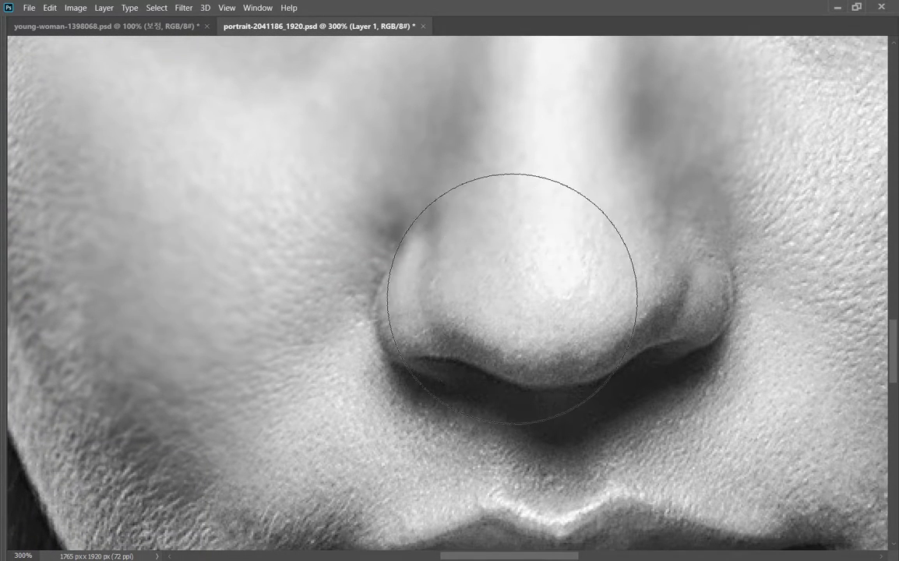
Blur the nose tip, then smooth the skin beside the left-hand nostril and above the upper lip with a reduced brush.
key("bracketleft")
key("bracketleft")
key("bracketleft")
key("bracketleft")
key("bracketleft")
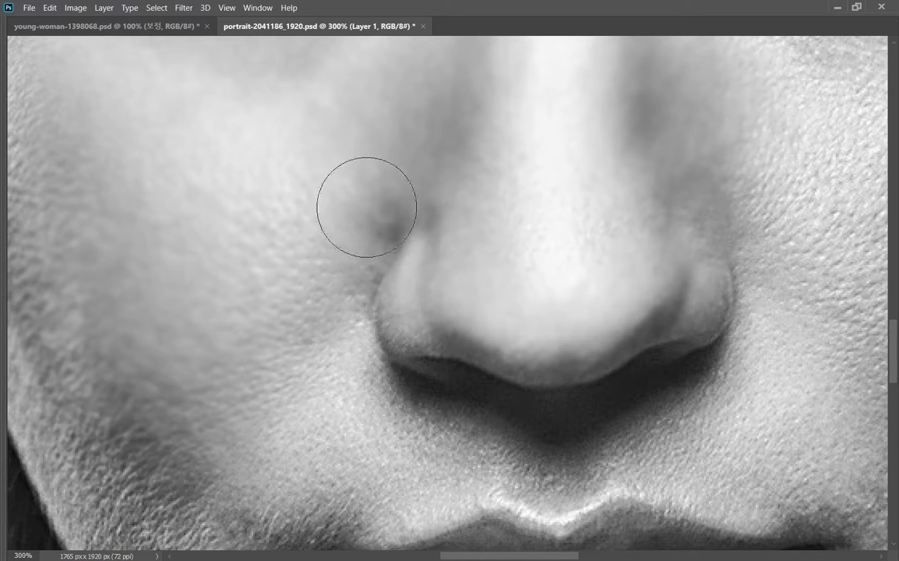
mouse_move(366, 207)
left_mouse_down()
mouse_move(324, 271)
mouse_move(308, 365)
mouse_move(324, 363)
mouse_move(411, 457)
mouse_move(459, 463)
mouse_move(341, 413)
left_mouse_up()
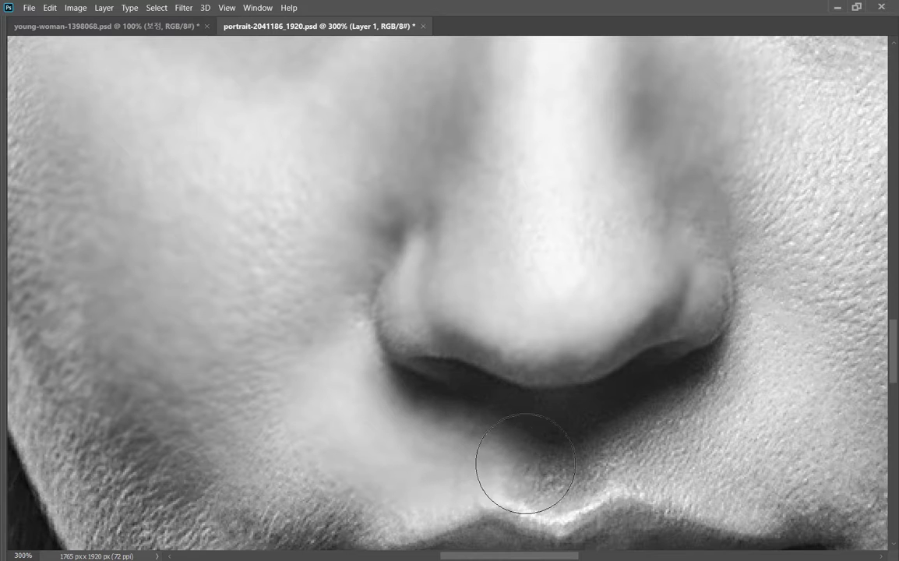
mouse_move(544, 462)
left_mouse_down()
mouse_move(426, 445)
mouse_move(446, 450)
mouse_move(331, 449)
mouse_move(217, 396)
mouse_move(185, 349)
mouse_move(214, 334)
mouse_move(268, 277)
mouse_move(261, 262)
mouse_move(285, 241)
mouse_move(251, 278)
mouse_move(281, 281)
mouse_move(297, 309)
mouse_move(309, 301)
mouse_move(298, 305)
mouse_move(317, 248)
mouse_move(301, 287)
mouse_move(273, 287)
mouse_move(275, 273)
mouse_move(266, 290)
mouse_move(277, 251)
mouse_move(283, 258)
mouse_move(264, 281)
mouse_move(258, 276)
mouse_move(295, 216)
mouse_move(314, 207)
mouse_move(318, 274)
mouse_move(337, 273)
mouse_move(295, 387)
left_mouse_up()
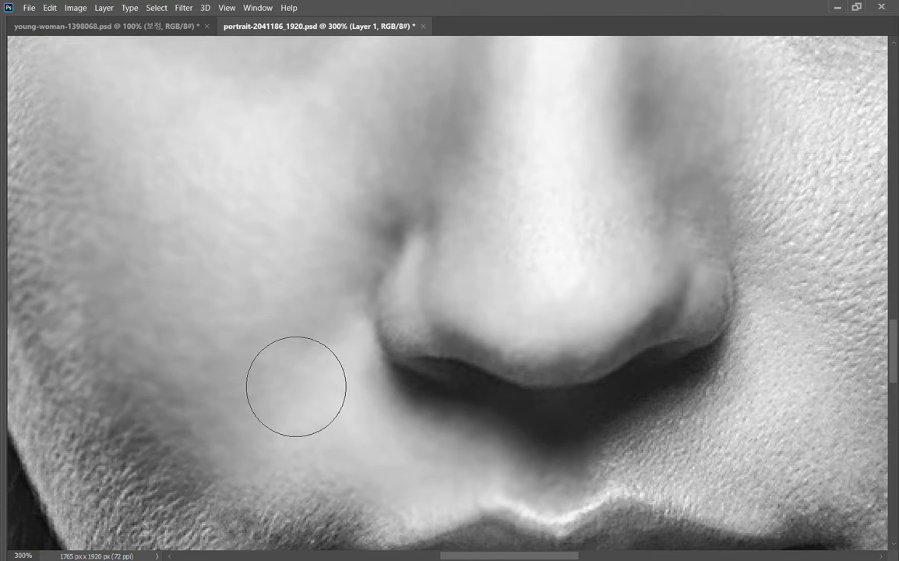
Blur the rough skin on the lower left-hand cheek and around the corner of the mouth.
left_click_drag(349, 394, 383, 341)
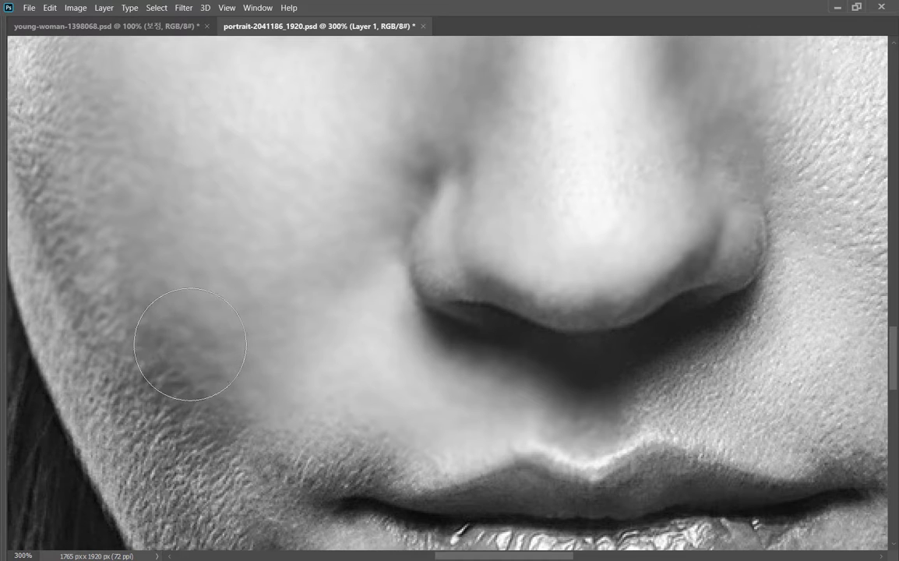
mouse_move(180, 401)
left_mouse_down()
mouse_move(203, 439)
mouse_move(229, 370)
left_mouse_up()
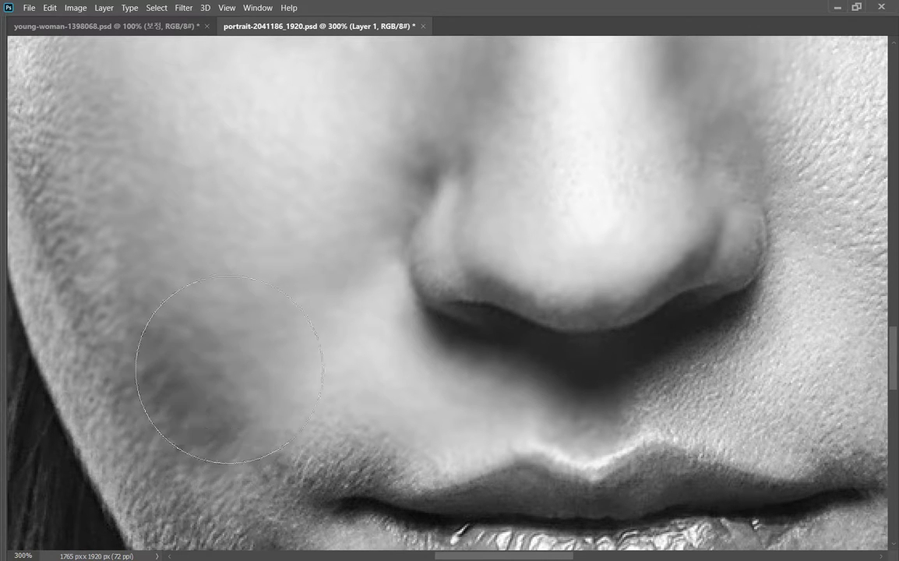
mouse_move(358, 412)
left_mouse_down()
mouse_move(361, 311)
mouse_move(395, 327)
mouse_move(373, 324)
left_mouse_up()
key("bracketleft")
key("bracketleft")
key("bracketleft")
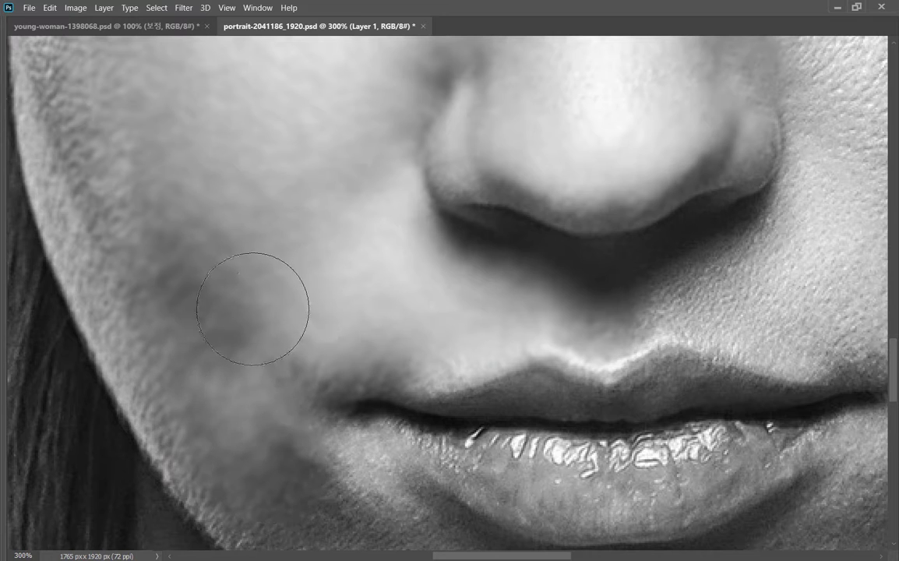
Blur the upper outer cheek, temple and outer eyelid around the left-hand eye.
left_click_drag(248, 247, 385, 428)
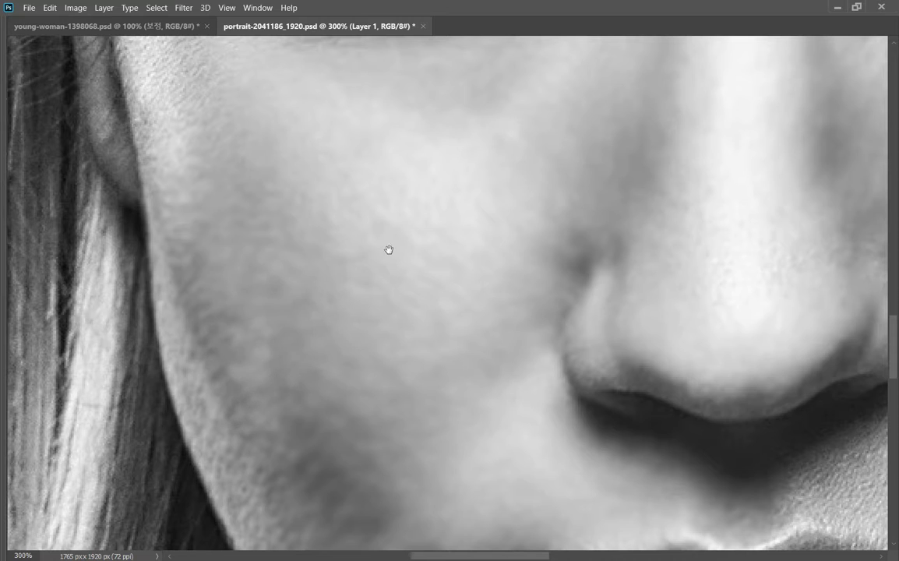
left_click_drag(389, 248, 366, 446)
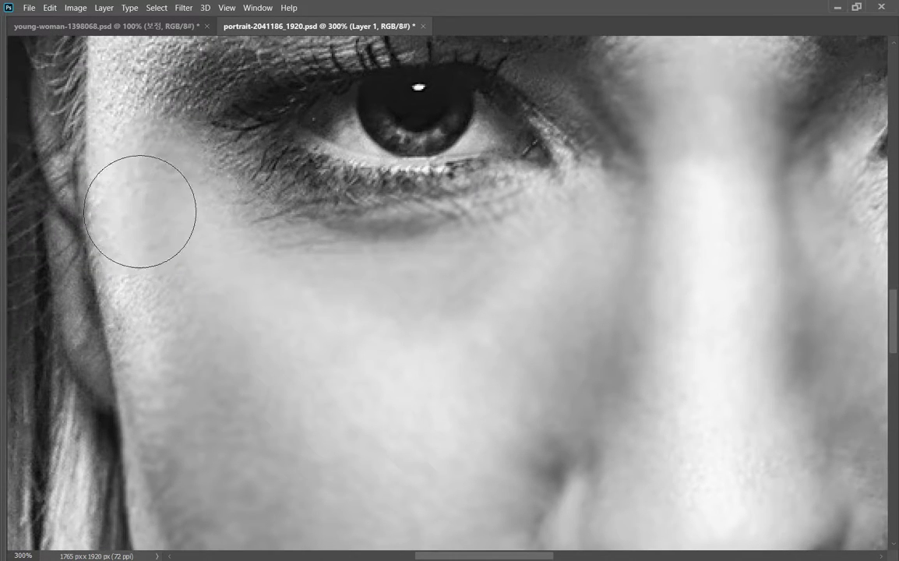
left_click_drag(210, 202, 255, 374)
mouse_move(91, 191)
left_mouse_down()
mouse_move(181, 210)
mouse_move(201, 200)
mouse_move(200, 217)
mouse_move(234, 195)
mouse_move(221, 212)
left_mouse_up()
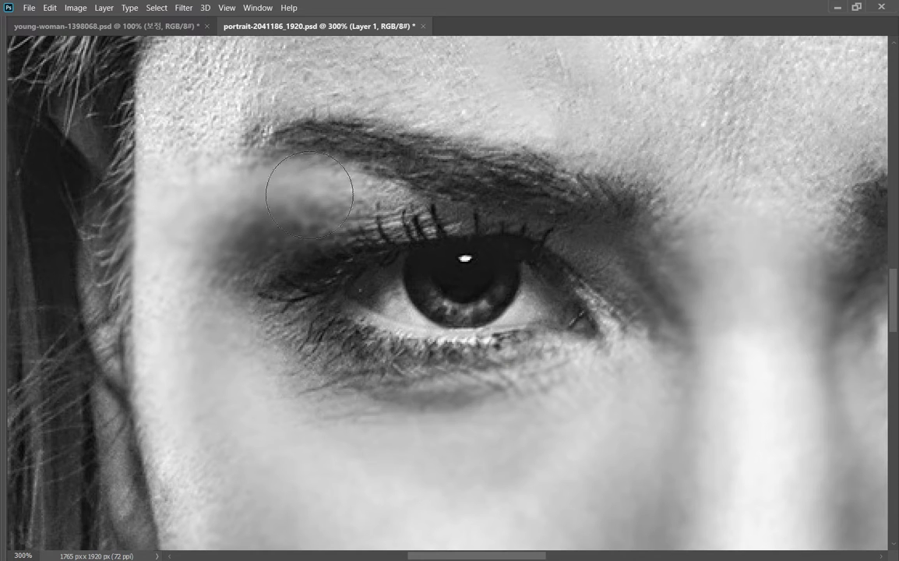
Blur the skin above the left-hand eyebrow, at the inner eye corner and across the left-hand half of the forehead.
left_click_drag(186, 124, 181, 220)
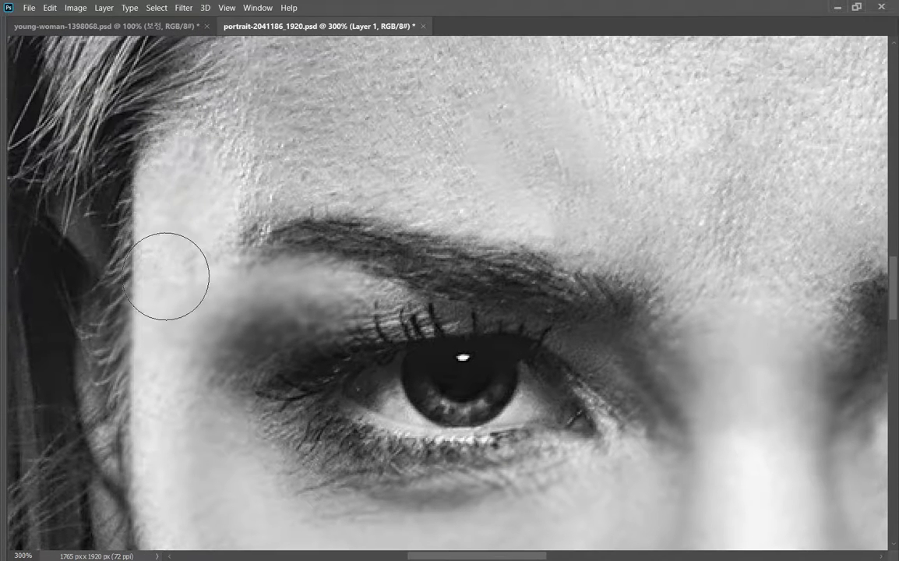
mouse_move(166, 276)
left_mouse_down()
mouse_move(188, 184)
mouse_move(282, 130)
mouse_move(263, 180)
mouse_move(221, 207)
mouse_move(201, 194)
mouse_move(430, 153)
mouse_move(476, 185)
mouse_move(605, 216)
mouse_move(677, 254)
mouse_move(681, 325)
left_mouse_up()
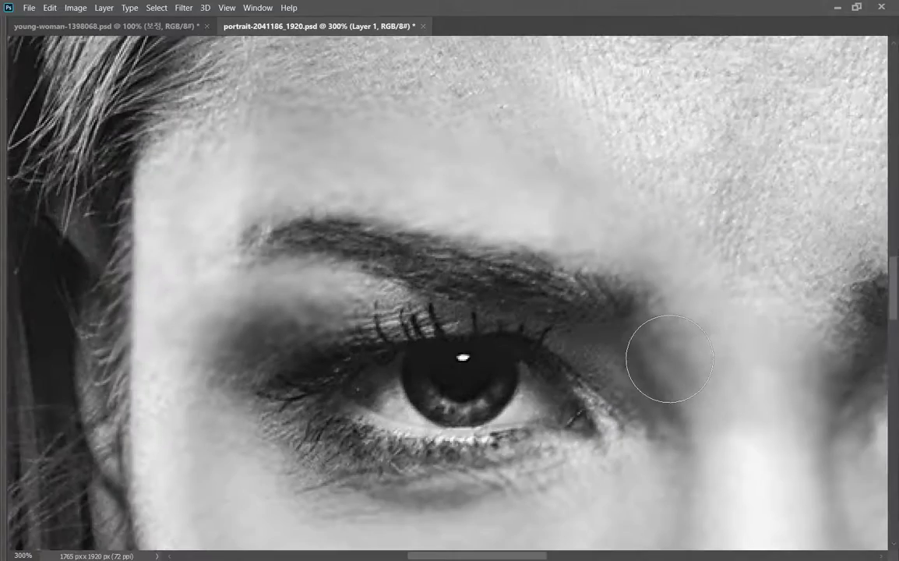
scroll(669, 358, "down", 1)
left_click_drag(640, 320, 571, 416)
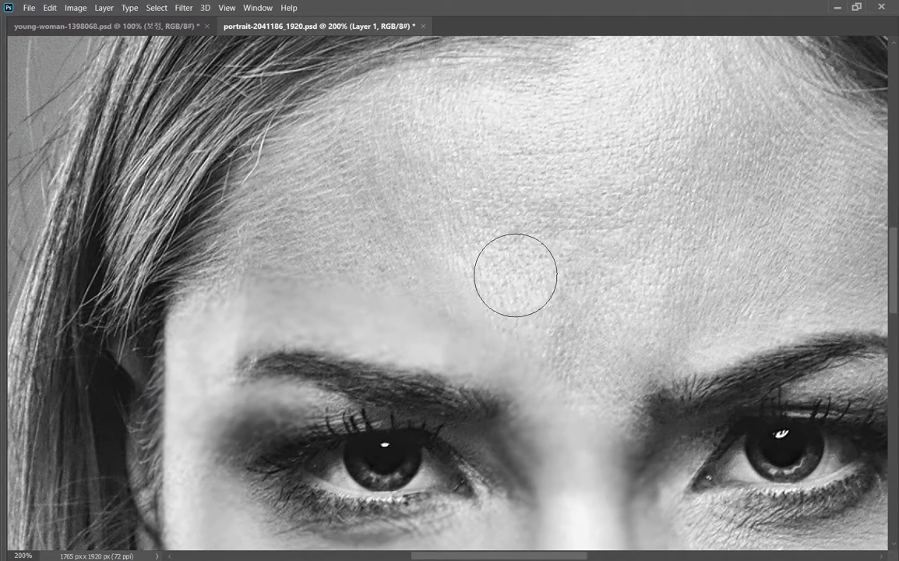
mouse_move(516, 275)
left_mouse_down()
mouse_move(486, 242)
mouse_move(459, 175)
mouse_move(408, 211)
mouse_move(395, 235)
mouse_move(267, 262)
mouse_move(425, 182)
mouse_move(539, 216)
mouse_move(533, 258)
mouse_move(549, 238)
mouse_move(555, 387)
mouse_move(529, 187)
mouse_move(461, 168)
mouse_move(511, 136)
mouse_move(485, 143)
mouse_move(532, 207)
mouse_move(569, 228)
mouse_move(560, 322)
mouse_move(566, 304)
mouse_move(565, 402)
mouse_move(578, 449)
left_mouse_up()
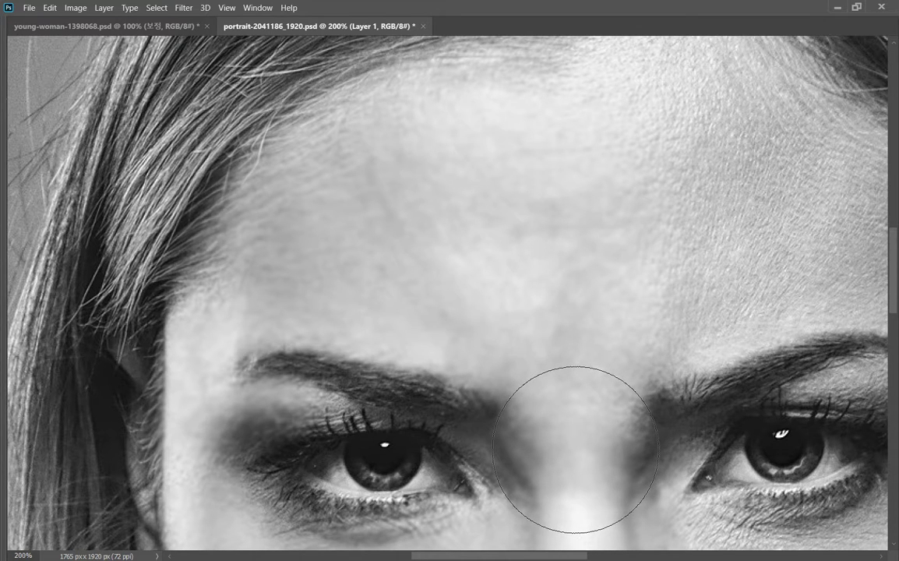
Reduce the Blur Tool's brush size to 125 and smooth the skin between the eyebrows.
key("bracketleft")
key("bracketleft")
key("bracketleft")
key("bracketleft")
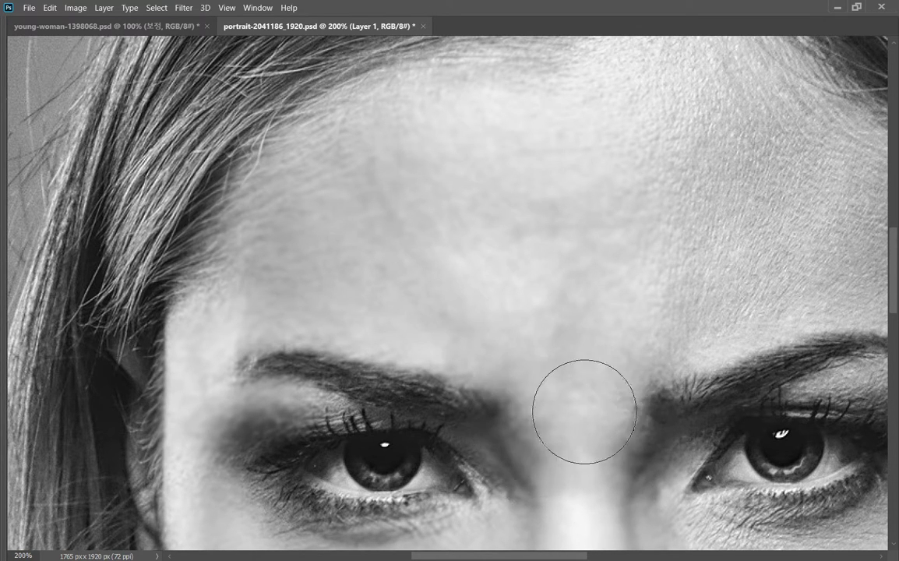
Compare the blurred left-hand half of the face with the untouched half across the forehead, eyes, nose and cheeks.
mouse_move(593, 452)
left_mouse_down()
mouse_move(560, 286)
mouse_move(557, 303)
mouse_move(543, 297)
left_mouse_up()
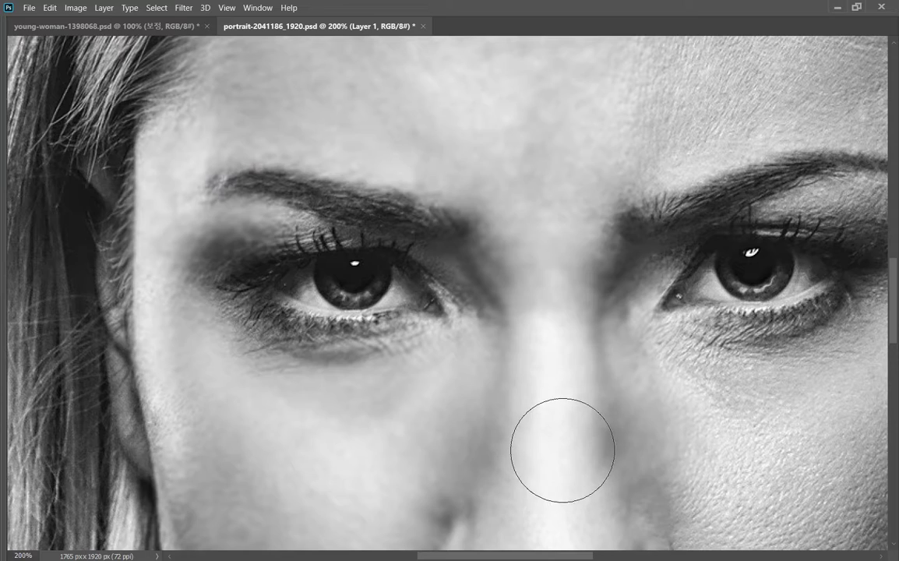
scroll(516, 427, "up", 3)
scroll(516, 426, "right", 2)
left_click_drag(485, 284, 488, 187)
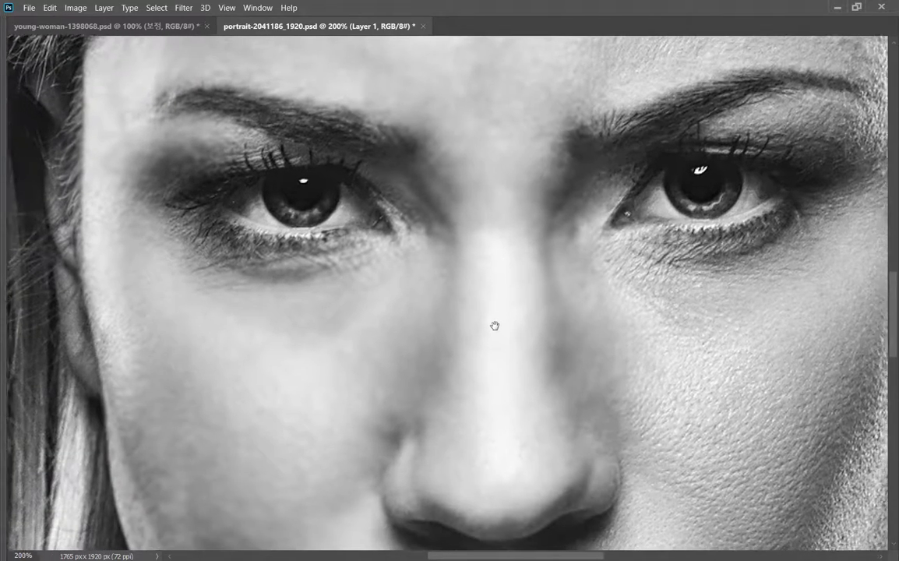
left_click_drag(495, 325, 483, 321)
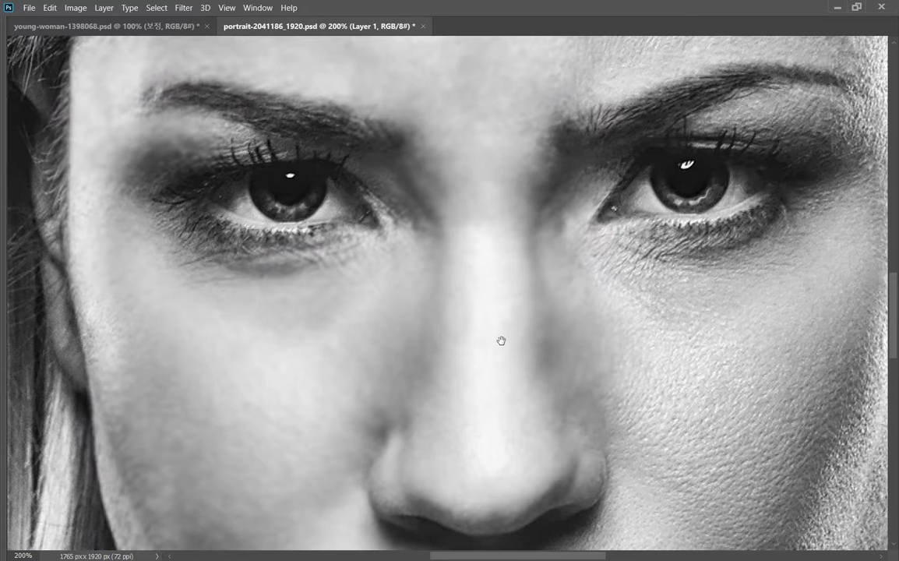
left_click_drag(499, 341, 467, 263)
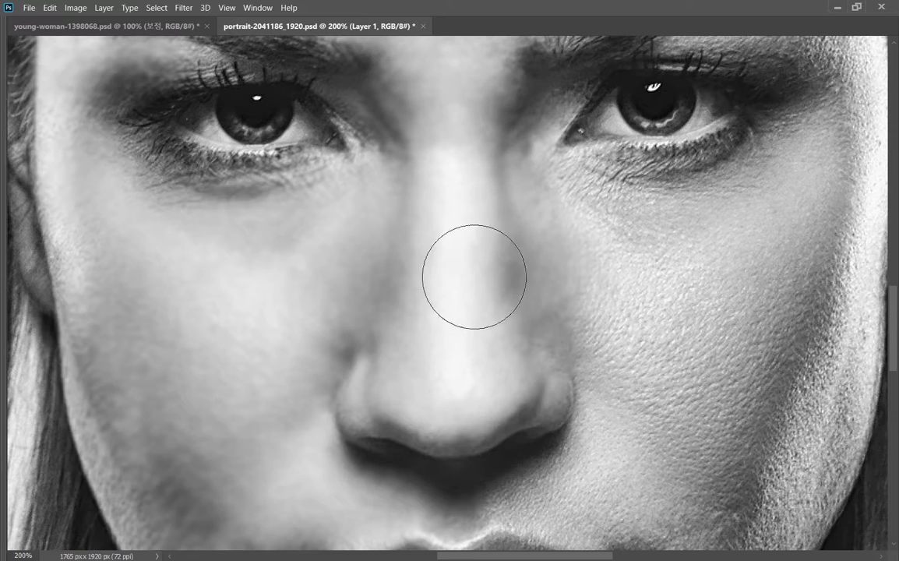
left_click_drag(465, 218, 484, 439)
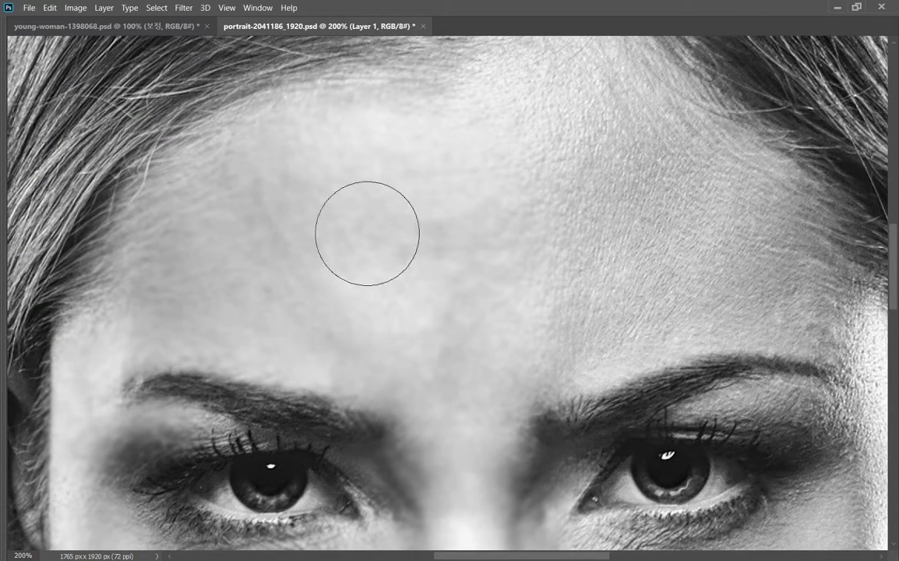
left_click_drag(445, 365, 438, 178)
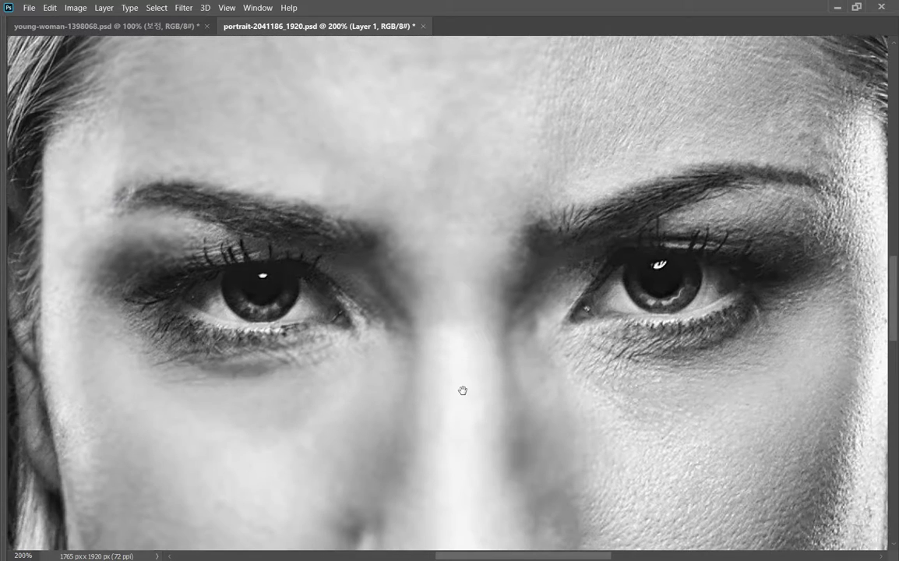
left_click_drag(462, 391, 465, 240)
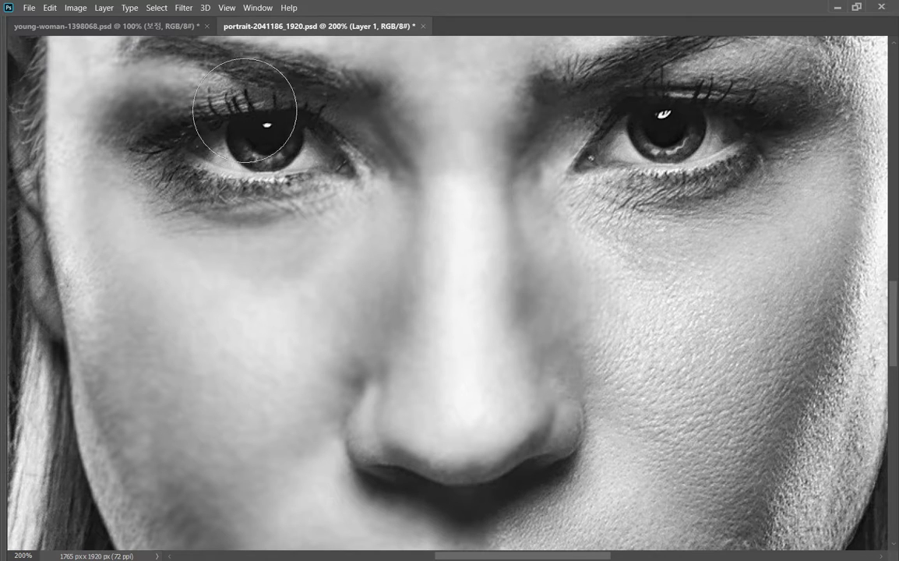
Show the interface panels again, reduce the blur brush to size 45 and switch to the Sharpen Tool.
key("Tab")
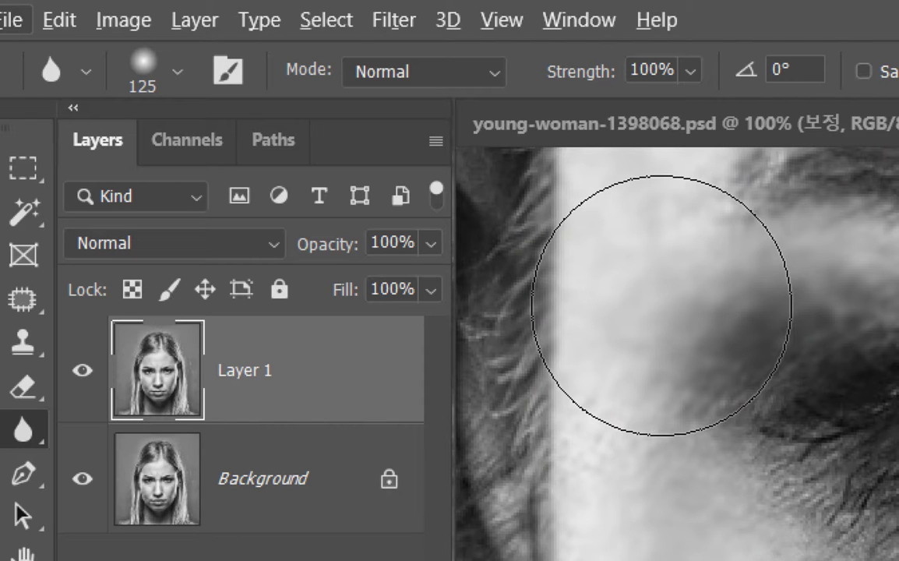
key("bracketleft")
key("bracketleft")
key("bracketleft")
key("bracketleft")
key("bracketleft")
key("bracketleft")
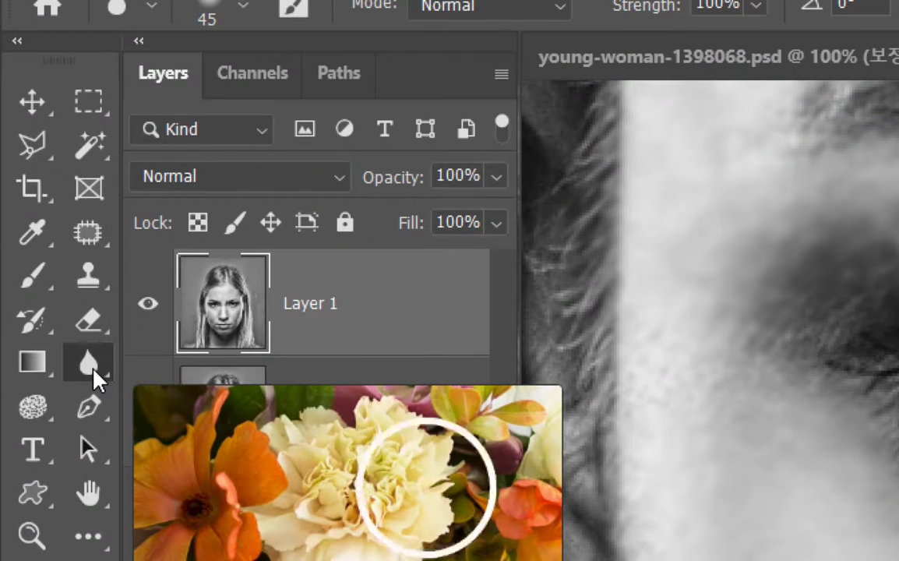
right_click(93, 370)
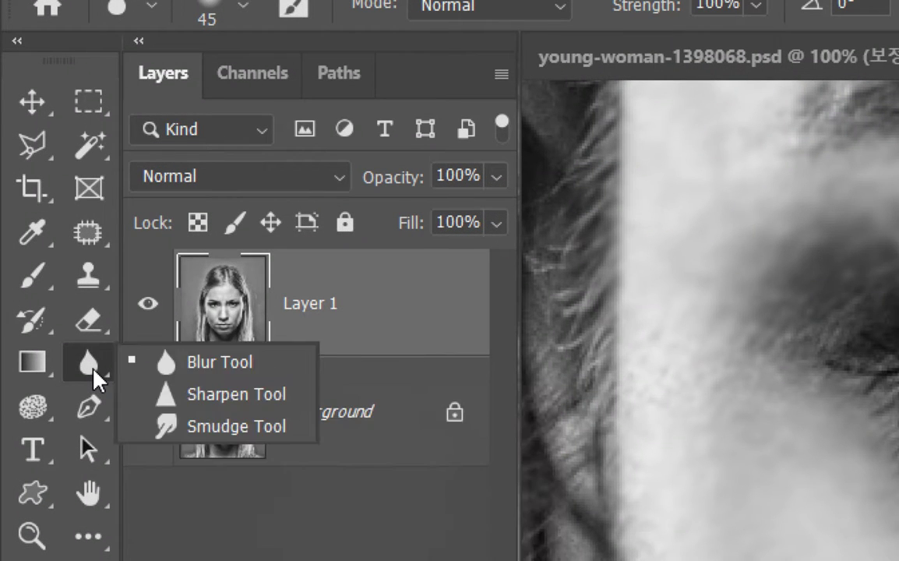
left_click(213, 402)
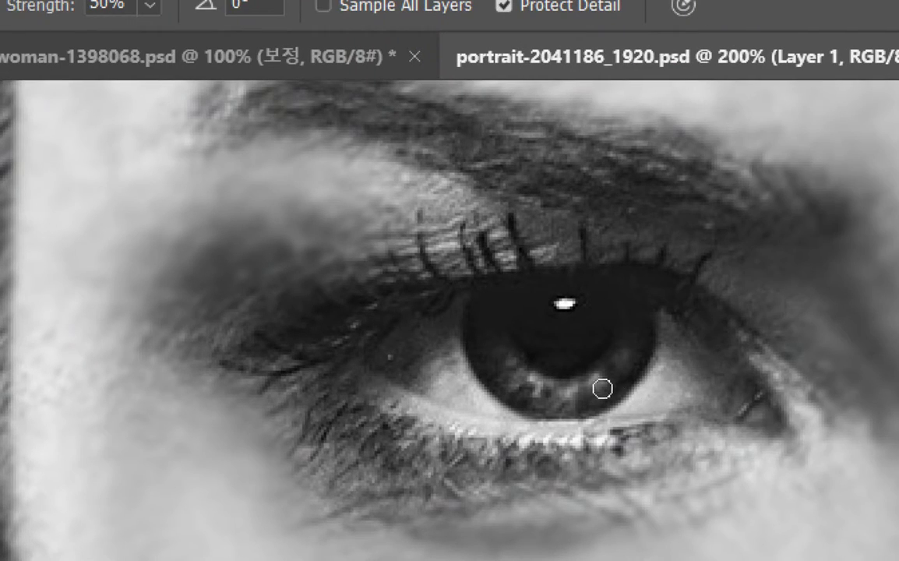
Sharpen the iris of the left-hand eye with a size 70 brush at 30% strength.
key("bracketright")
key("bracketright")
key("bracketright")
key("bracketright")
key("bracketright")
key("bracketright")
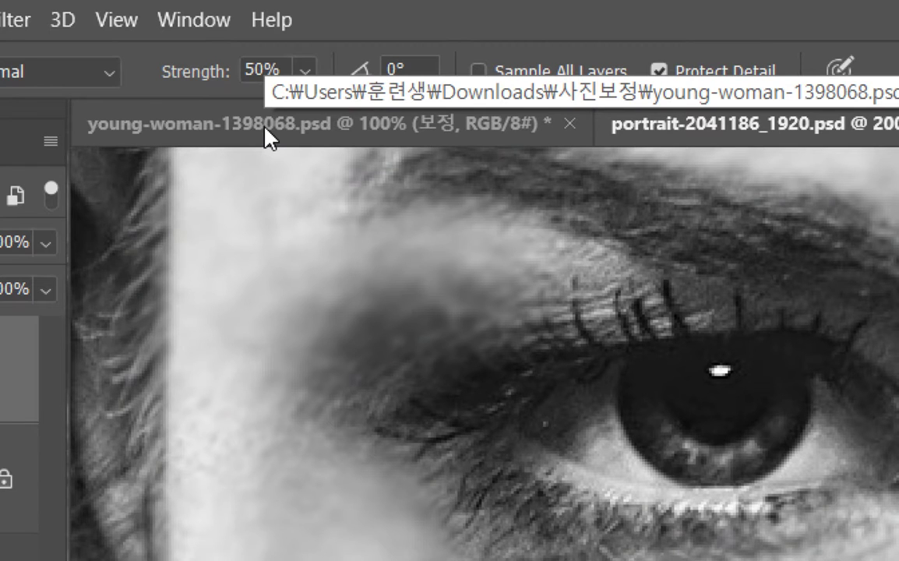
key("3")
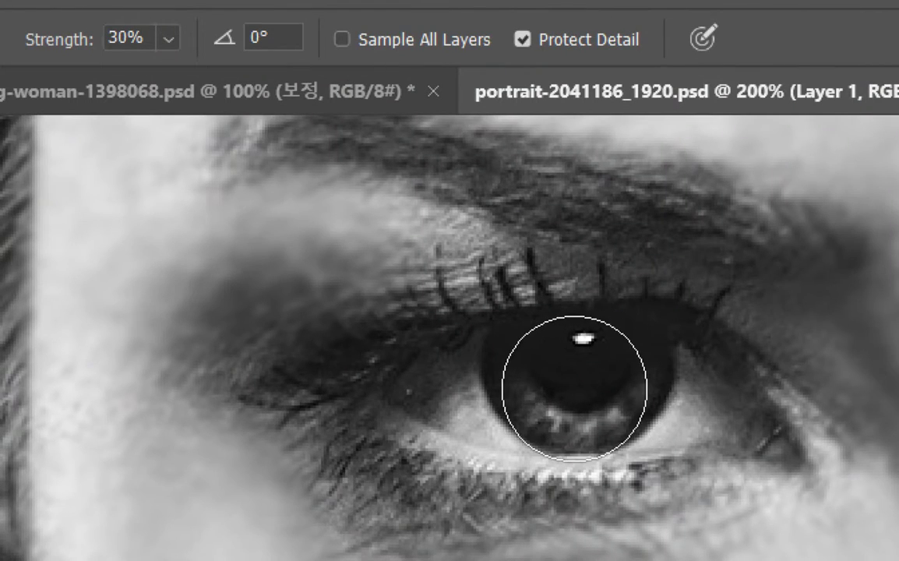
mouse_move(483, 361)
left_mouse_down()
mouse_move(471, 345)
mouse_move(422, 393)
mouse_move(528, 408)
mouse_move(642, 391)
mouse_move(648, 373)
mouse_move(582, 358)
mouse_move(535, 369)
mouse_move(531, 410)
mouse_move(333, 399)
mouse_move(430, 452)
mouse_move(546, 366)
mouse_move(664, 244)
mouse_move(650, 229)
mouse_move(609, 220)
mouse_move(690, 261)
mouse_move(684, 325)
mouse_move(642, 438)
mouse_move(613, 392)
mouse_move(668, 377)
mouse_move(580, 377)
mouse_move(721, 401)
mouse_move(586, 370)
mouse_move(572, 351)
mouse_move(630, 381)
mouse_move(628, 365)
mouse_move(720, 414)
left_mouse_up()
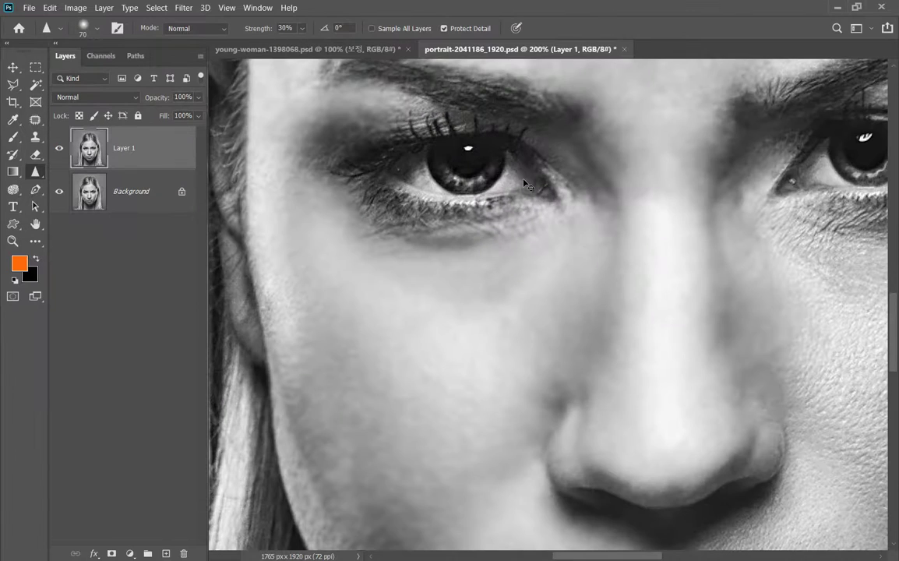
Zoom in on the left-hand eye at 400% and toggle the visibility of Layer 1 to compare the retouch with the original.
key("ctrl+plus")
left_click_drag(518, 177, 606, 291)
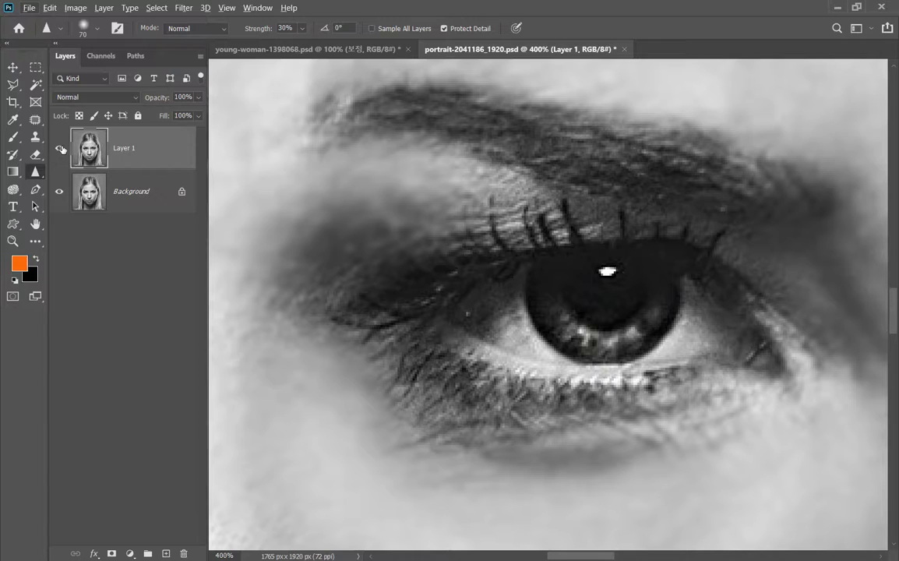
left_click(60, 148)
left_click(60, 148)
left_click(60, 148)
left_click(60, 147)
left_click(60, 148)
left_click(60, 148)
left_click(60, 148)
left_click(60, 148)
left_click(60, 148)
left_click(60, 148)
left_click(60, 148)
left_click(60, 148)
left_click(60, 148)
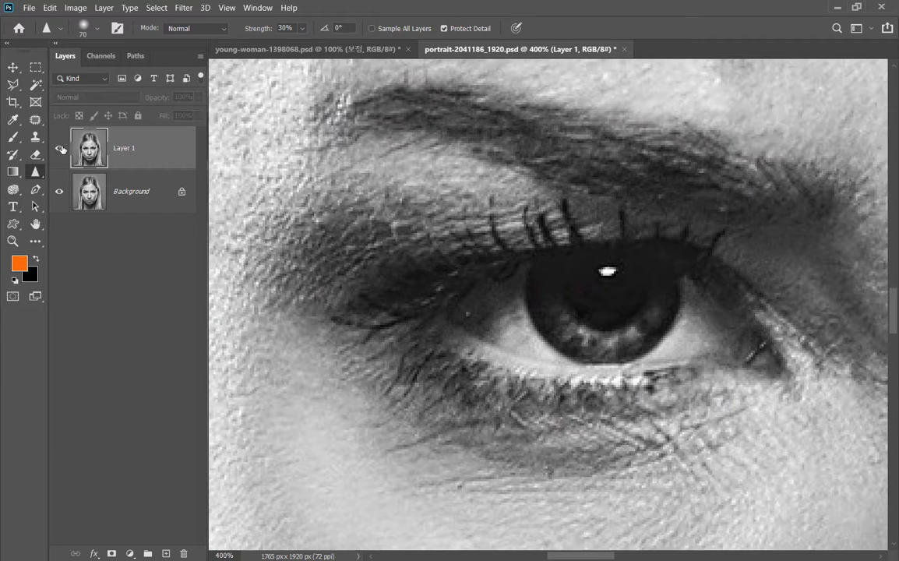
Compare the sharpened left-hand eye with the original by hiding Layer 1 and showing it again.
left_click(60, 148)
left_click(60, 148)
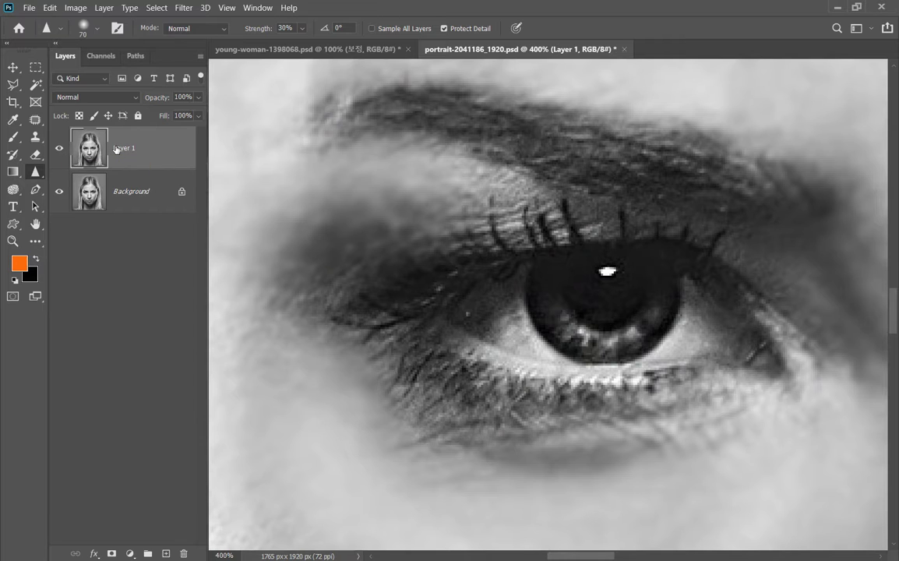
Try the Sharpen Tool at 100% strength on the left-hand eye in a copy of Layer 1, and delete the copy.
key("ctrl+j")
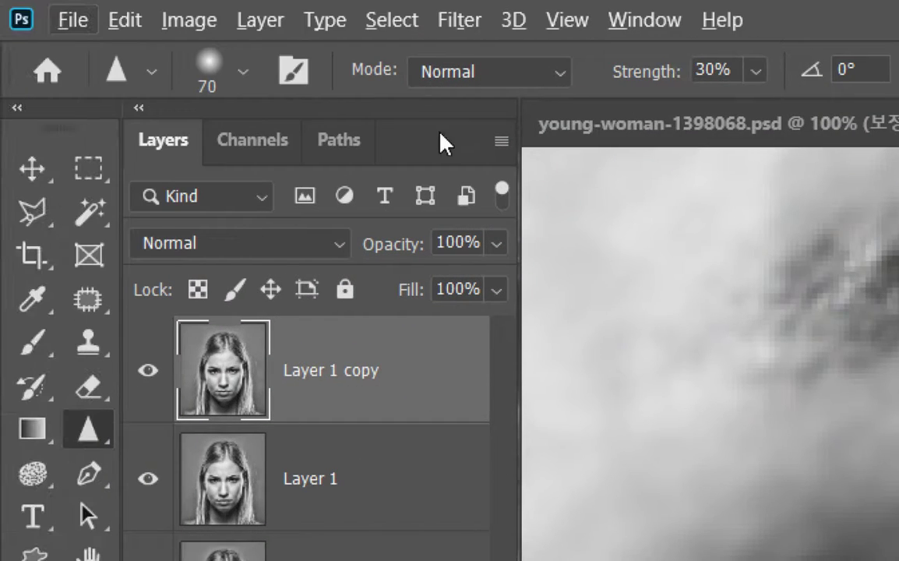
left_click(88, 431)
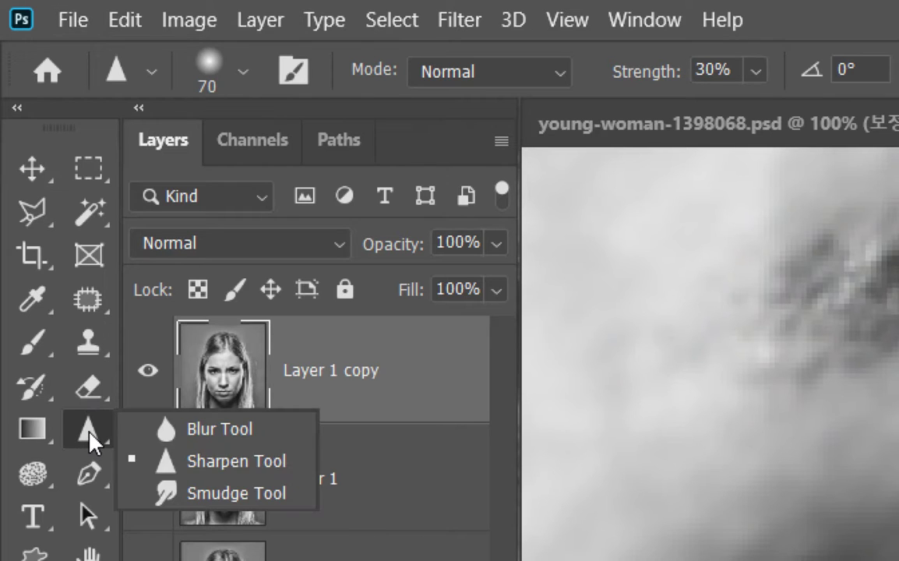
left_click(196, 472)
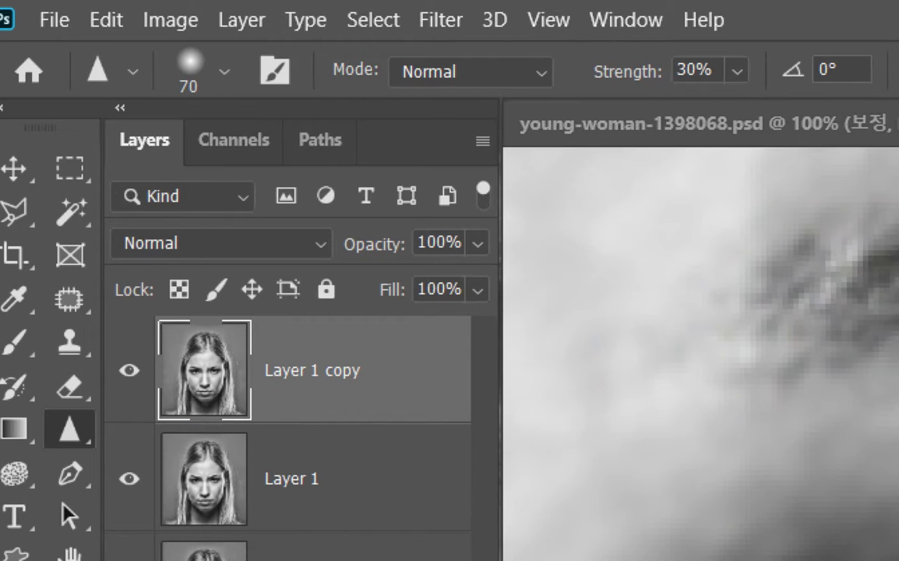
key("alt")
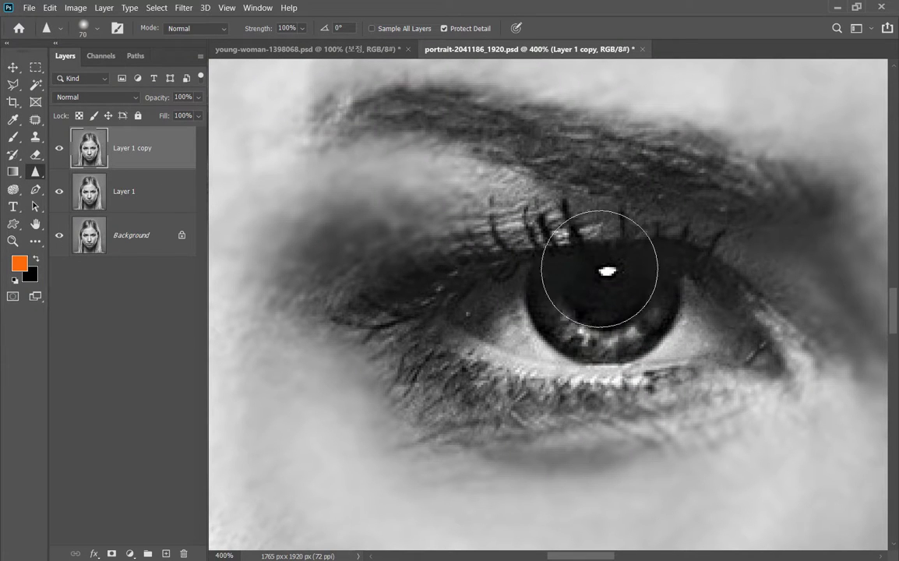
mouse_move(576, 270)
left_mouse_down()
mouse_move(574, 296)
mouse_move(612, 297)
mouse_move(480, 308)
mouse_move(512, 312)
mouse_move(447, 300)
mouse_move(430, 320)
mouse_move(475, 339)
mouse_move(425, 327)
mouse_move(413, 303)
mouse_move(654, 308)
mouse_move(486, 340)
mouse_move(409, 261)
mouse_move(668, 314)
mouse_move(600, 288)
left_mouse_up()
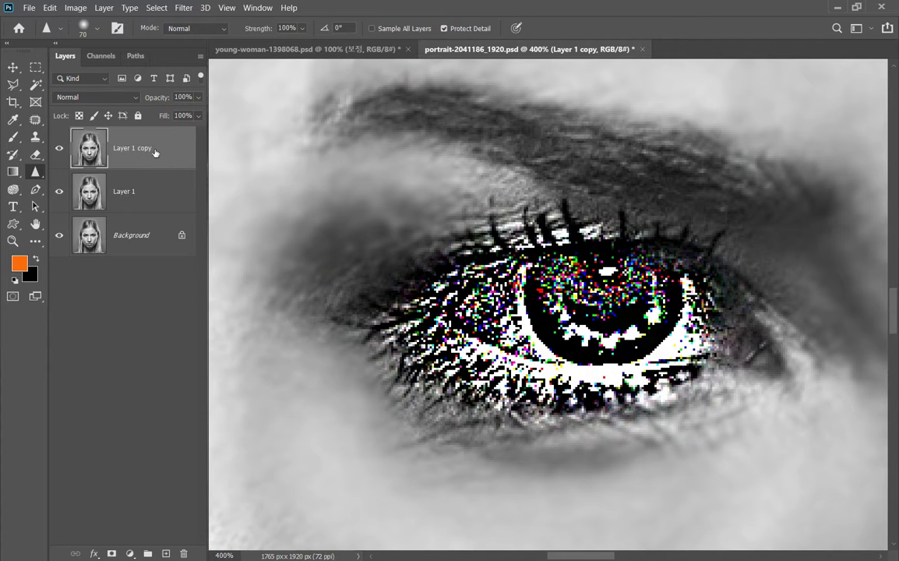
key("Delete")
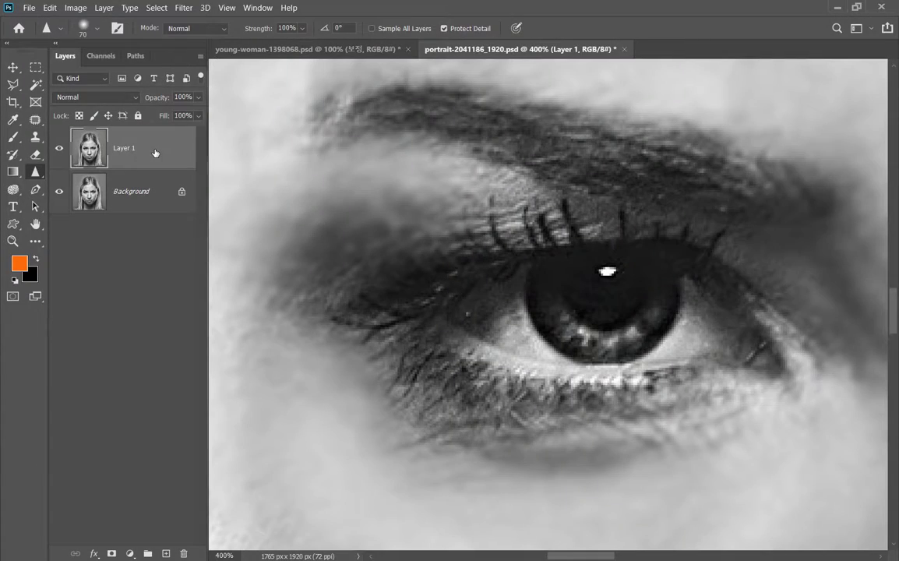
View both eyes at 200% zoom and compare the retouch with the untouched Background by toggling Layer 1's visibility.
key("ctrl+0")
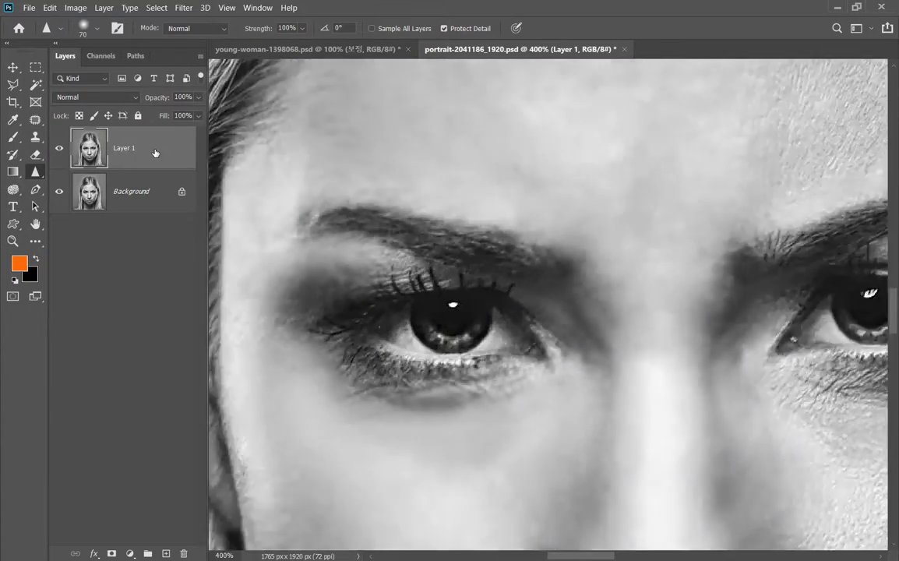
key("ctrl+plus")
key("ctrl+plus")
key("ctrl+plus")
key("ctrl+plus")
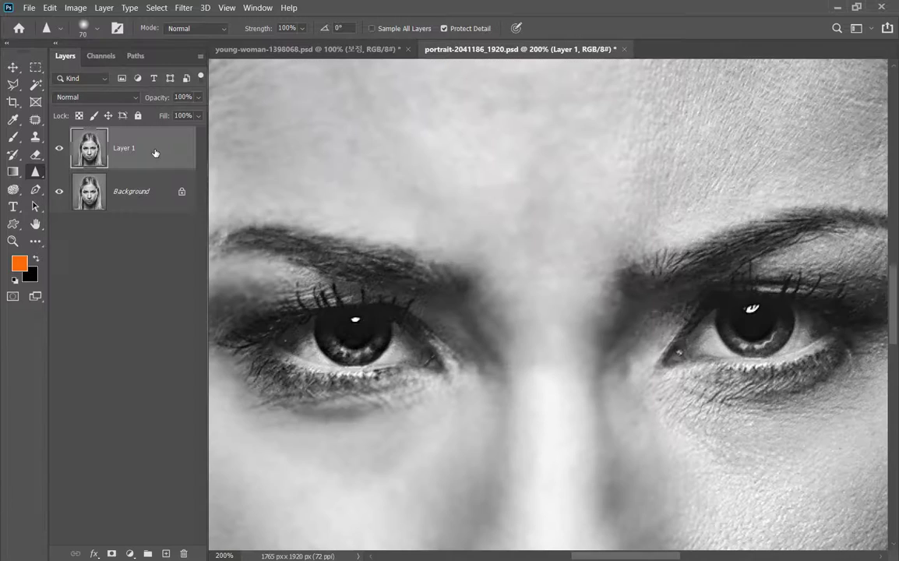
left_click(58, 150)
left_click(58, 151)
left_click(58, 151)
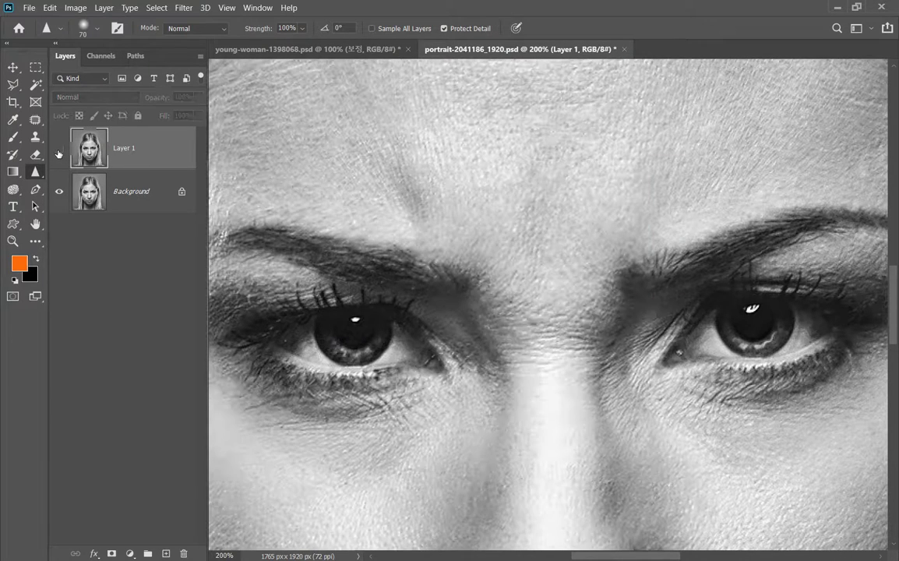
left_click(58, 151)
left_click(58, 151)
left_click(58, 152)
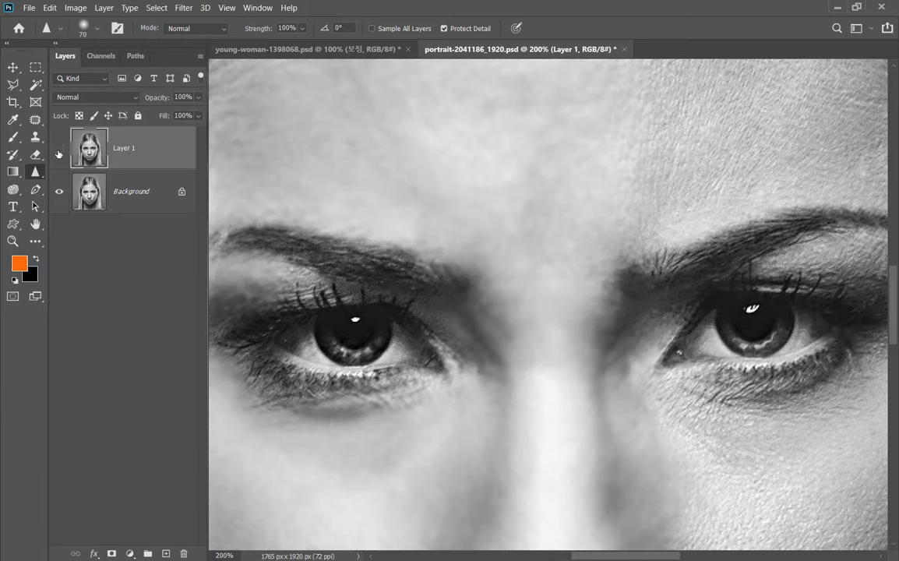
left_click(57, 152)
left_click(120, 191)
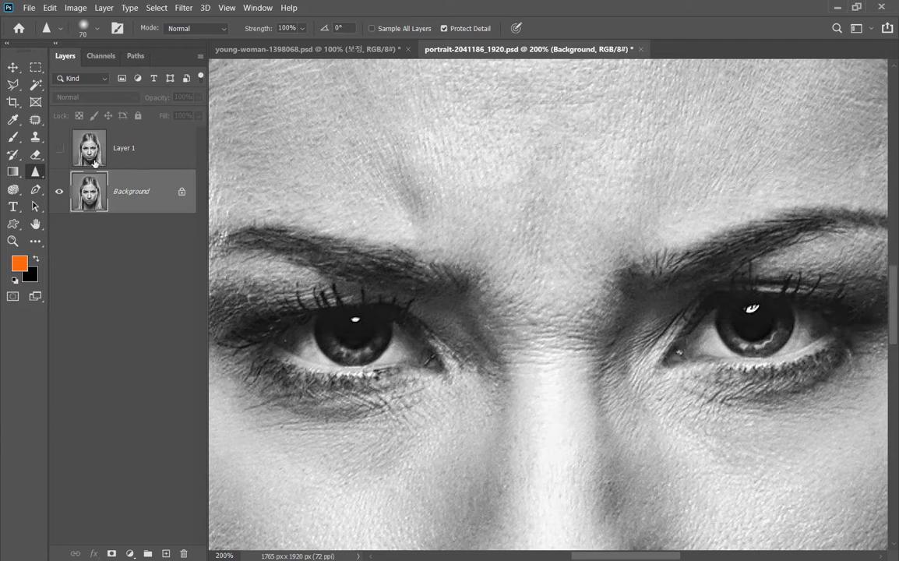
left_click(60, 148)
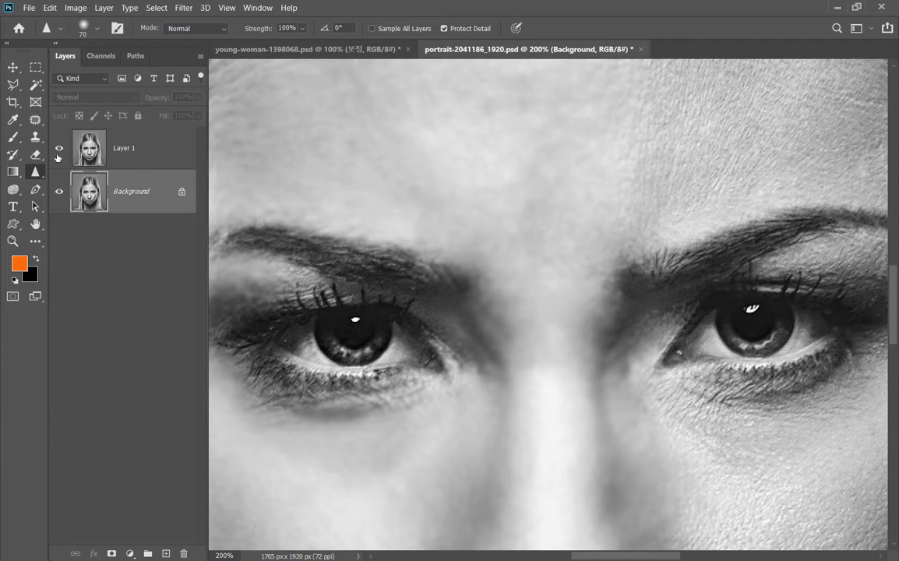
Make Layer 1 the active layer and switch to the Blur Tool.
key("ctrl+s")
left_click(78, 159)
key("shift+r")
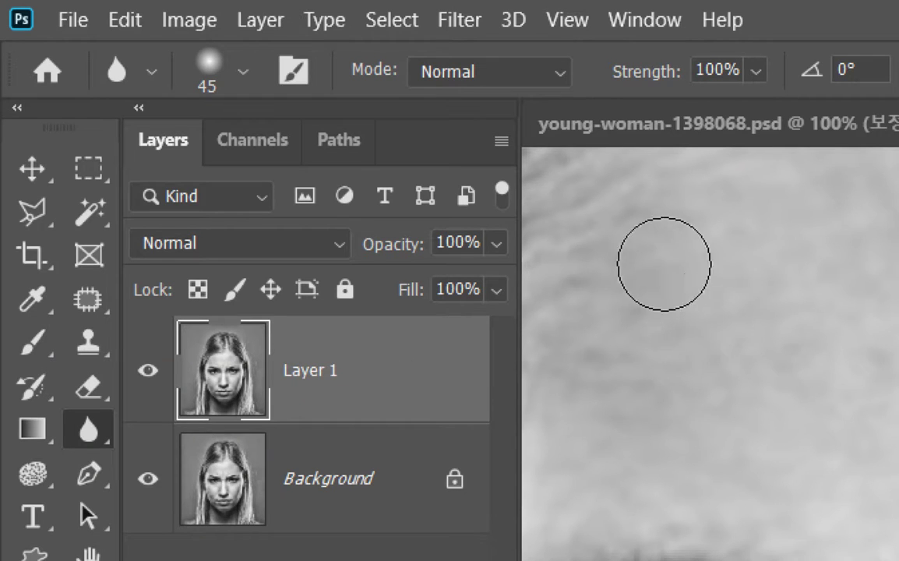
Compare the soft and hard round brush presets for the Blur Tool and keep the soft round one at 45 px and 0% hardness.
left_click(242, 72)
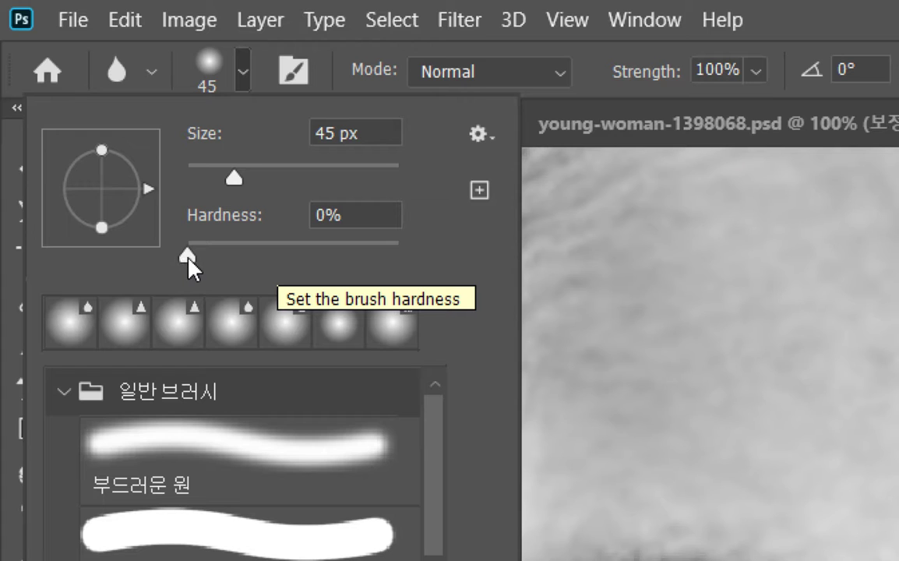
left_click(235, 456)
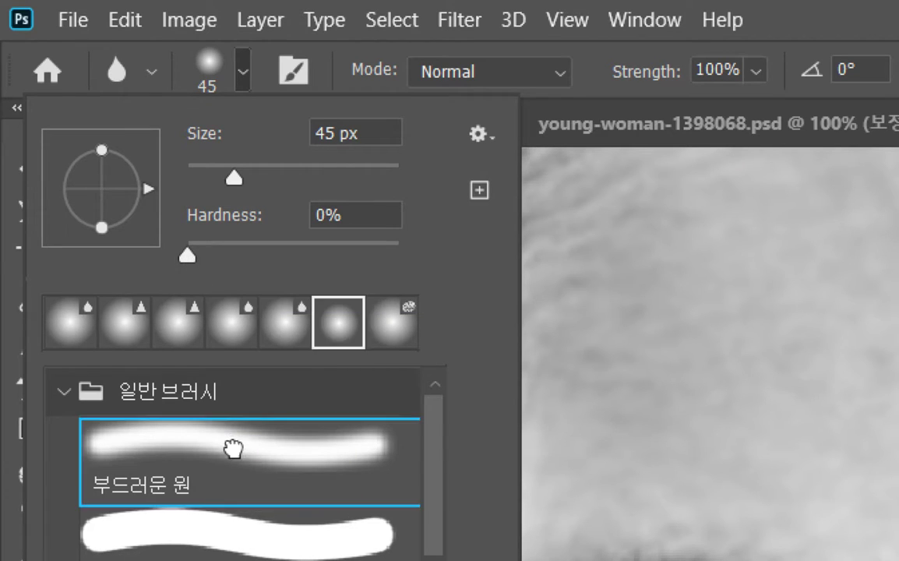
left_click(221, 539)
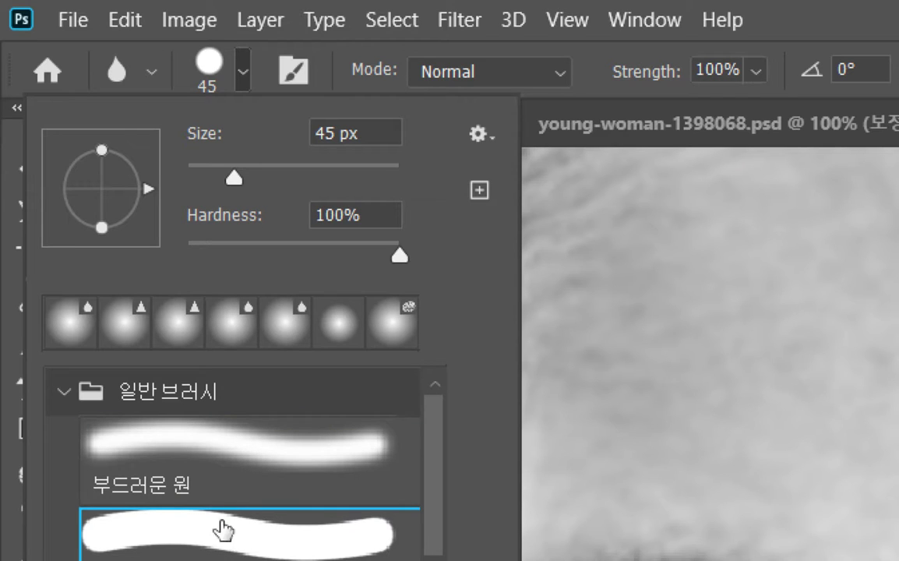
left_click(234, 463)
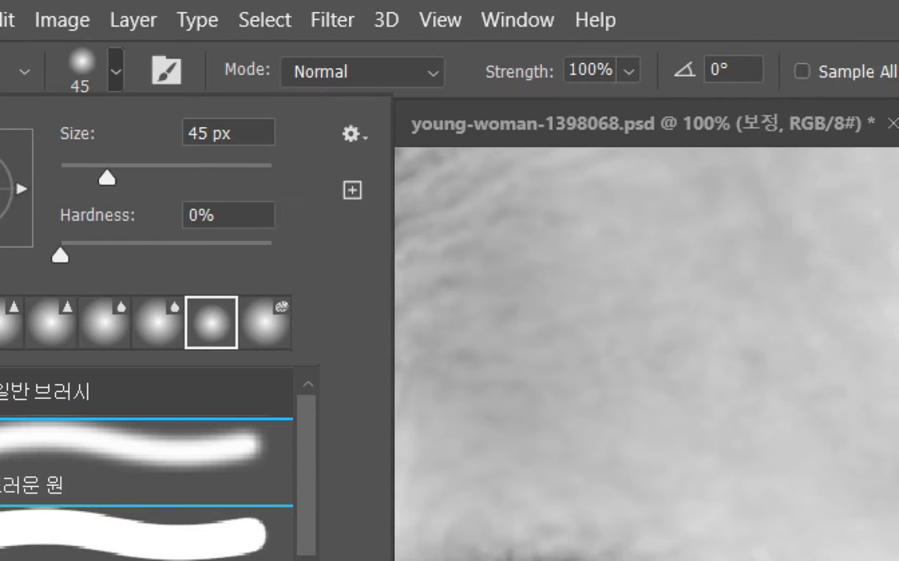
left_click(780, 17)
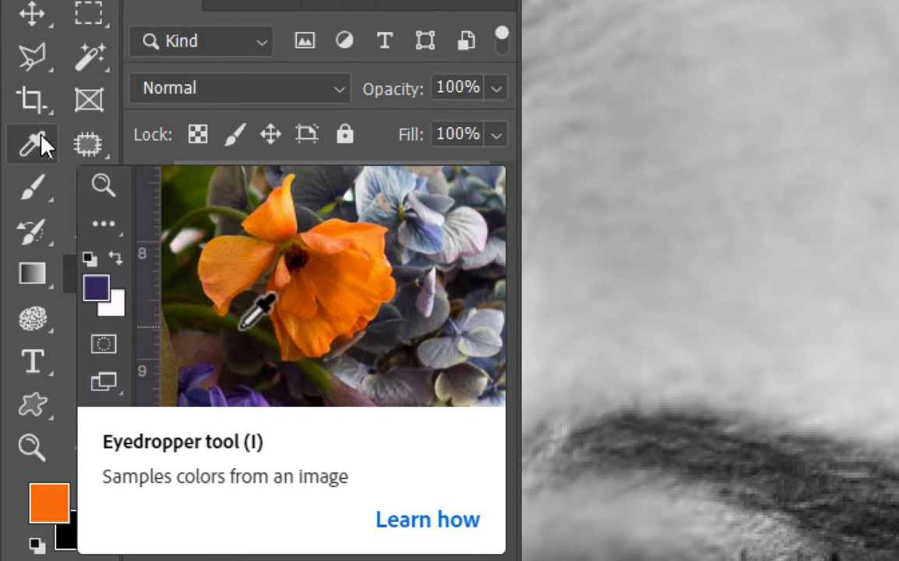
Sample the light skin tone on the forehead above the left-hand eyebrow with the Eyedropper tool.
left_click(43, 146)
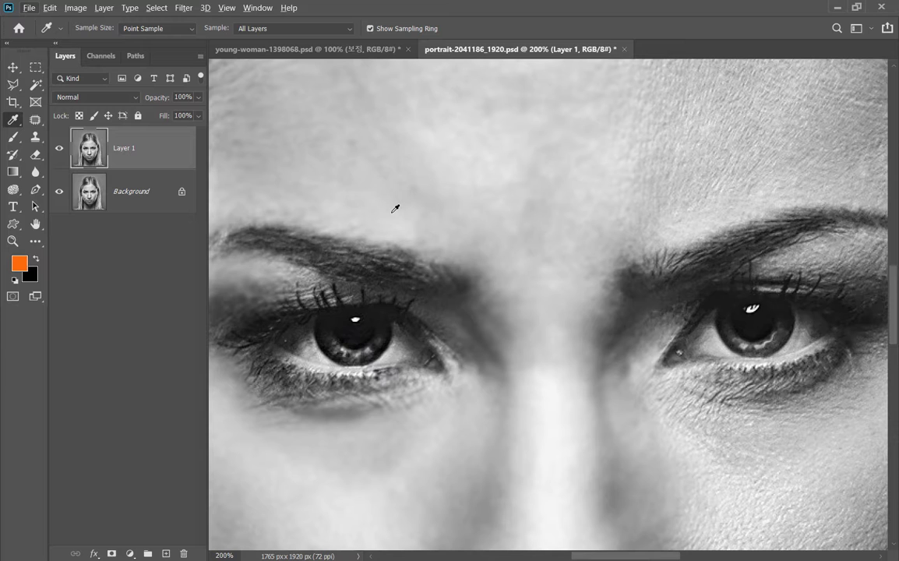
left_click(395, 208)
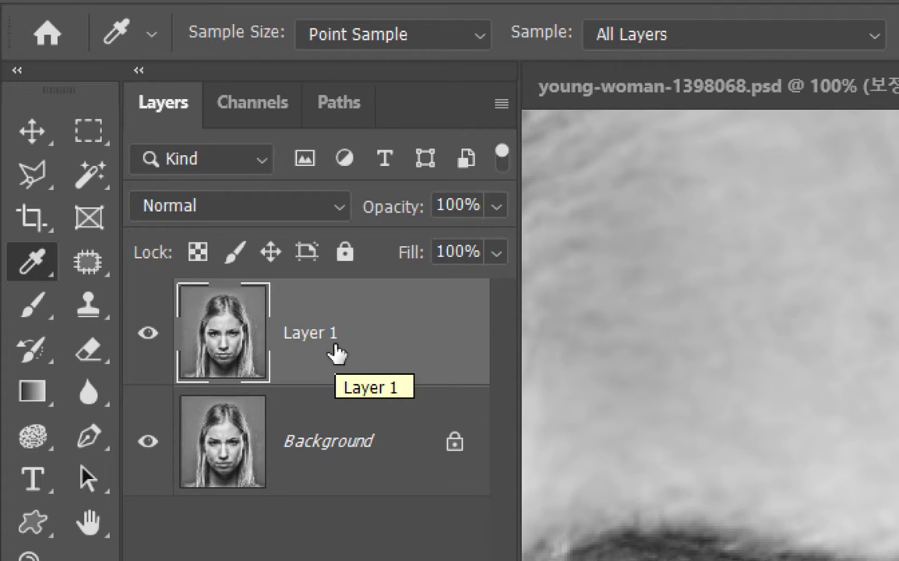
Create a new blank layer above Layer 1 and name it 붓.
key("ctrl+shift+n")
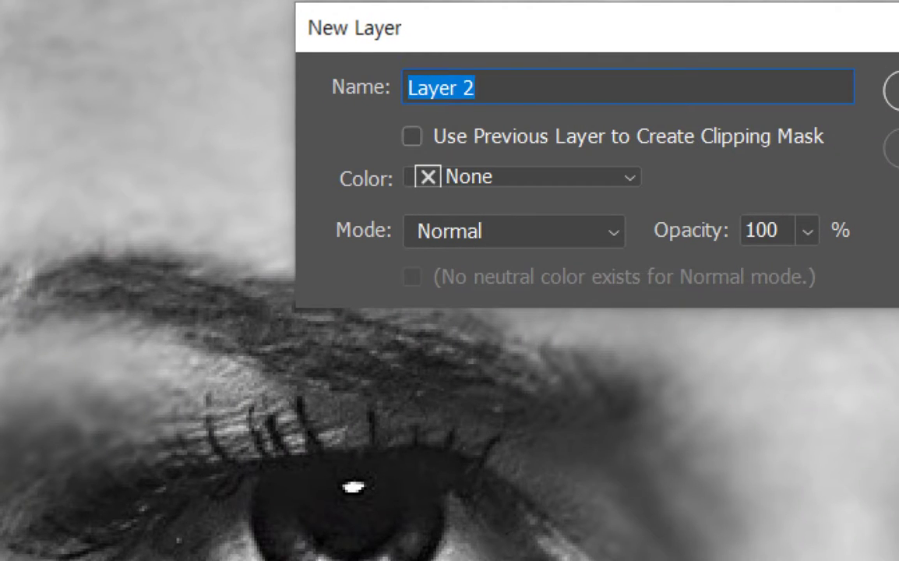
key("Return")
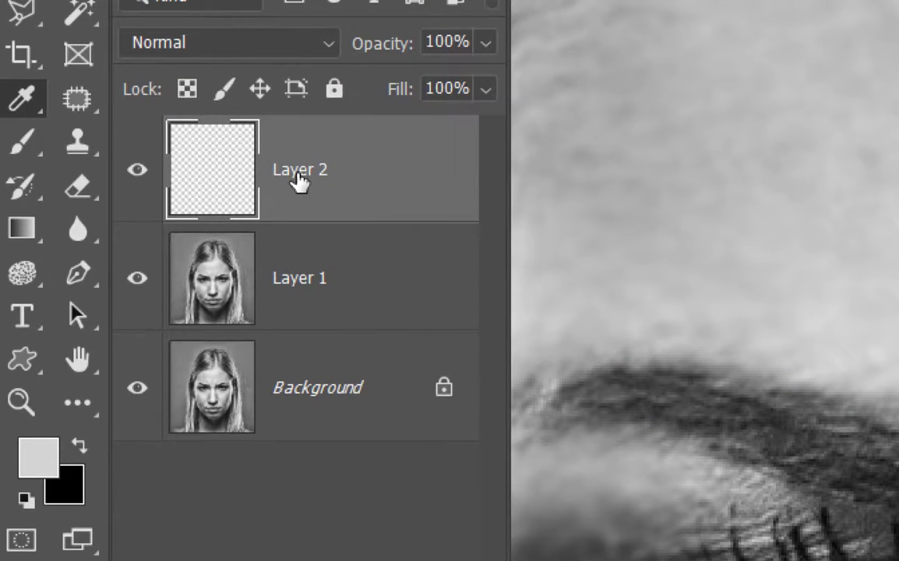
double_click(299, 171)
type("붓")
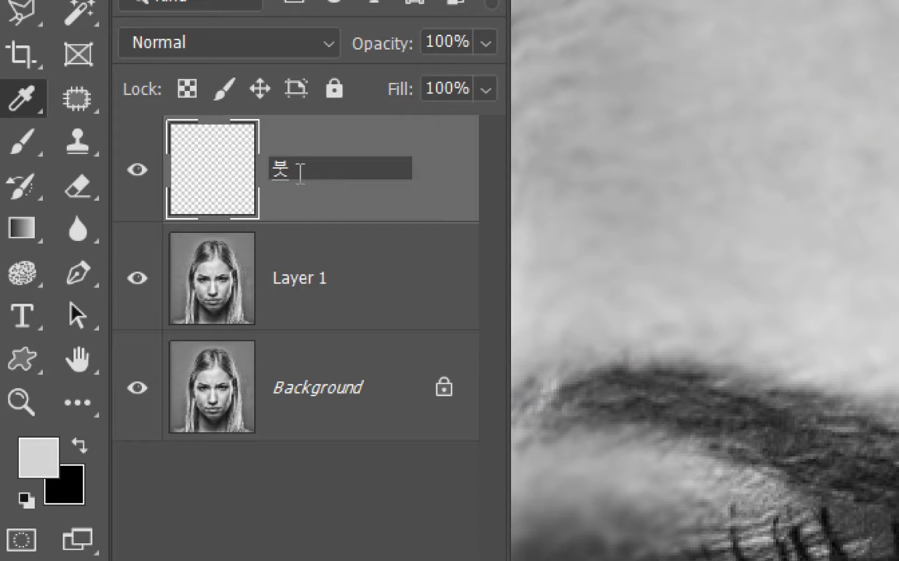
key("Return")
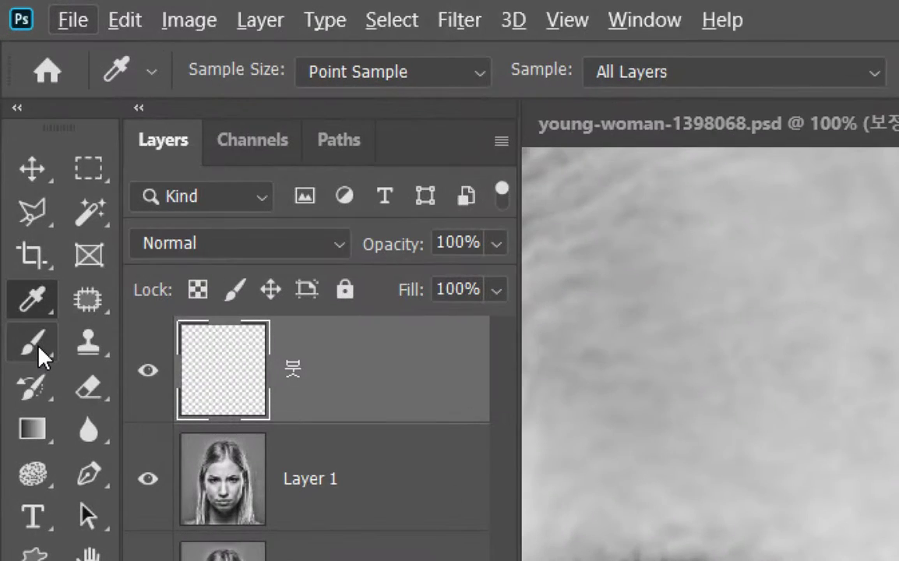
Paint the sampled skin tone over the shadow between the left-hand eye and the nose with a soft size 90 brush at 20% opacity.
left_click(35, 345)
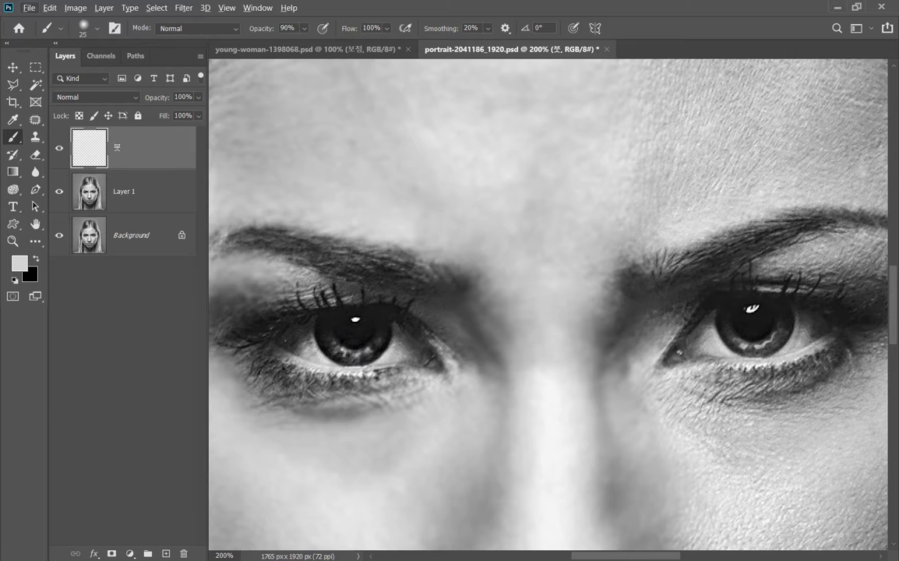
key("bracketright")
key("bracketright")
key("bracketright")
key("bracketright")
key("bracketright")
key("bracketright")
key("bracketright")
key("bracketright")
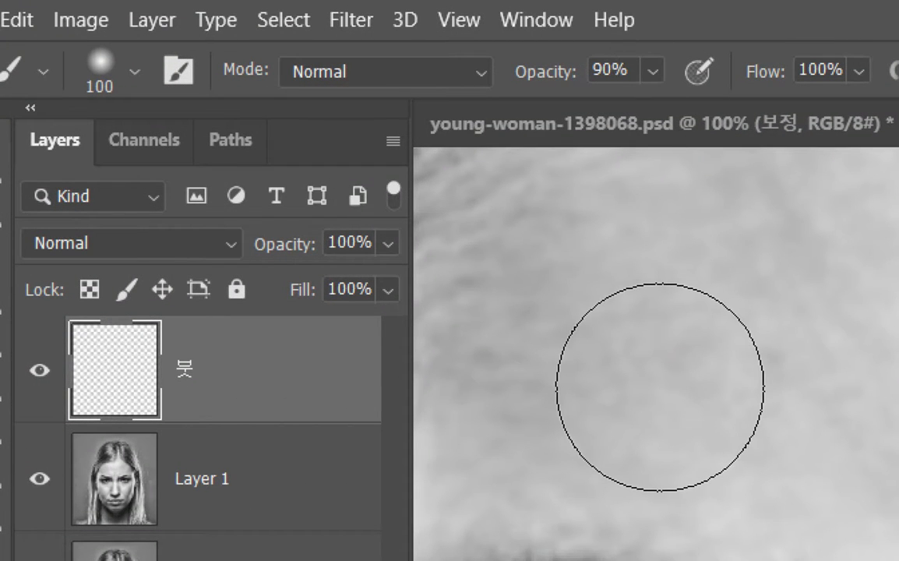
key("2")
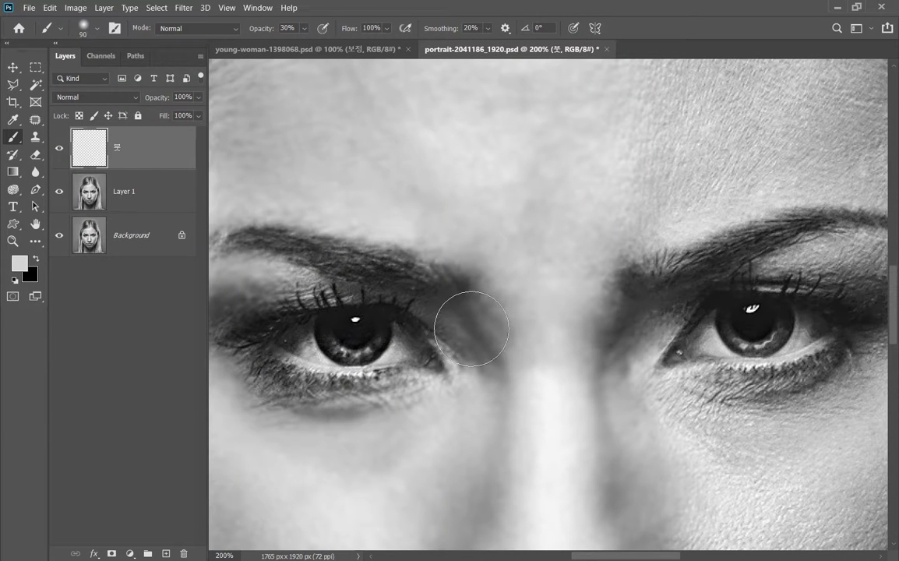
key("bracketleft")
mouse_move(495, 349)
left_mouse_down()
mouse_move(473, 345)
mouse_move(481, 338)
mouse_move(473, 327)
mouse_move(486, 337)
mouse_move(466, 317)
mouse_move(491, 367)
mouse_move(508, 459)
mouse_move(514, 455)
left_mouse_up()
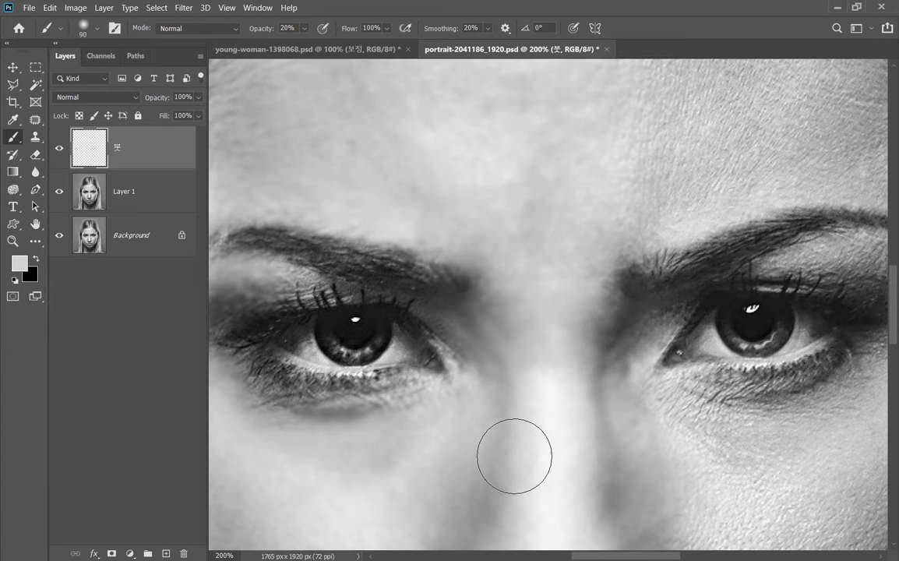
Brush the skin tone over the shadow on the other side of the nose bridge at 10% opacity and compare by toggling the 붓 layer.
key("1")
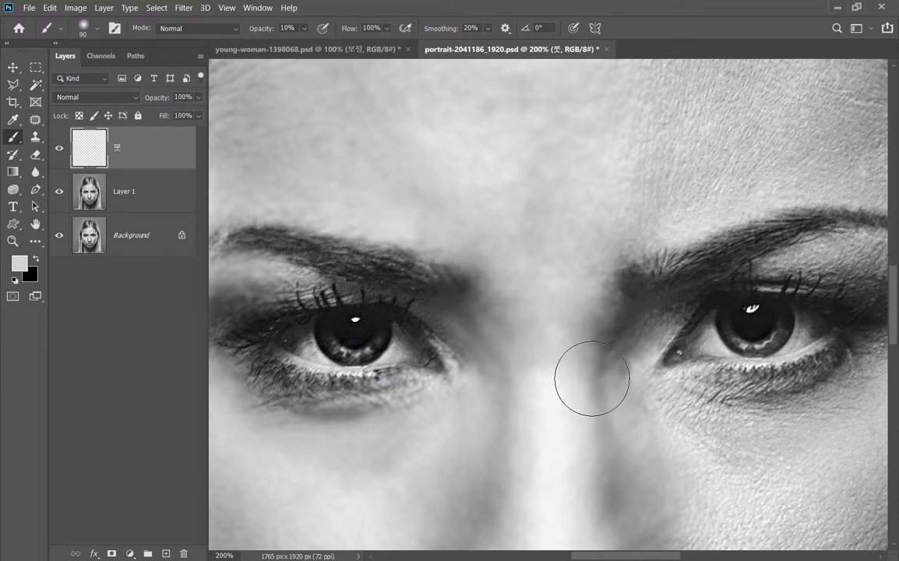
mouse_move(597, 367)
left_mouse_down()
mouse_move(580, 342)
mouse_move(585, 331)
mouse_move(602, 491)
mouse_move(543, 306)
mouse_move(565, 379)
mouse_move(553, 369)
mouse_move(397, 381)
mouse_move(443, 220)
mouse_move(496, 351)
mouse_move(373, 260)
left_mouse_up()
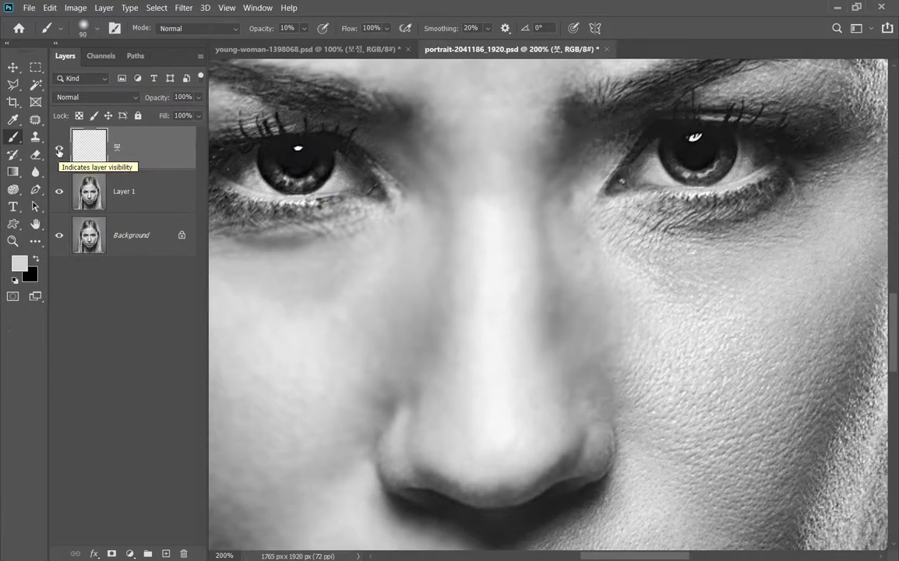
left_click(148, 357)
left_click(148, 357)
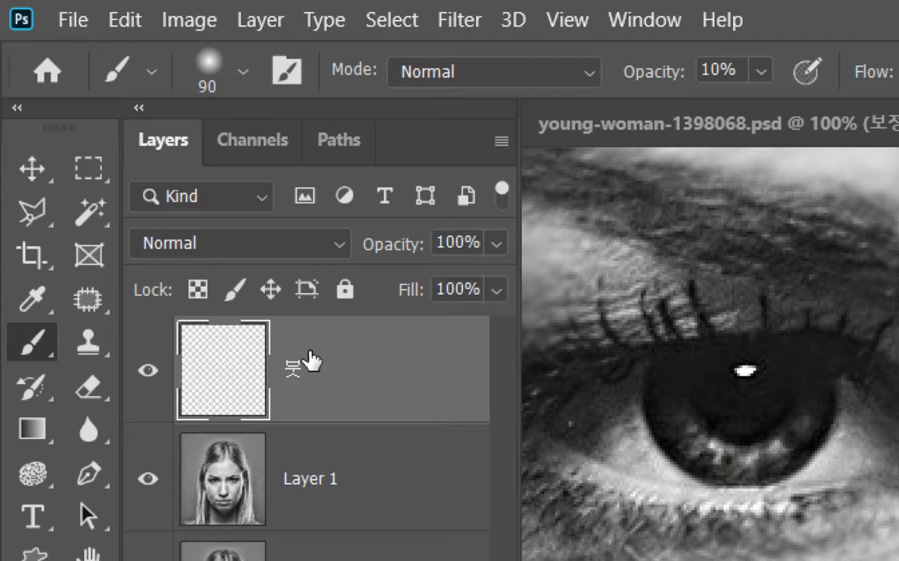
Delete the 붓 layer, and add and remove another blank layer above Layer 1.
key("Delete")
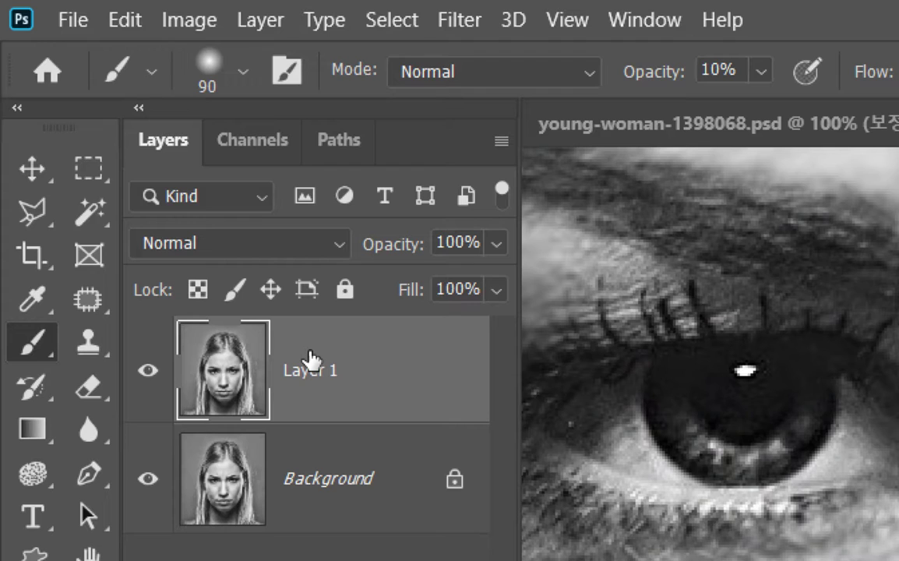
key("ctrl+shift+alt+n")
key("Delete")
key("alt")
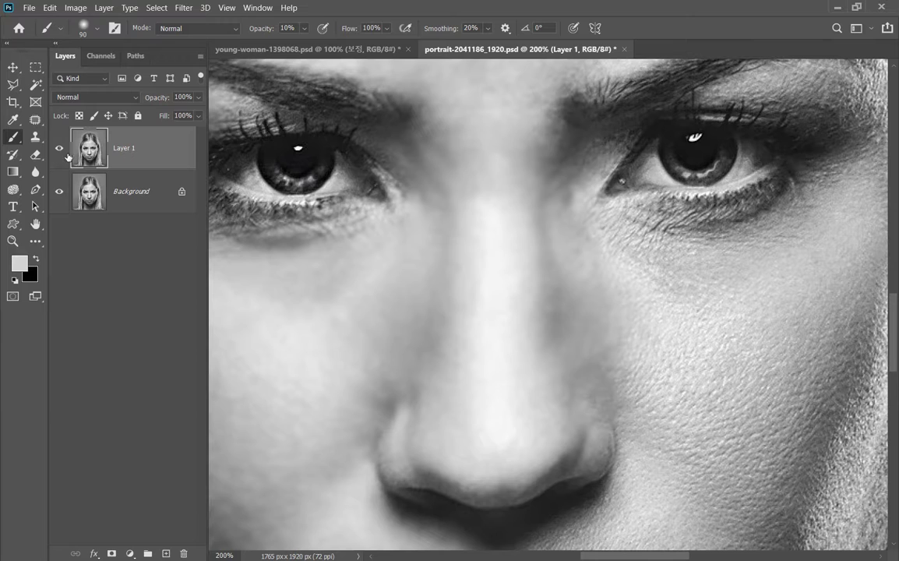
Toggle Layer 1's visibility for a last check and switch to the young-woman-1398068.psd document.
left_click(59, 149)
left_click(262, 50)
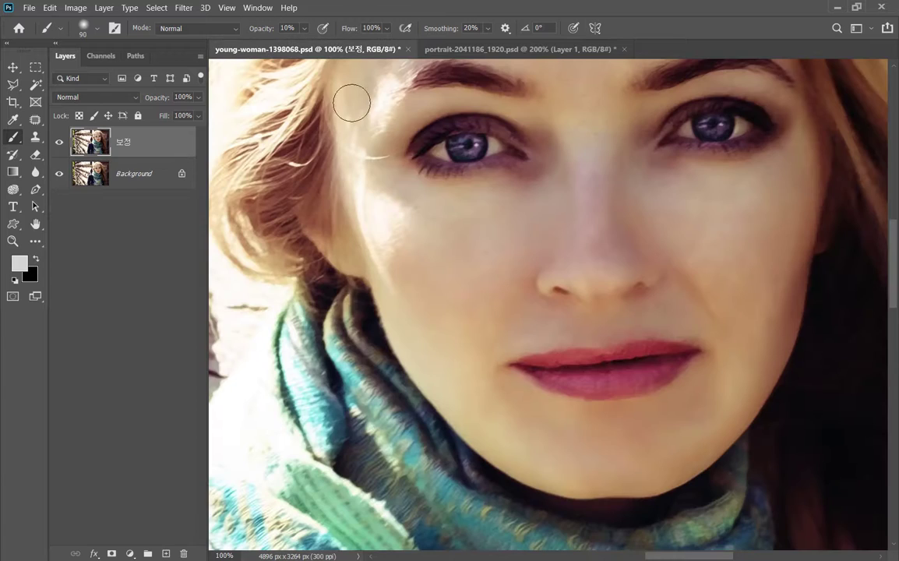
Sample the skin tone between the eyebrows and add a blank layer above the 보정 layer.
mouse_move(508, 233)
left_mouse_down()
mouse_move(403, 280)
mouse_move(391, 296)
mouse_move(514, 366)
left_mouse_up()
key("ctrl+plus")
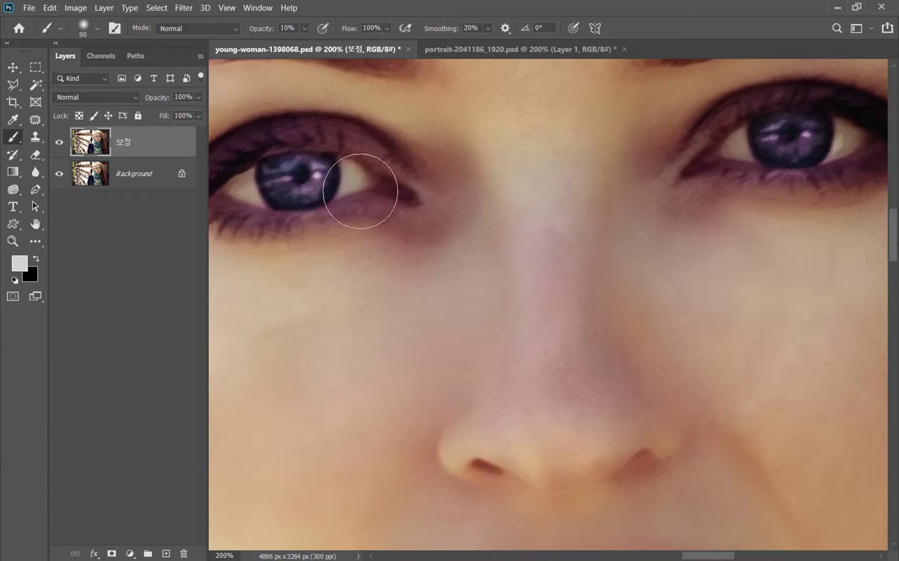
key("i")
left_click(543, 143)
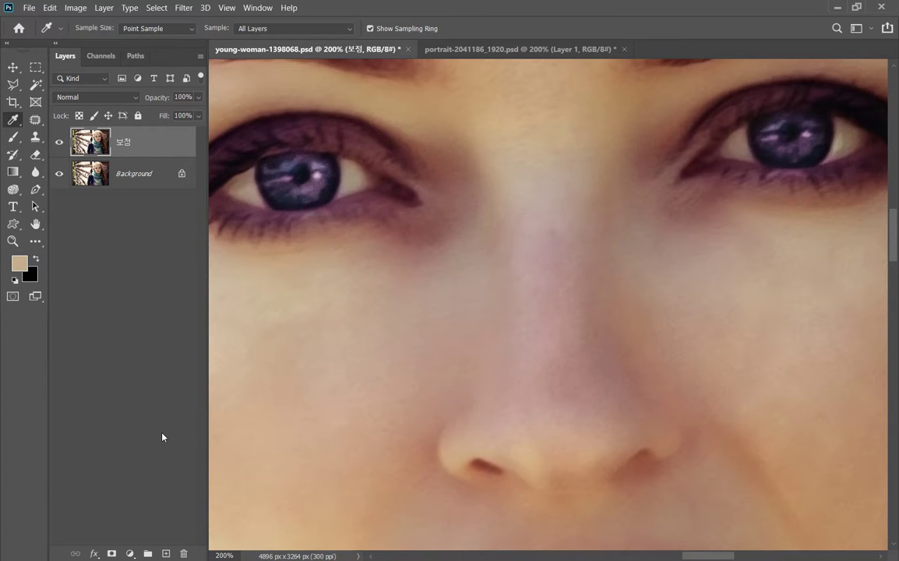
key("ctrl+shift+n")
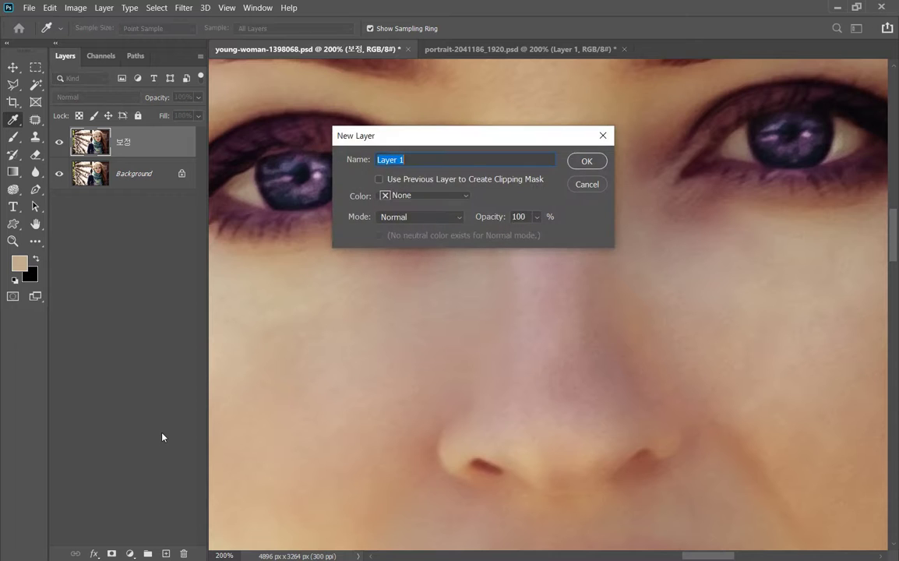
key("Return")
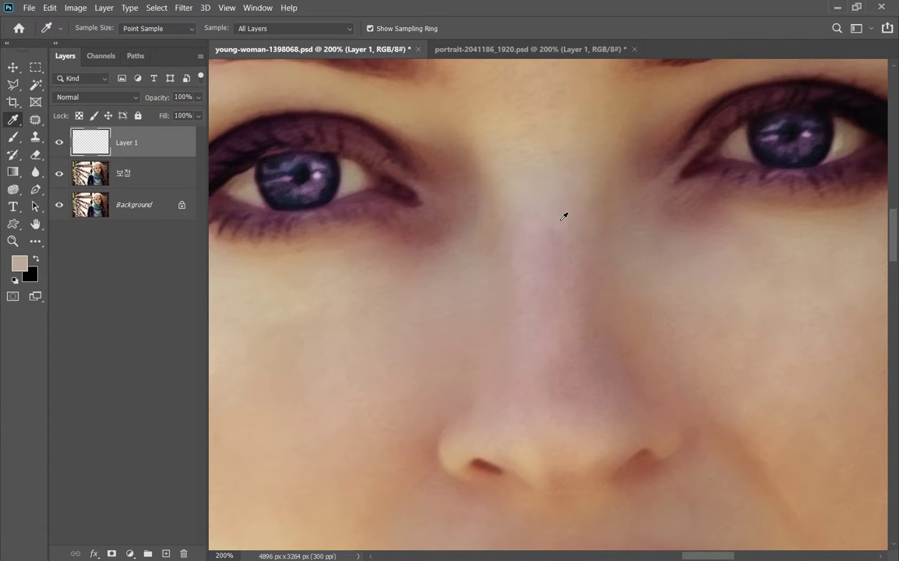
Paint the sampled tone over the upper nose bridge on Layer 1 with a soft size 125 brush at 10% opacity.
key("b")
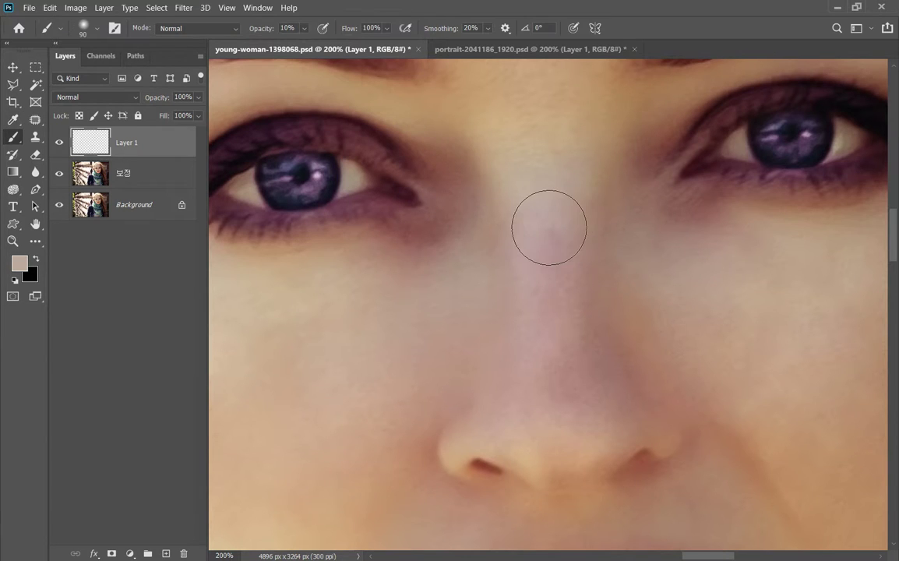
key("bracketright")
key("bracketright")
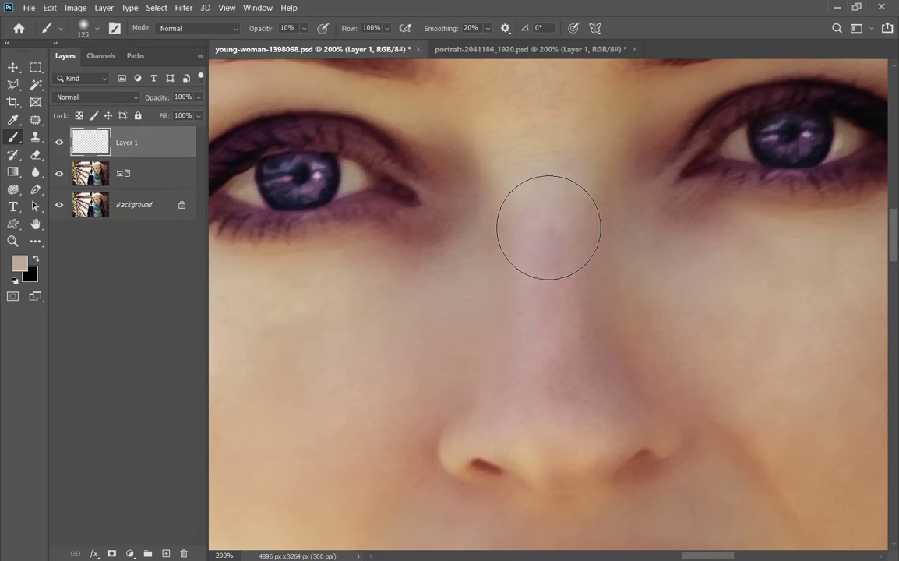
mouse_move(548, 228)
left_mouse_down()
mouse_move(546, 210)
mouse_move(539, 218)
left_mouse_up()
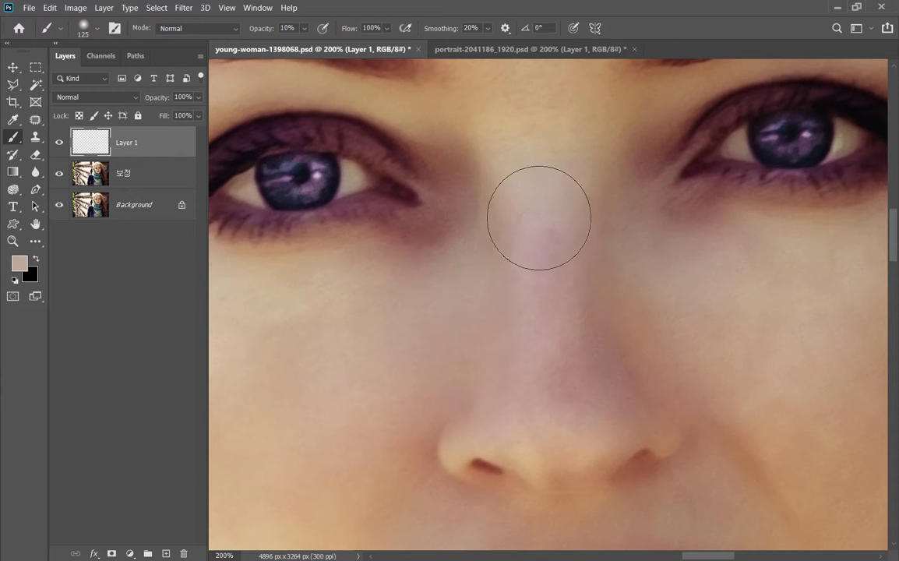
Sample the skin beside the left-hand eyebrow and paint it over that eye's inner-corner shadow with a size 100 brush, raising opacity to 20%.
key("bracketleft")
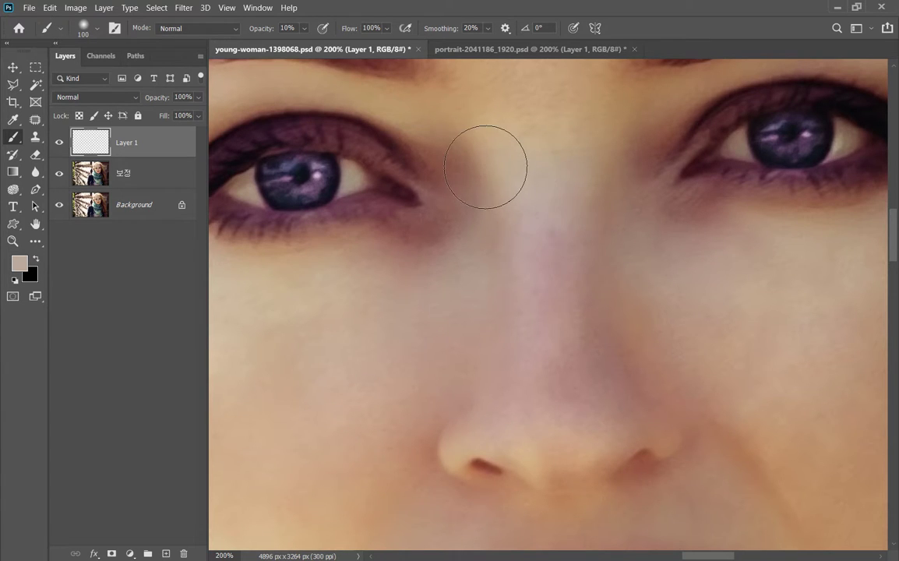
key("i")
left_click(482, 132)
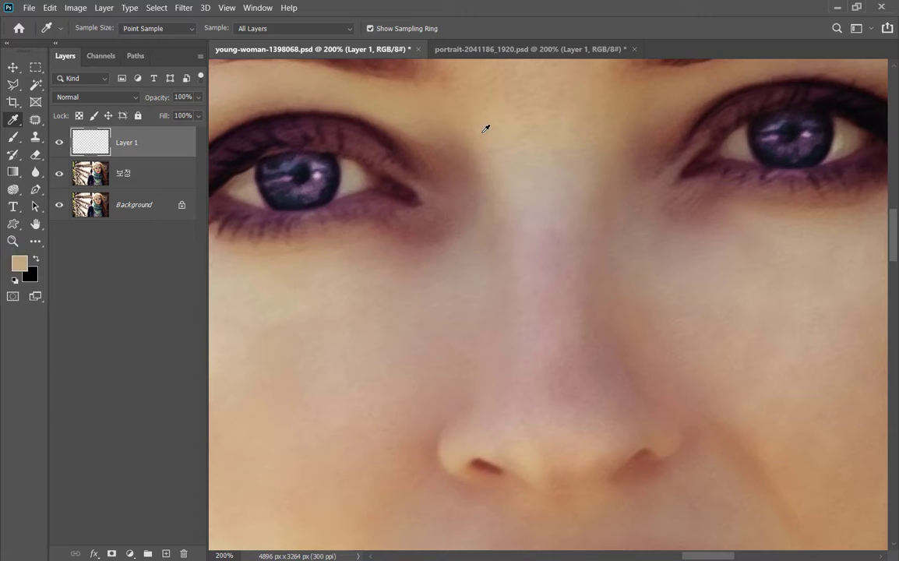
key("b")
mouse_move(490, 156)
left_mouse_down()
mouse_move(461, 157)
mouse_move(467, 218)
mouse_move(405, 266)
mouse_move(432, 262)
mouse_move(454, 168)
mouse_move(450, 138)
mouse_move(497, 221)
mouse_move(489, 196)
left_mouse_up()
key("2")
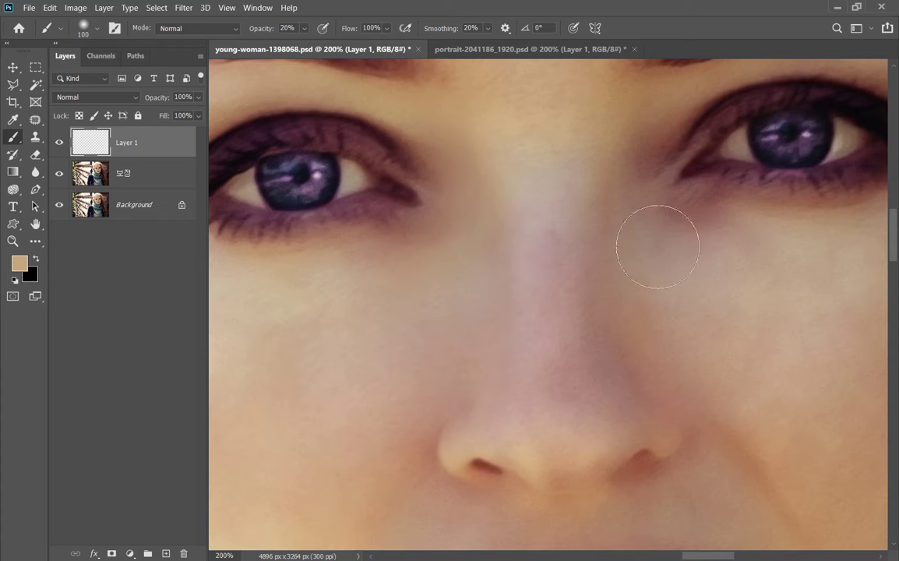
Sample the skin below the right-hand eye's inner corner and brush it over the shadow there at 20% opacity.
key("i")
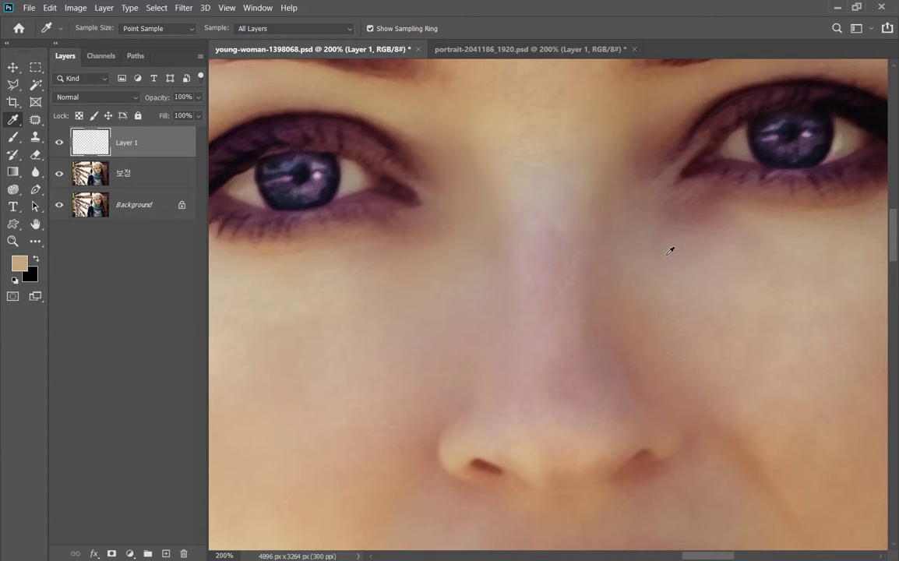
left_click(678, 268)
key("b")
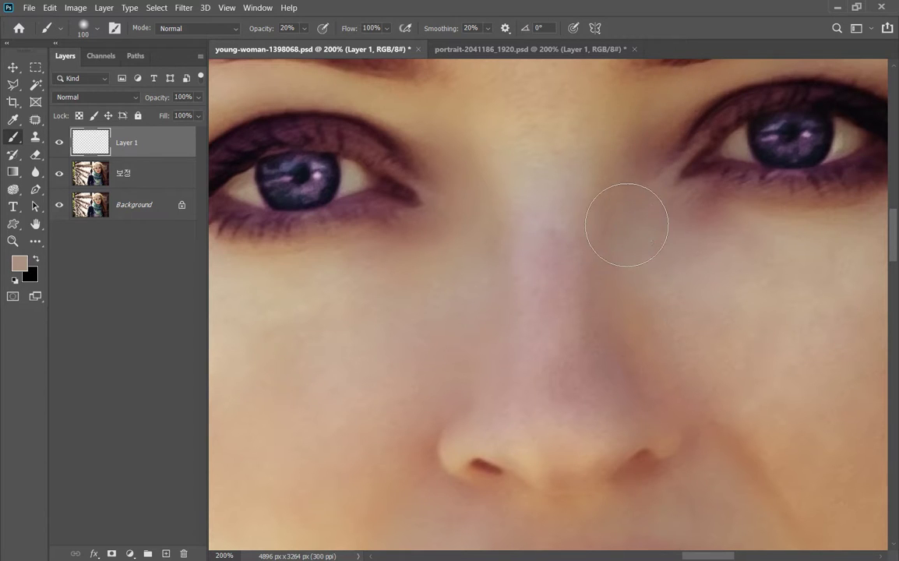
Compare the painted shadows by toggling Layer 1's visibility, and delete the layer.
left_click(55, 143)
left_click(55, 144)
left_click(55, 143)
left_click(54, 144)
left_click(55, 144)
left_click(55, 143)
left_click(54, 143)
left_click(55, 143)
left_click(55, 143)
left_click(55, 143)
left_click(54, 143)
left_click(58, 144)
key("Delete")
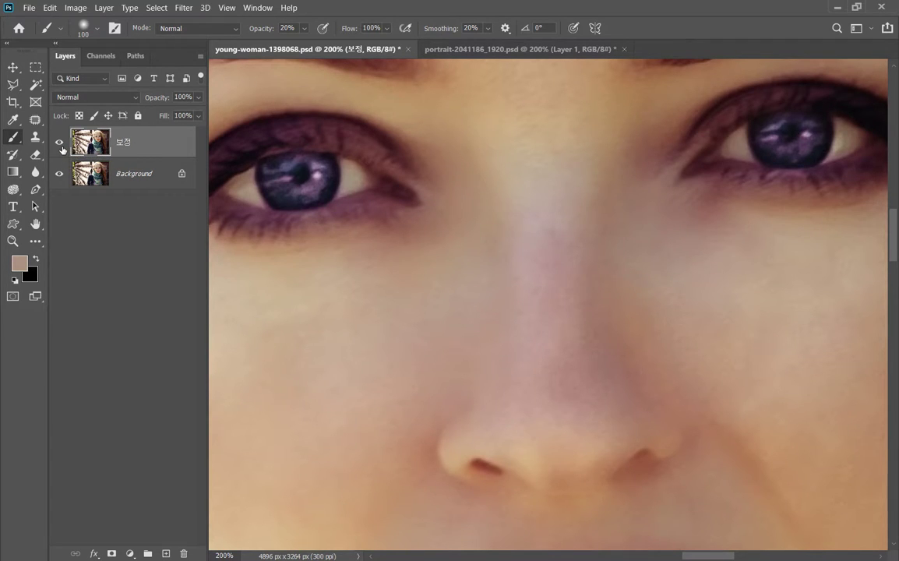
Sample the pinkish tone on the nose bridge and paint it down the nose on the 보정 layer with a size 100 brush at 20% opacity.
key("ctrl+minus")
left_click_drag(470, 323, 411, 251)
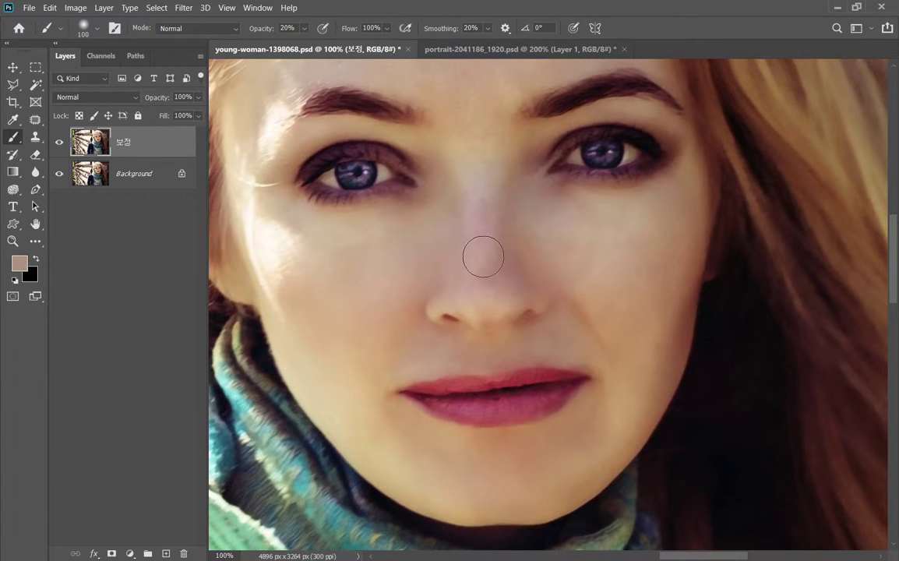
key("ctrl+plus")
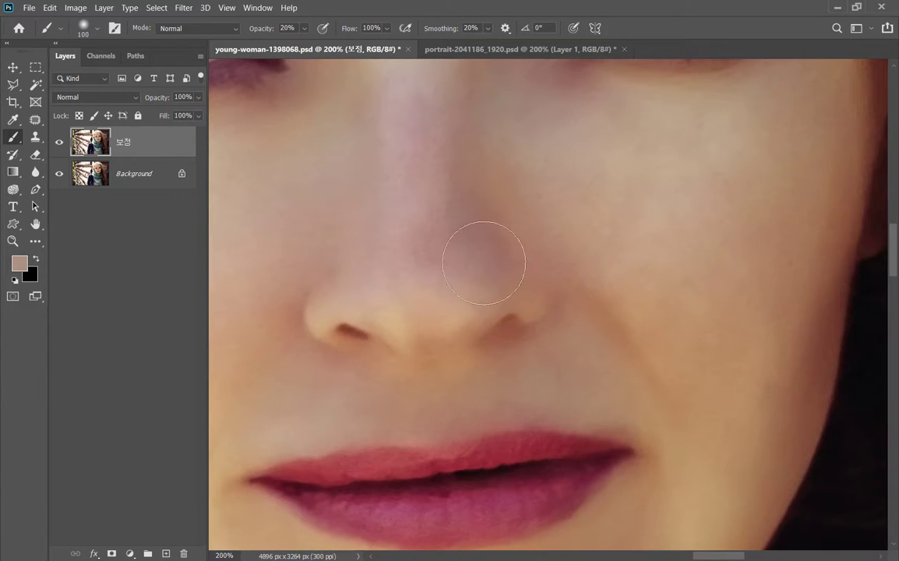
key("u")
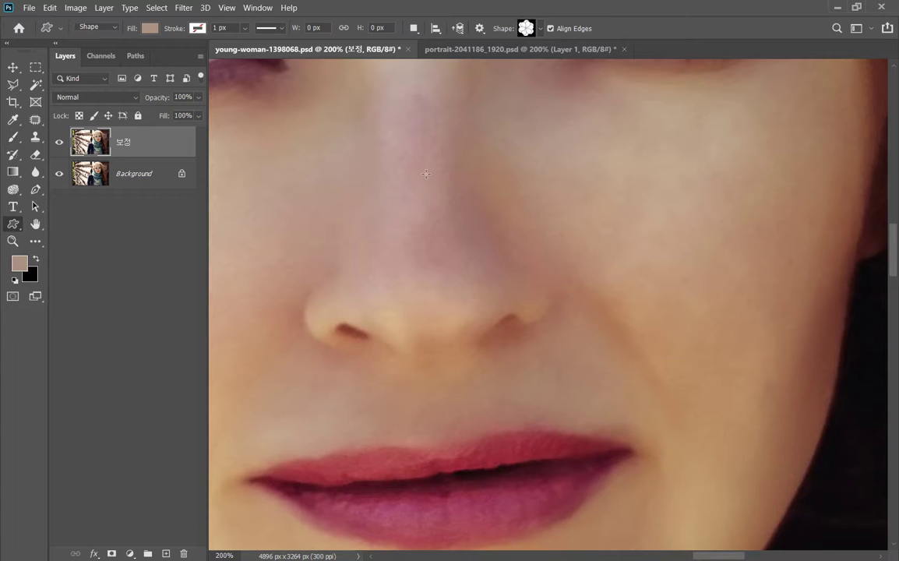
key("i")
left_click(407, 138)
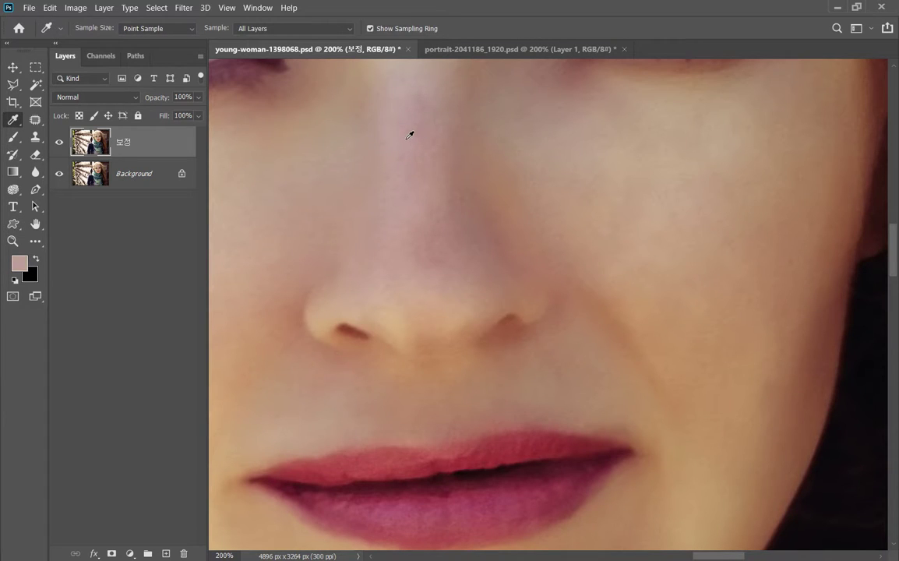
left_click(414, 80)
key("b")
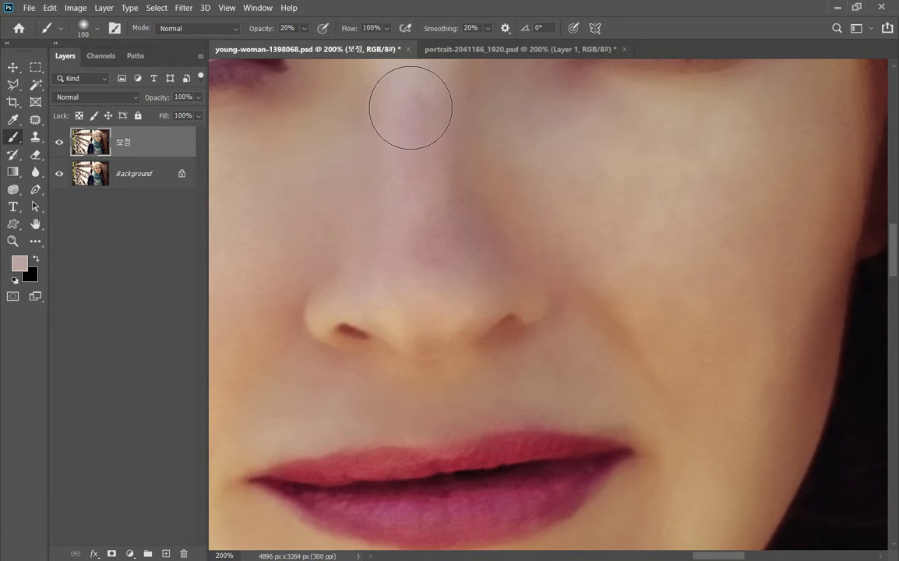
key("i")
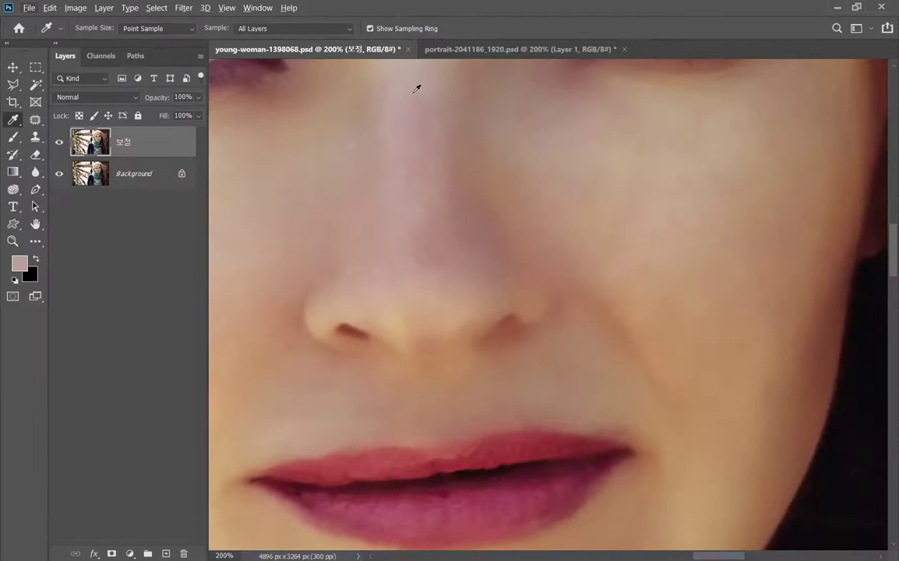
key("b")
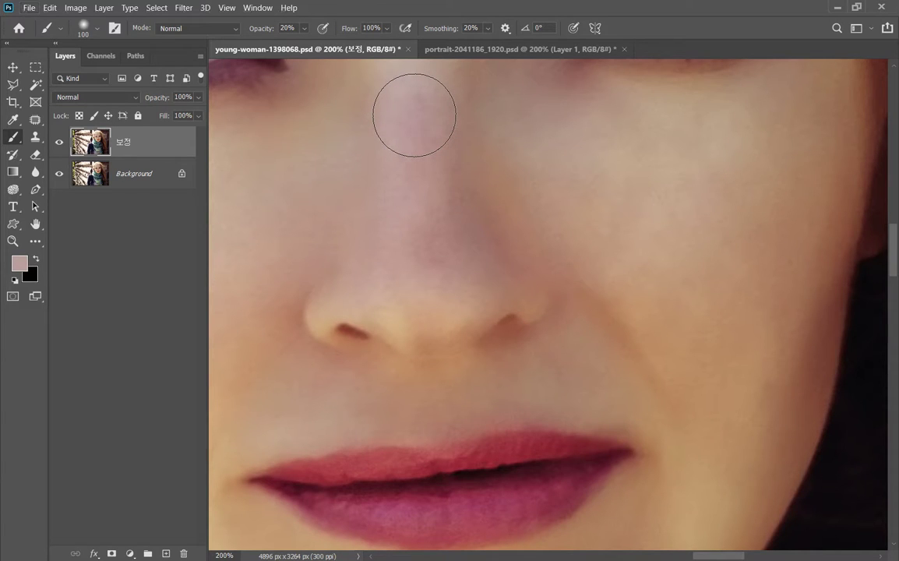
mouse_move(414, 115)
left_mouse_down()
mouse_move(425, 248)
mouse_move(440, 242)
mouse_move(433, 140)
mouse_move(472, 285)
mouse_move(477, 301)
mouse_move(491, 301)
left_mouse_up()
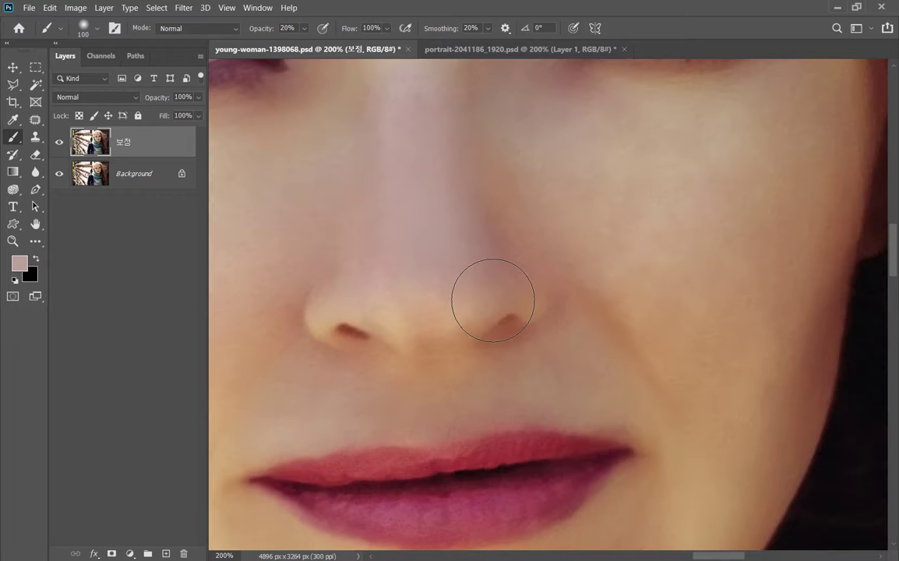
Compare the retouched face with the original by toggling the 보정 layer's visibility close up and at 66.7% zoom.
left_click(59, 142)
left_click(60, 143)
key("ctrl+minus")
key("ctrl+minus")
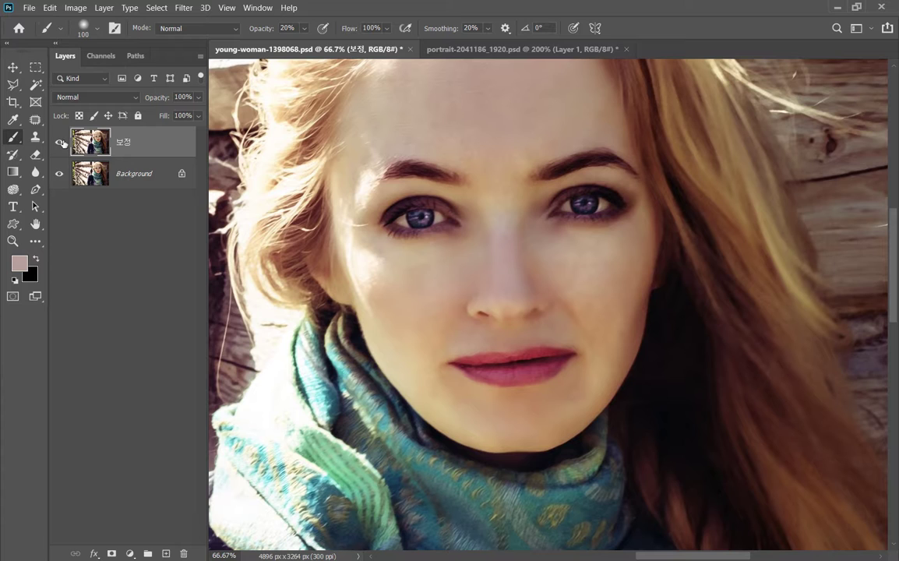
left_click(59, 143)
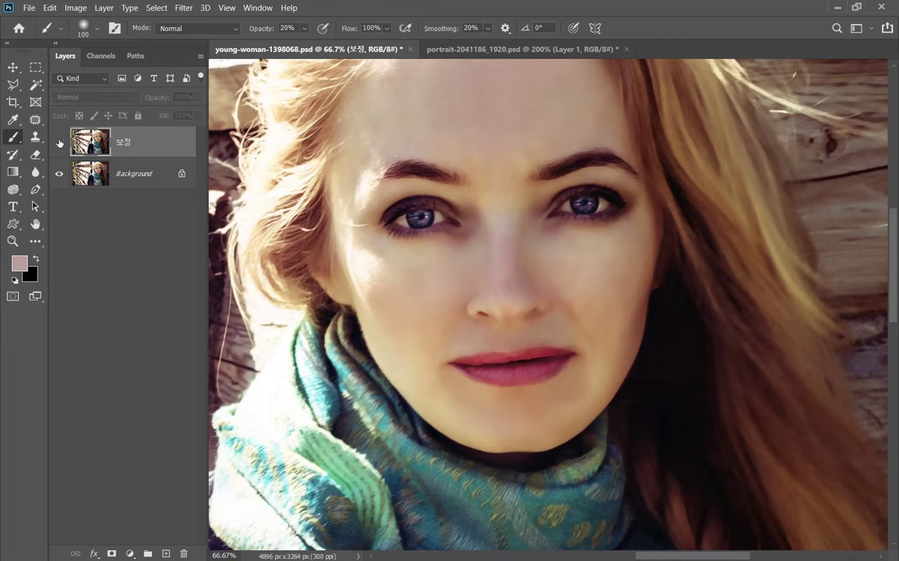
left_click(59, 143)
left_click(60, 144)
left_click(60, 143)
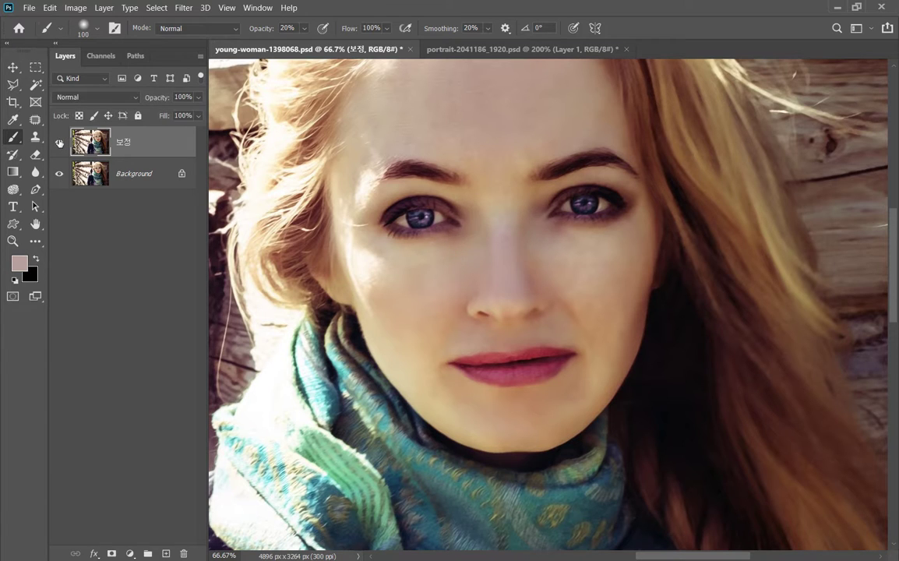
left_click(59, 143)
left_click(59, 144)
left_click(59, 143)
left_click(60, 143)
Save young-woman-1398068.psd, switch to portrait-2041186_1920.psd and save that document as well.
key("ctrl+s")
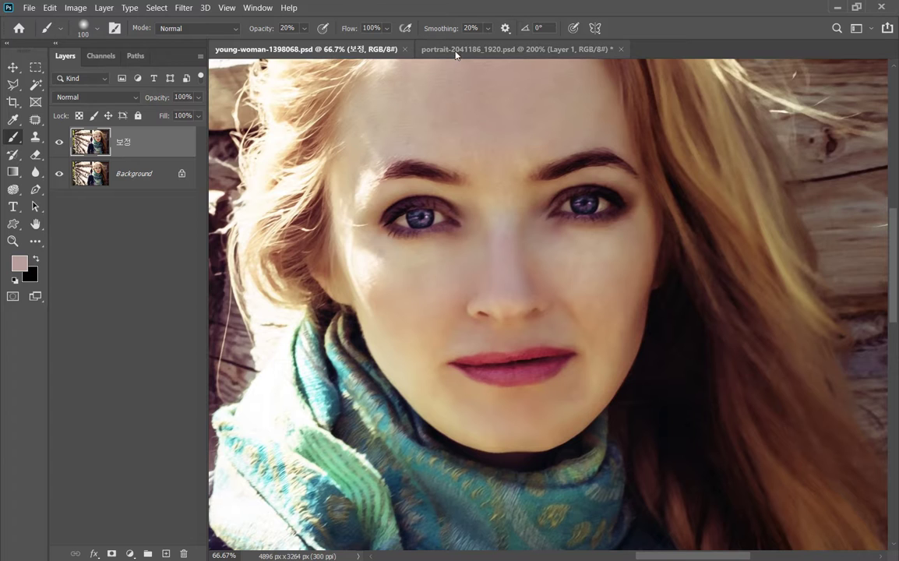
left_click(456, 52)
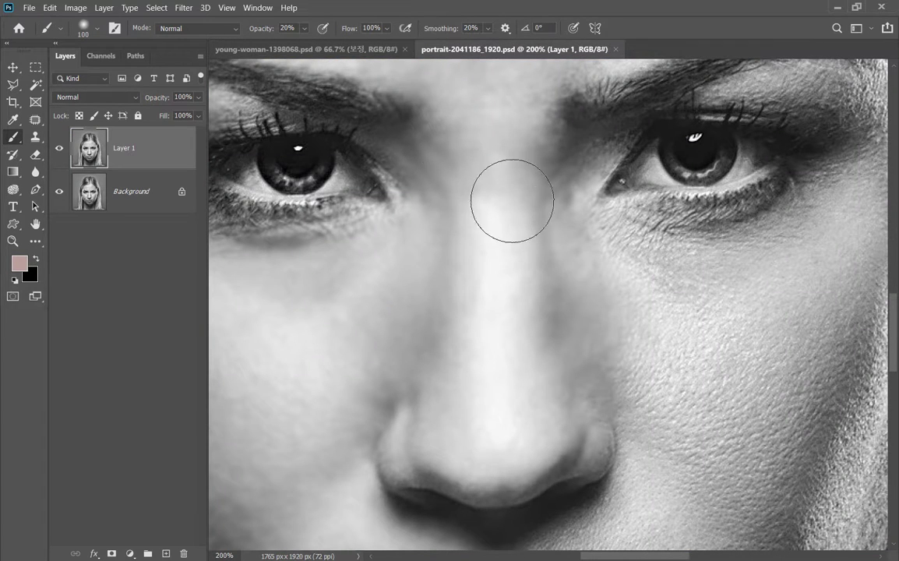
left_click(334, 52)
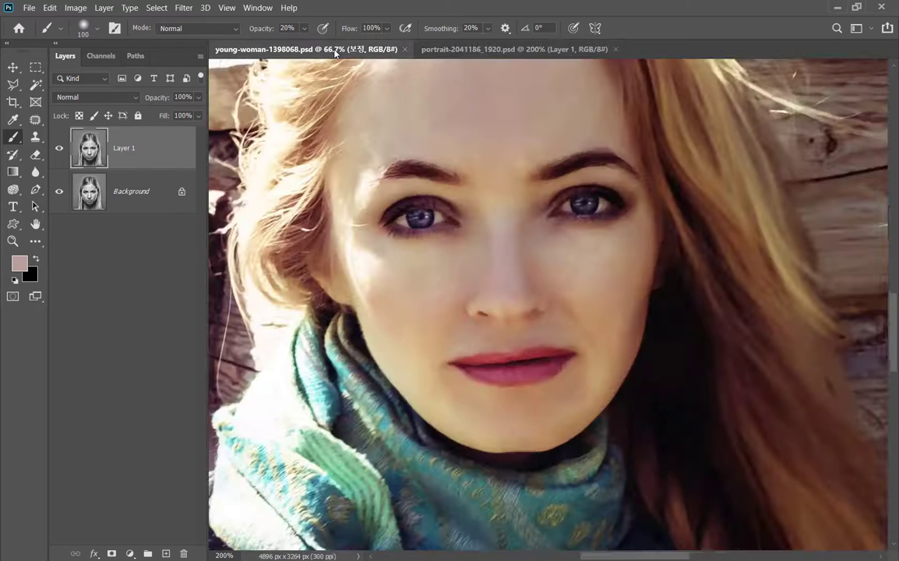
left_click(453, 53)
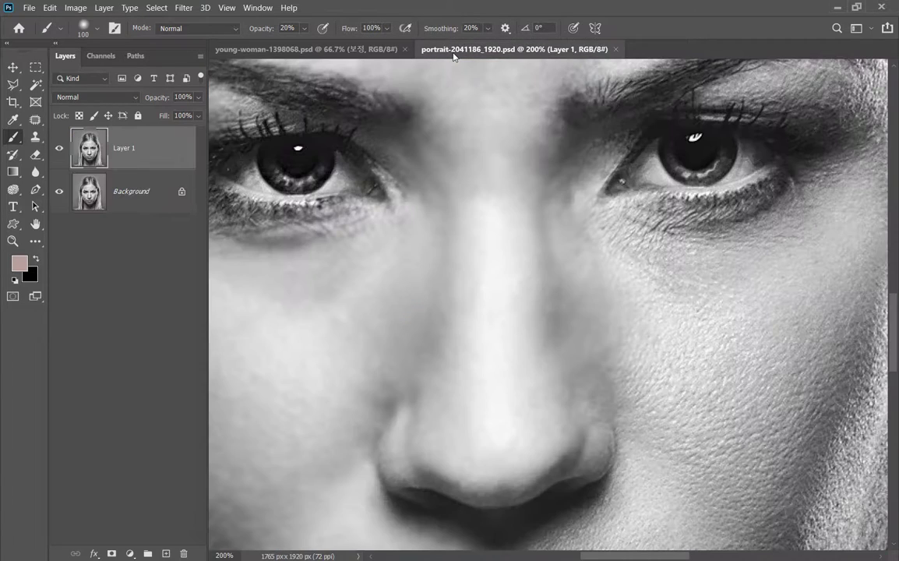
key("ctrl+minus")
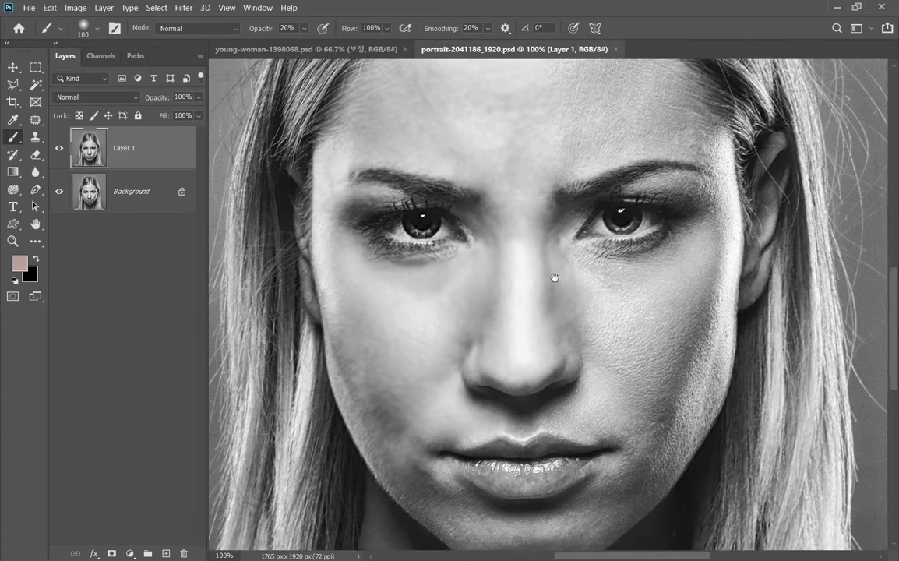
left_click_drag(552, 275, 533, 168)
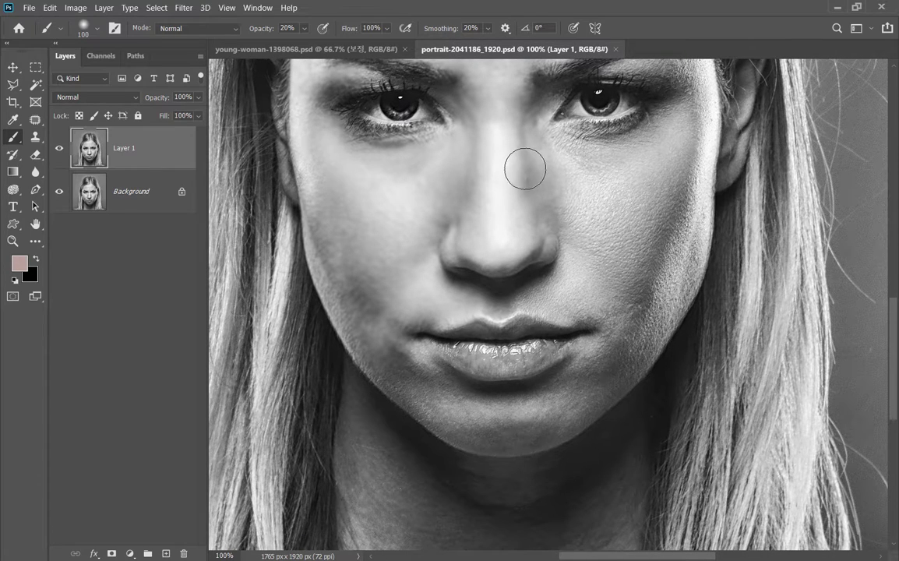
key("ctrl+plus")
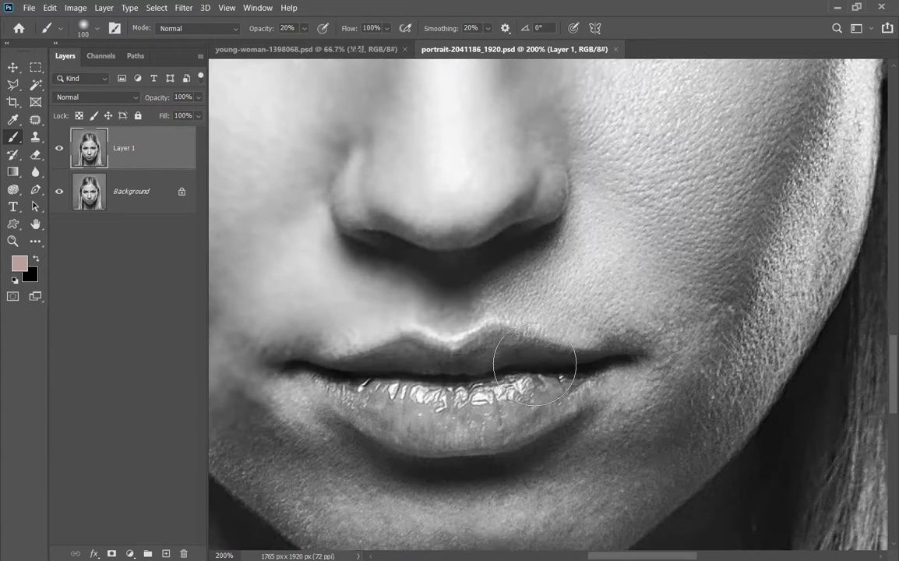
key("ctrl+minus")
key("ctrl+minus")
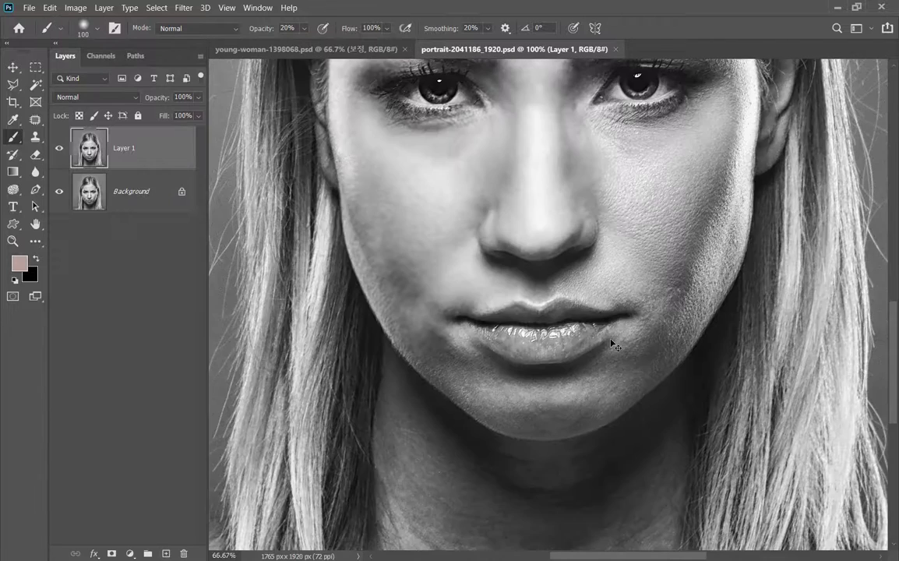
left_click_drag(612, 337, 487, 359)
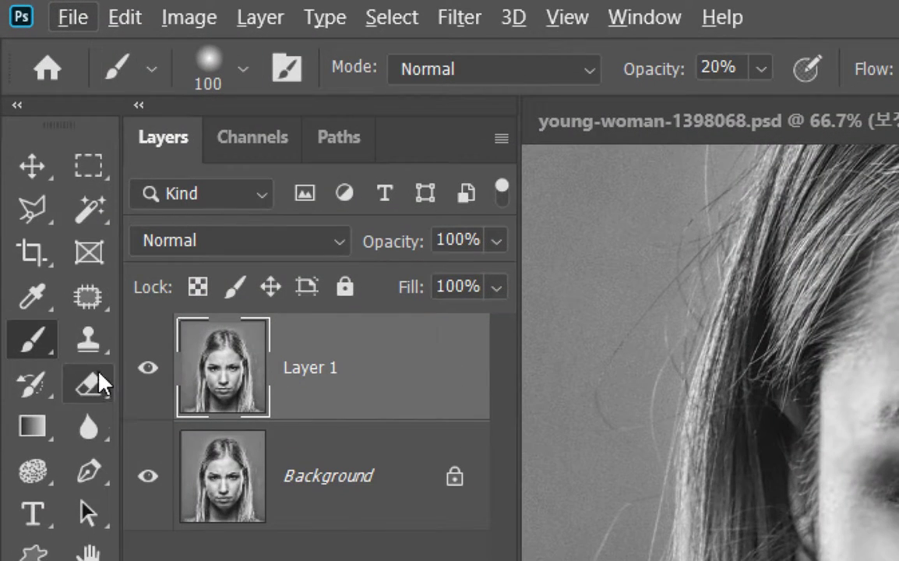
Review the tools grouped with the Blur Tool and the healing tools grouped with the Patch Tool.
left_click(98, 439)
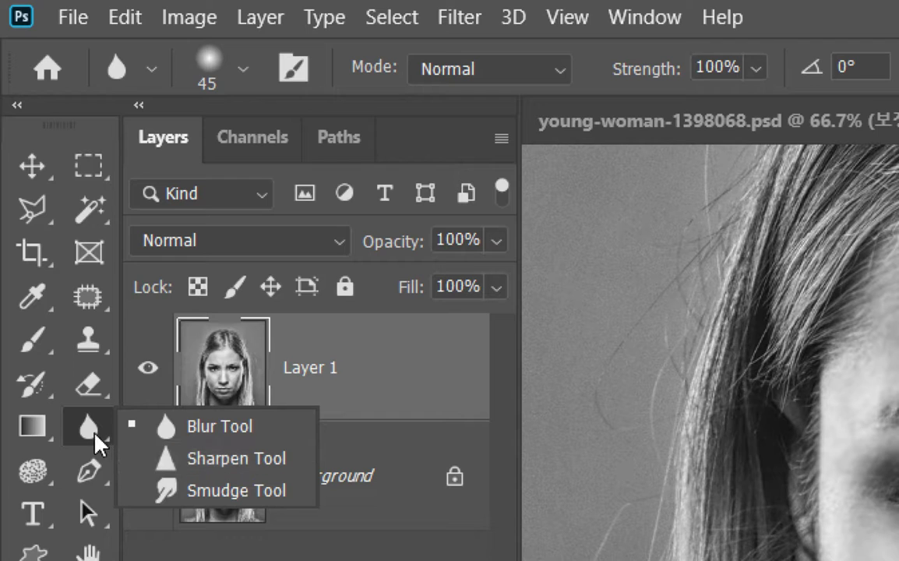
left_click(90, 299)
right_click(91, 299)
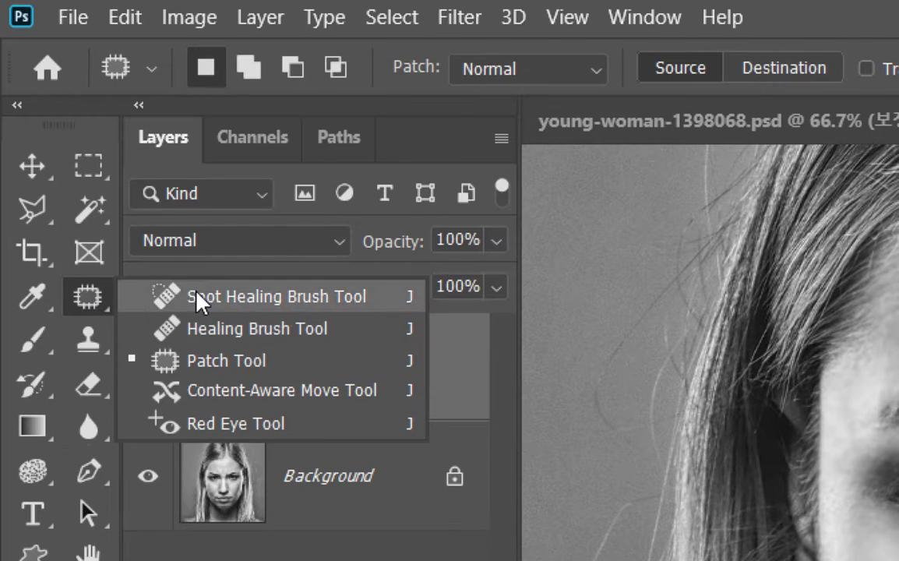
Switch to the Spot Healing Brush Tool and return to the Patch Tool.
left_click(299, 304)
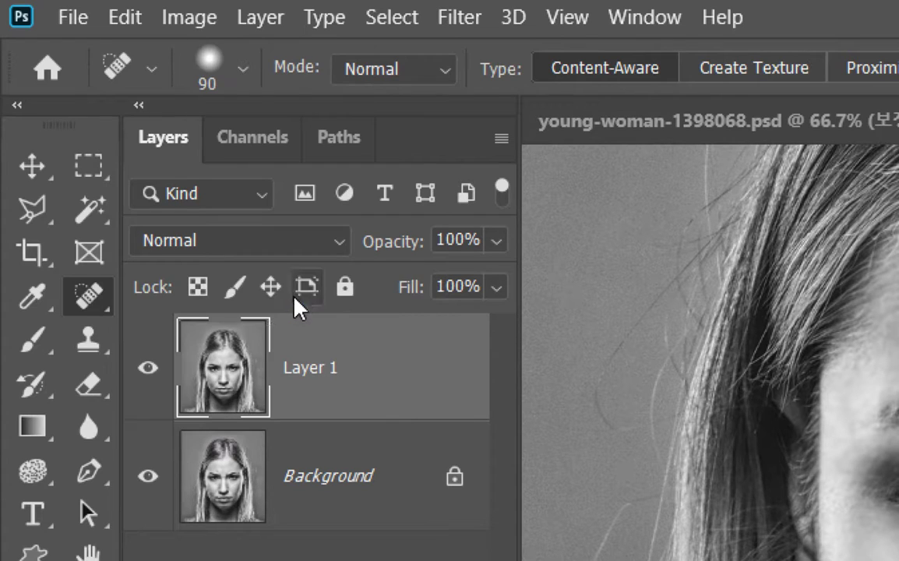
right_click(91, 297)
left_click(174, 361)
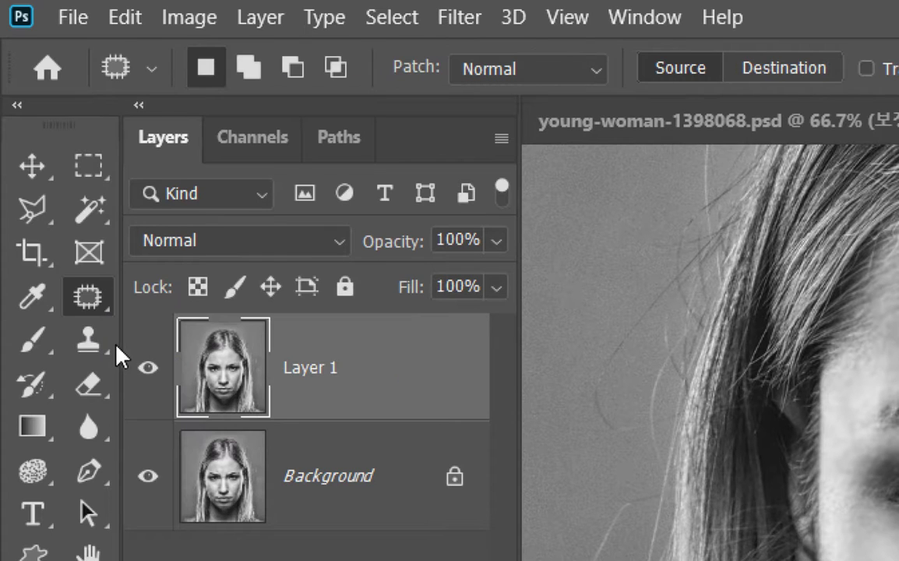
Choose the Smudge Tool from the Blur Tool group for use on Layer 1 of portrait-2041186_1920.psd.
left_click(91, 427)
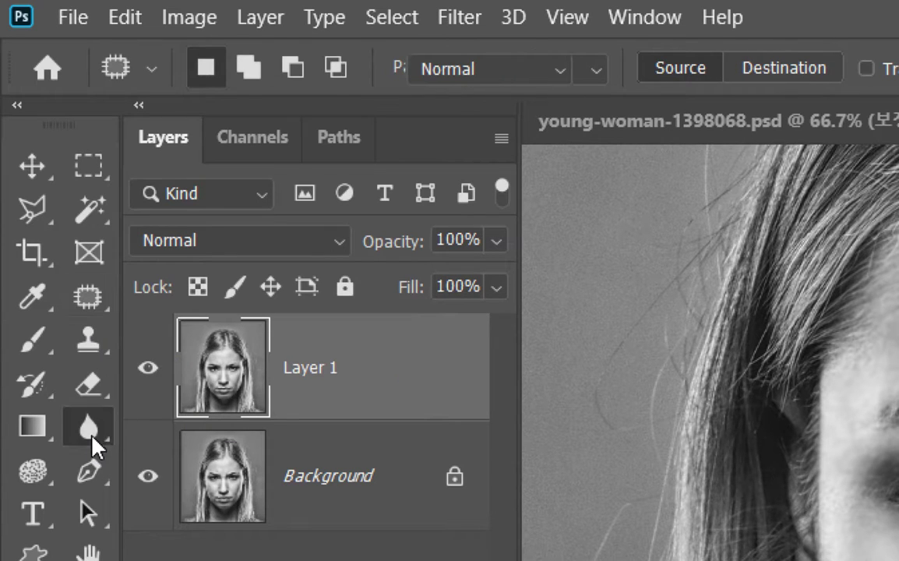
right_click(92, 430)
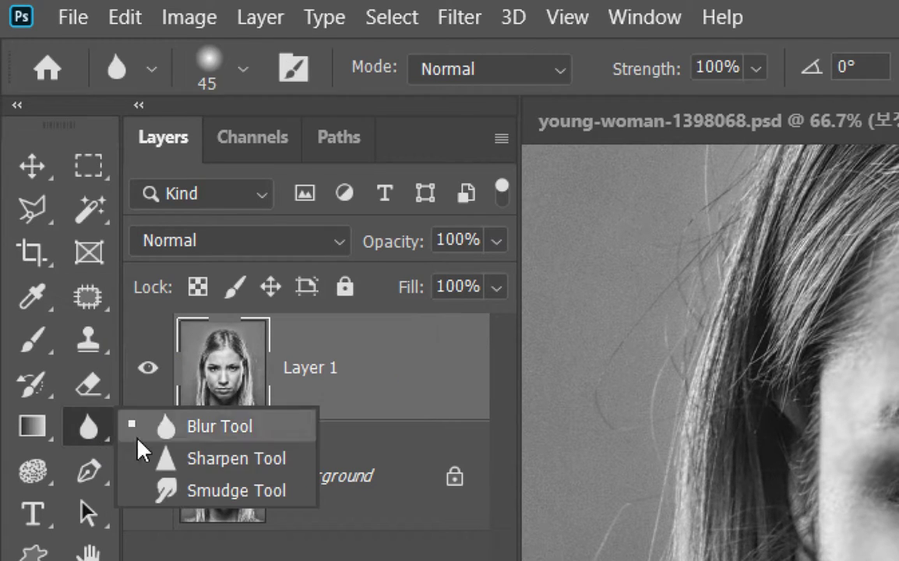
left_click(257, 498)
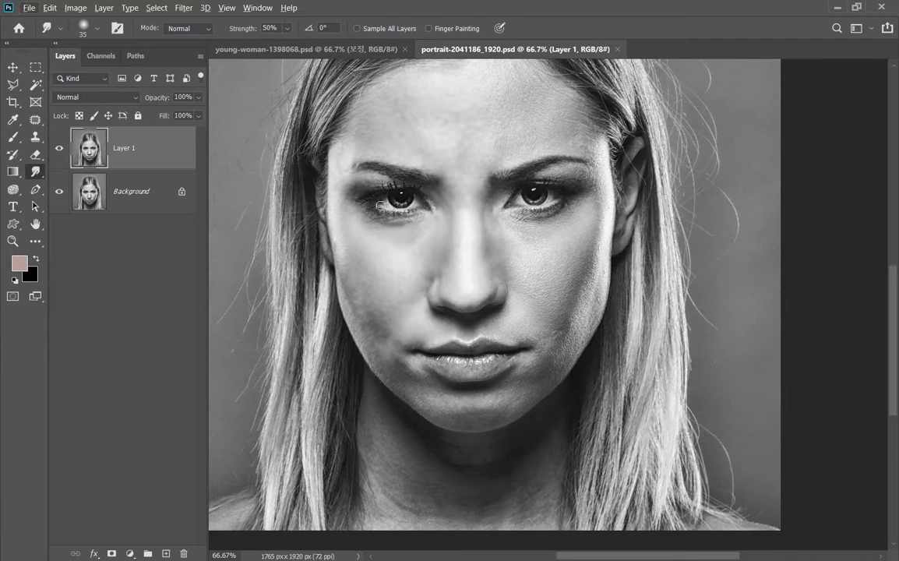
left_click_drag(380, 205, 528, 312)
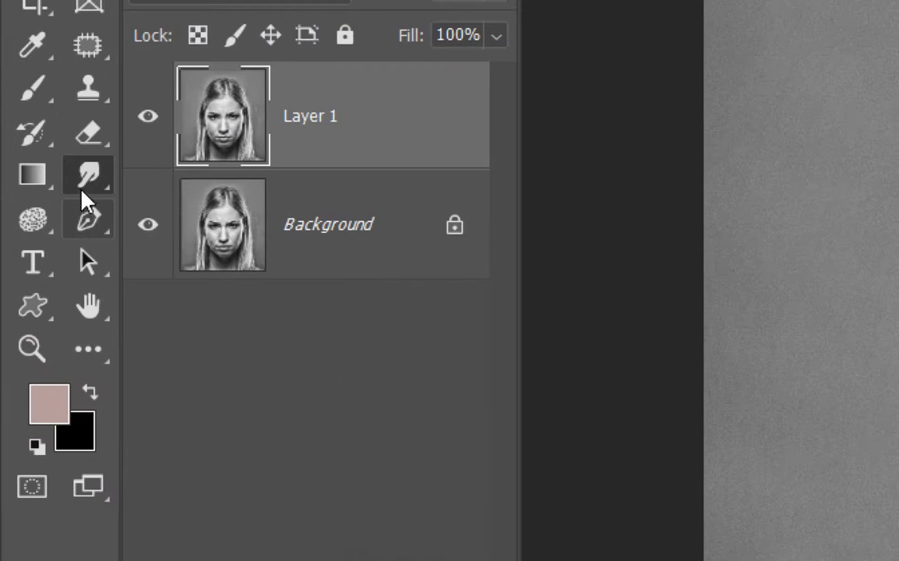
left_click(83, 176)
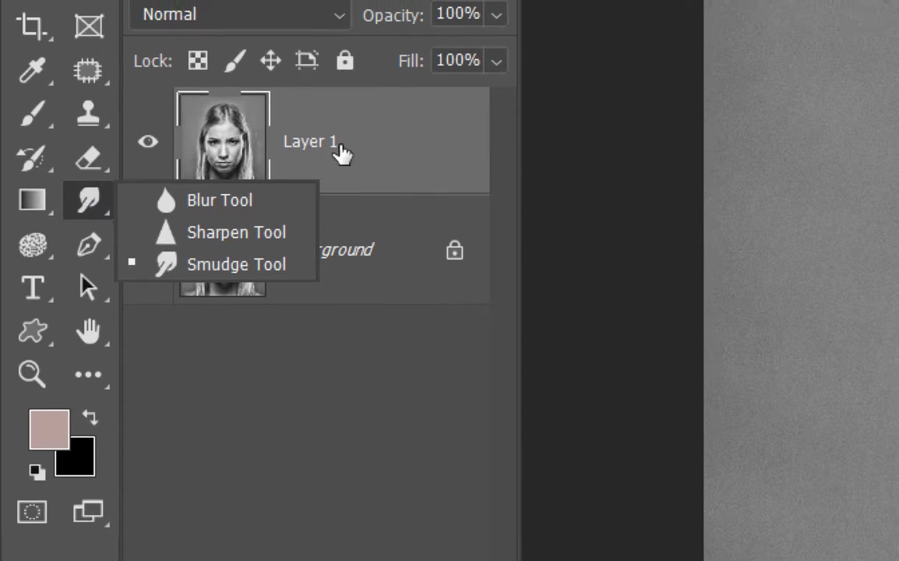
left_click(343, 127)
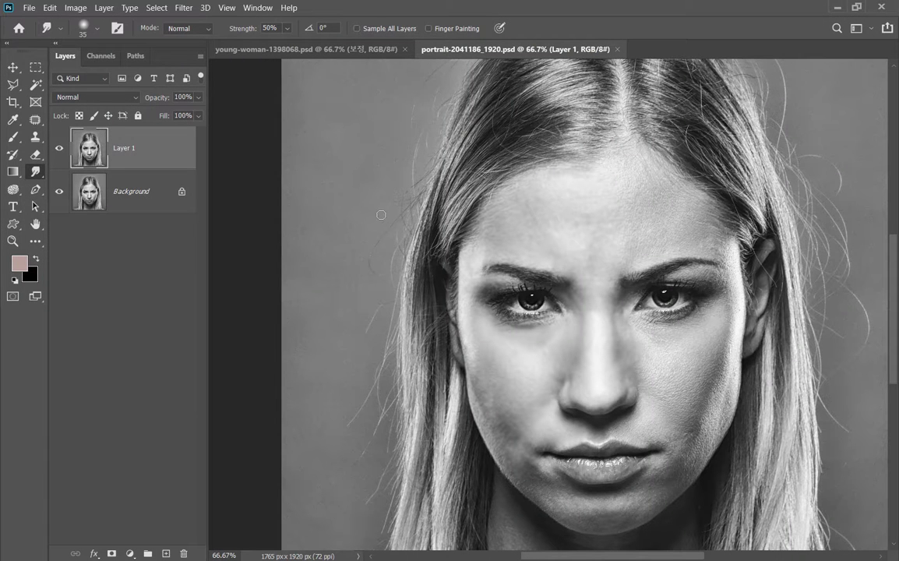
Try pushing the cheek and jaw edge inward on Layer 1 using the Smudge Tool at size 300 and 50% strength.
key("bracketright")
key("bracketright")
key("bracketright")
key("bracketright")
key("bracketright")
key("bracketright")
key("bracketright")
key("bracketright")
key("bracketright")
key("bracketright")
key("bracketright")
key("bracketright")
key("bracketright")
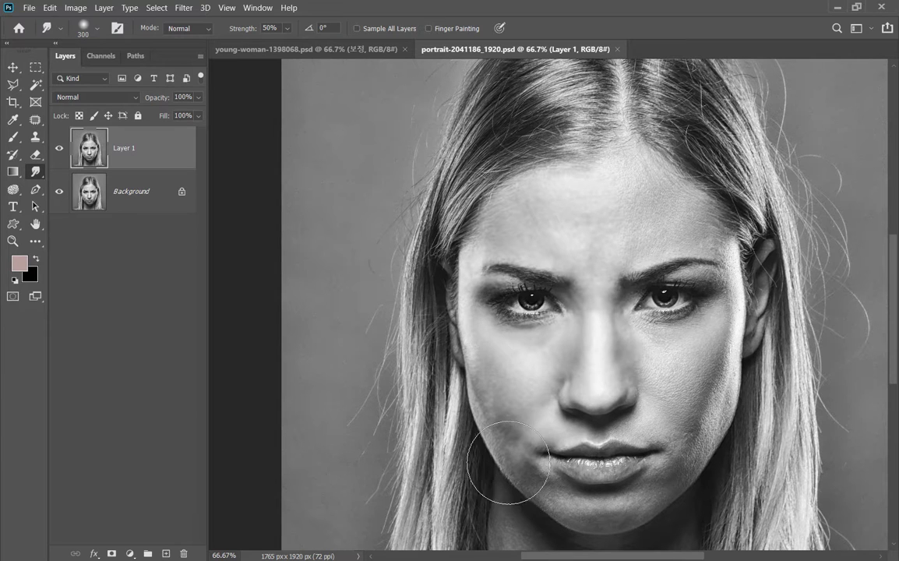
mouse_move(507, 463)
left_mouse_down()
mouse_move(451, 432)
mouse_move(474, 429)
mouse_move(425, 375)
mouse_move(468, 408)
mouse_move(427, 371)
mouse_move(477, 465)
mouse_move(464, 448)
mouse_move(487, 456)
mouse_move(526, 421)
mouse_move(547, 418)
left_mouse_up()
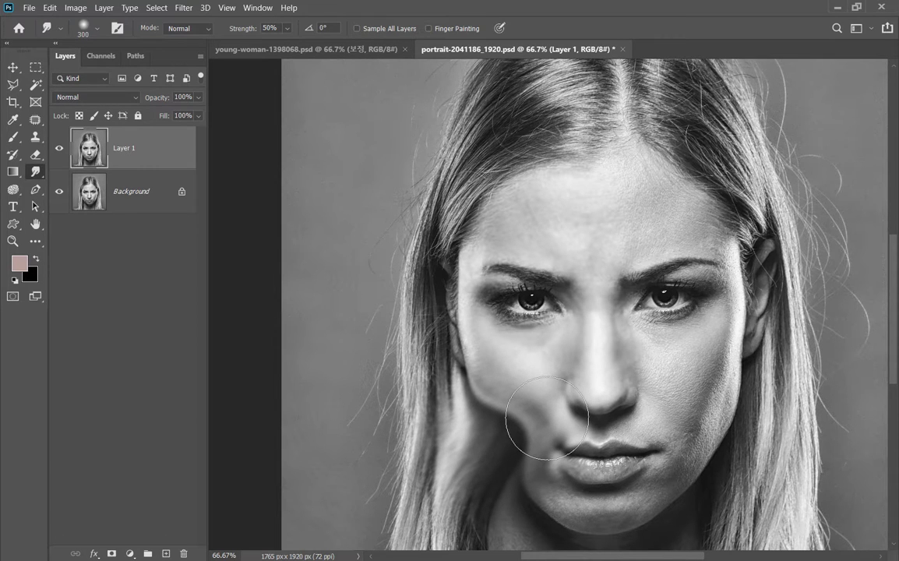
Undo the smudge strokes on the cheek, jaw and neighbouring hair.
key("ctrl+z")
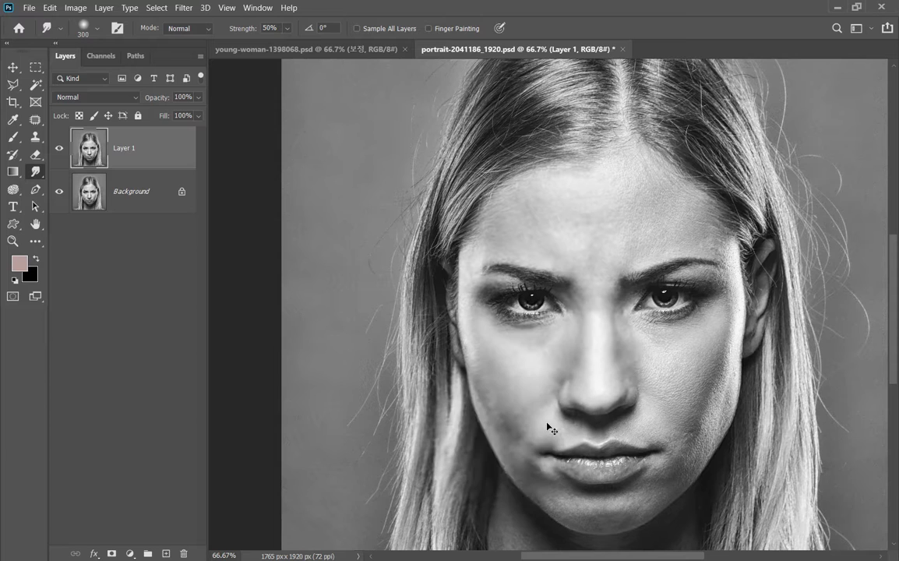
key("ctrl+z")
key("ctrl+z")
key("ctrl+z")
key("ctrl+z")
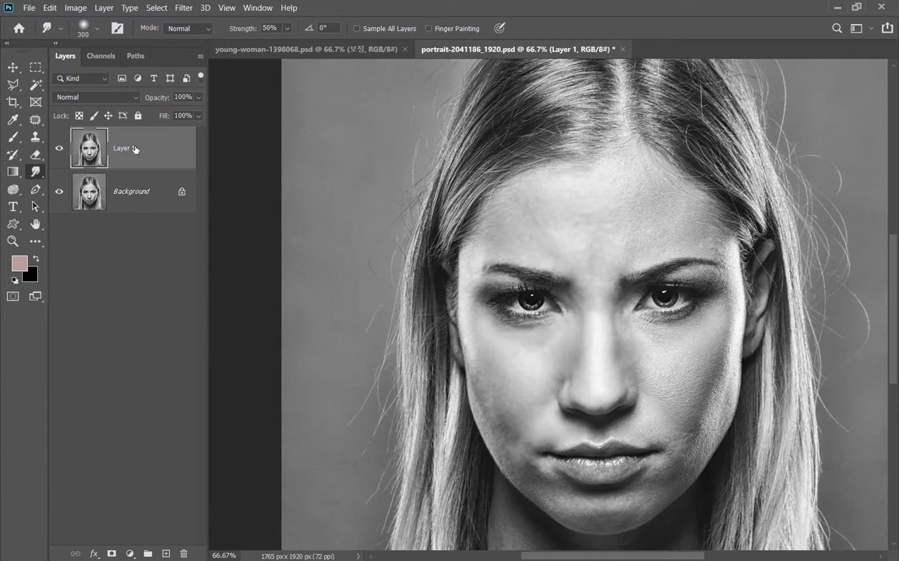
Open the Liquify filter on Layer 1 and show the face at 66.7% in its preview.
key("alt")
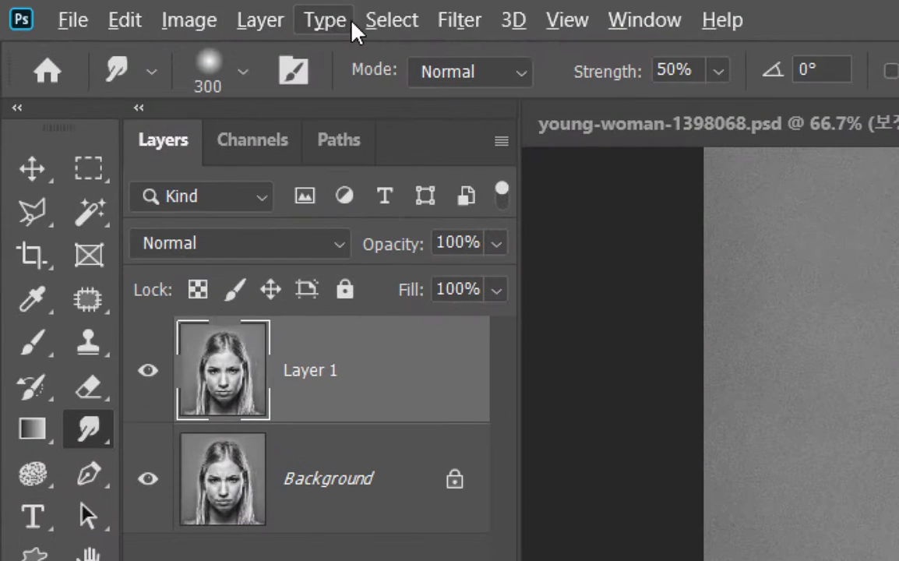
left_click(461, 22)
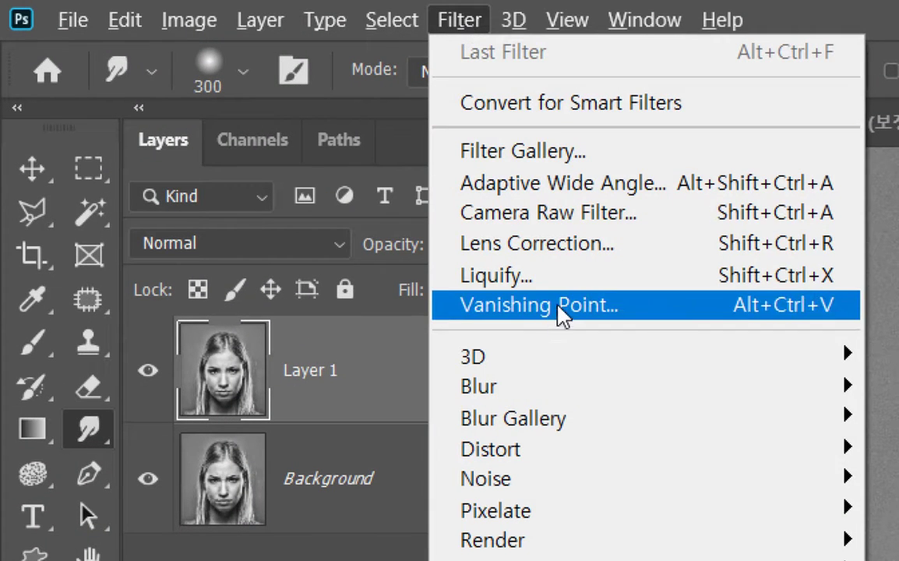
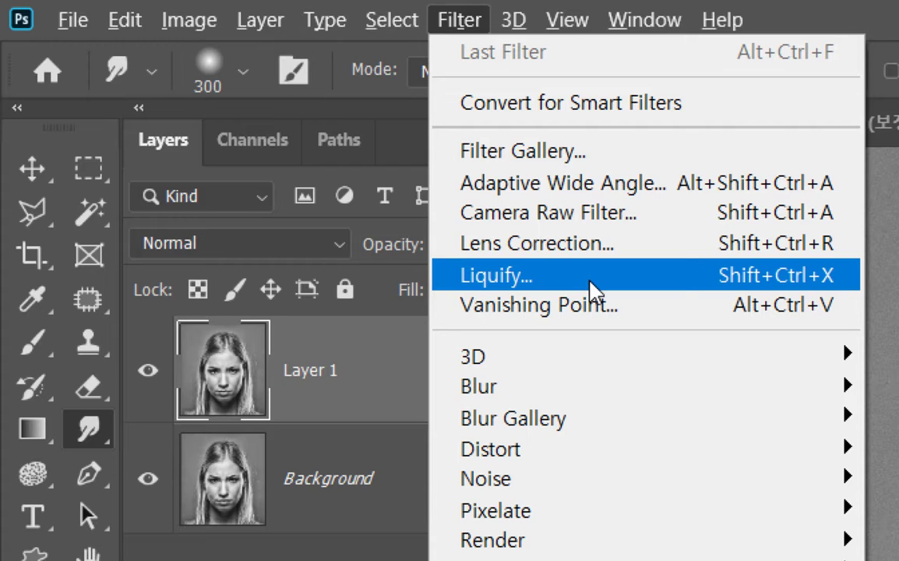
left_click(594, 293)
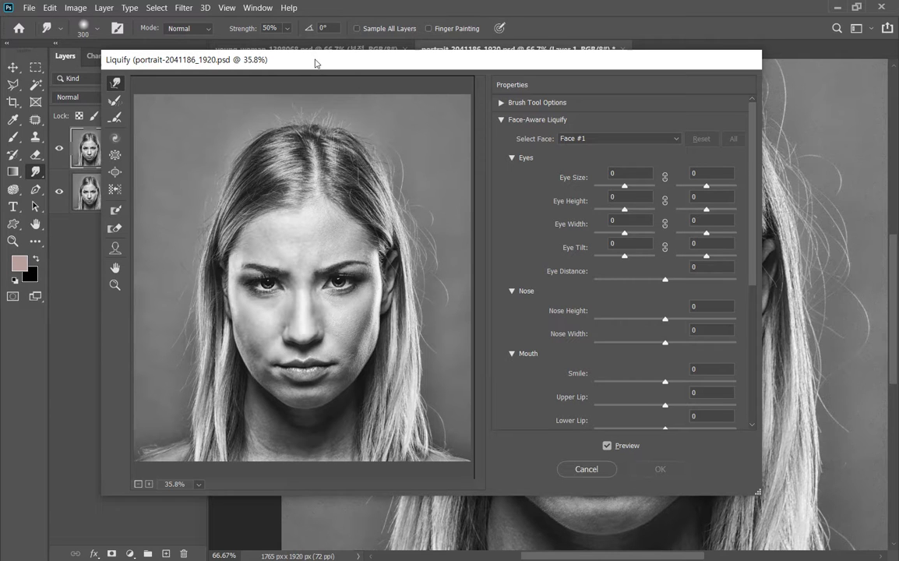
left_click_drag(315, 63, 290, 54)
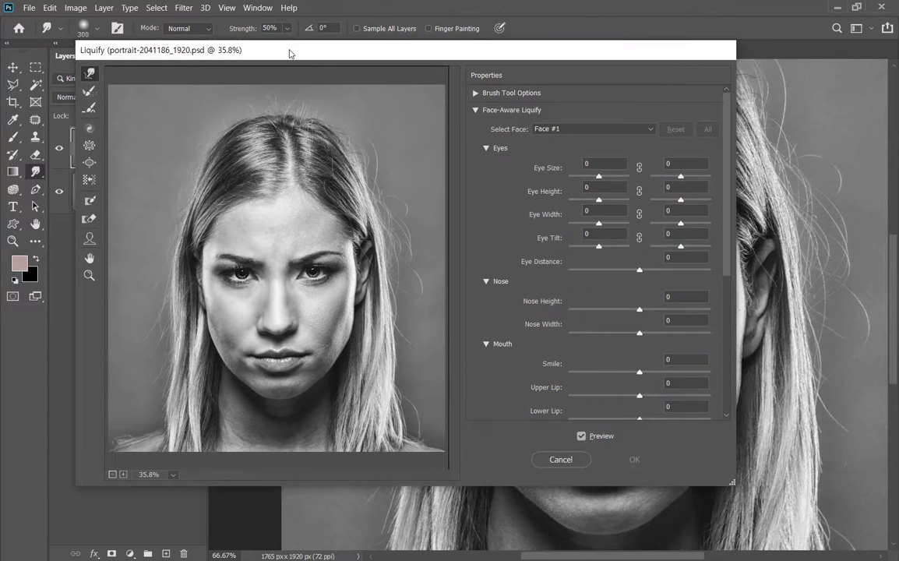
left_click(210, 278)
left_click(210, 278)
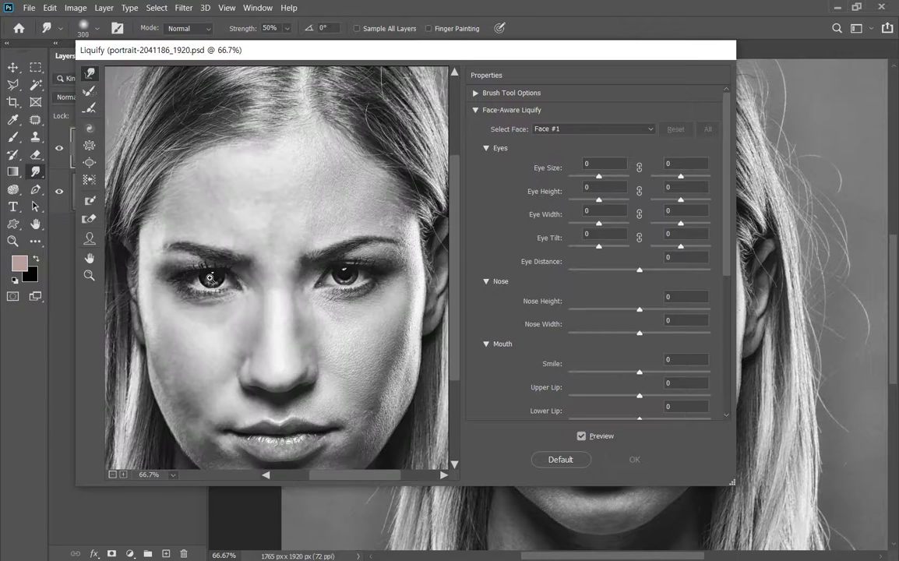
left_click(209, 278, "alt")
left_click(209, 278, "alt")
left_click(210, 278)
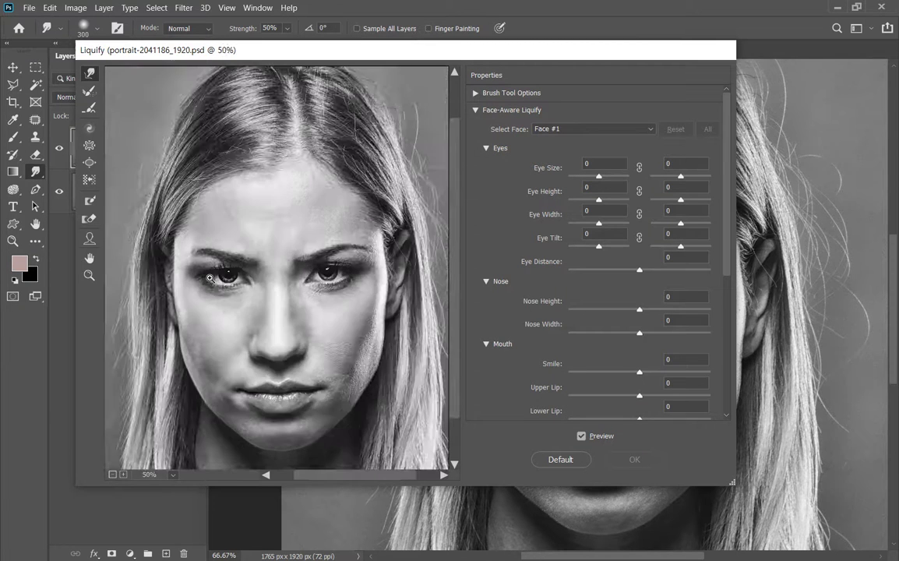
left_click(210, 279)
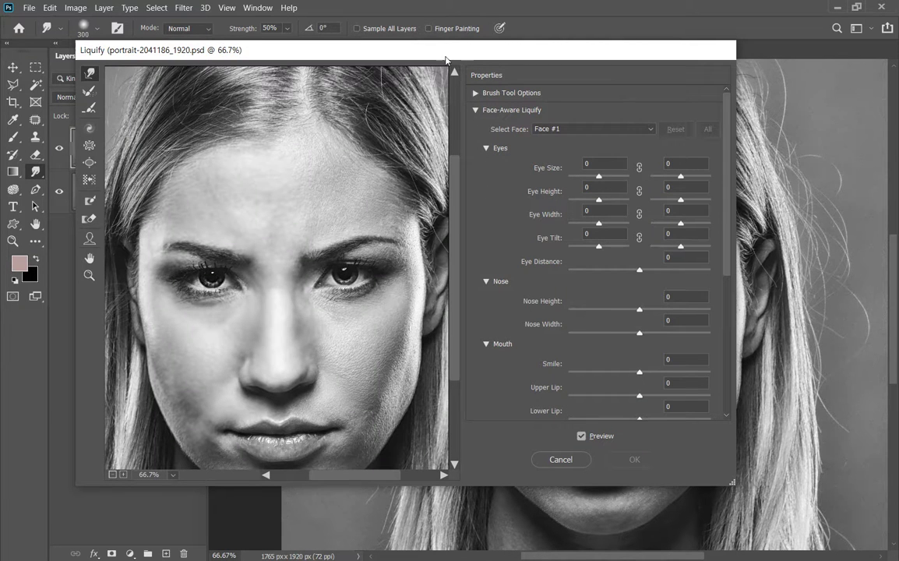
Enlarge the Liquify window and center the whole face in its preview.
left_click_drag(445, 59, 403, 23)
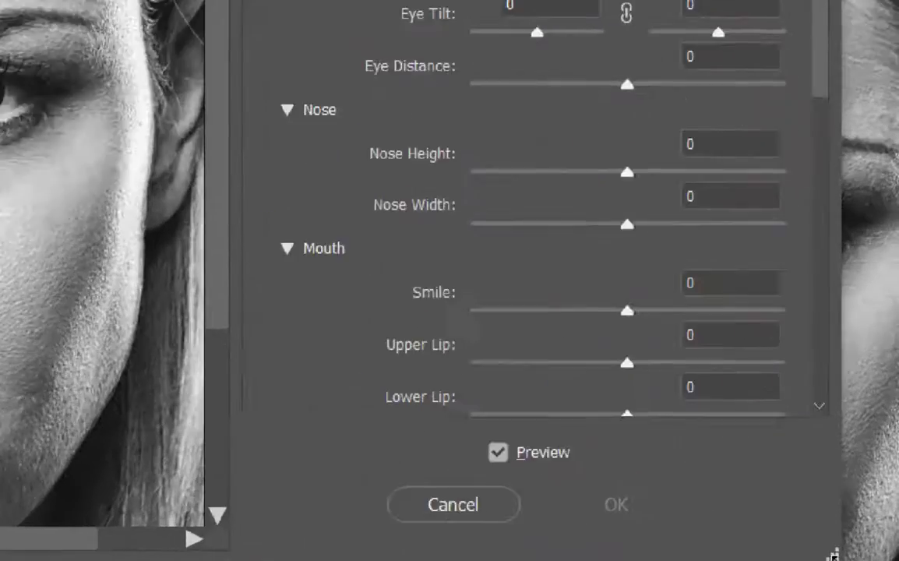
key("alt")
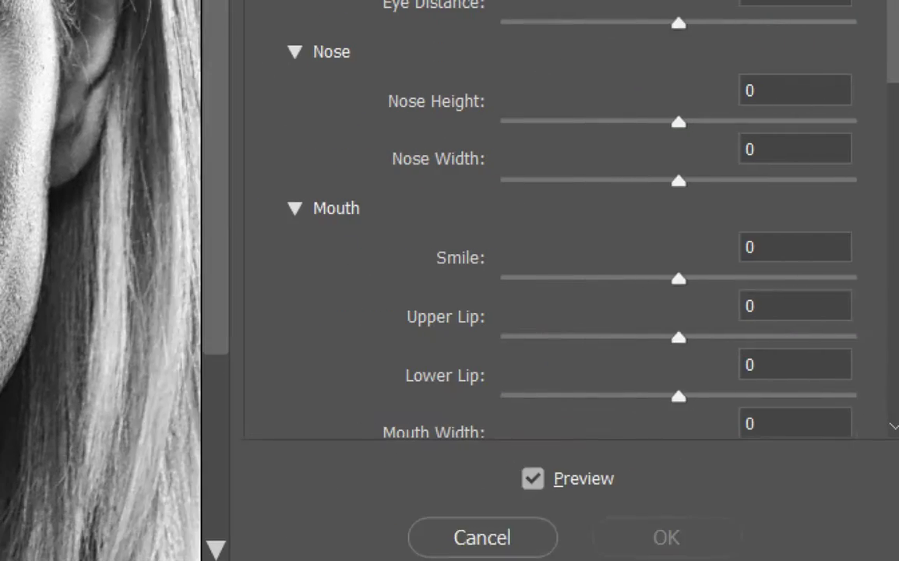
key("alt")
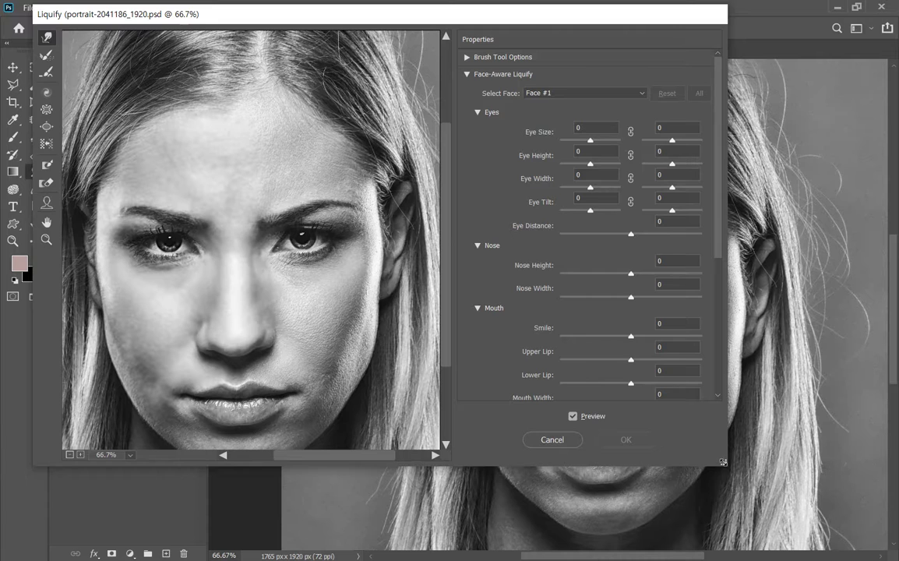
mouse_move(723, 462)
left_mouse_down()
mouse_move(769, 498)
mouse_move(847, 537)
left_mouse_up()
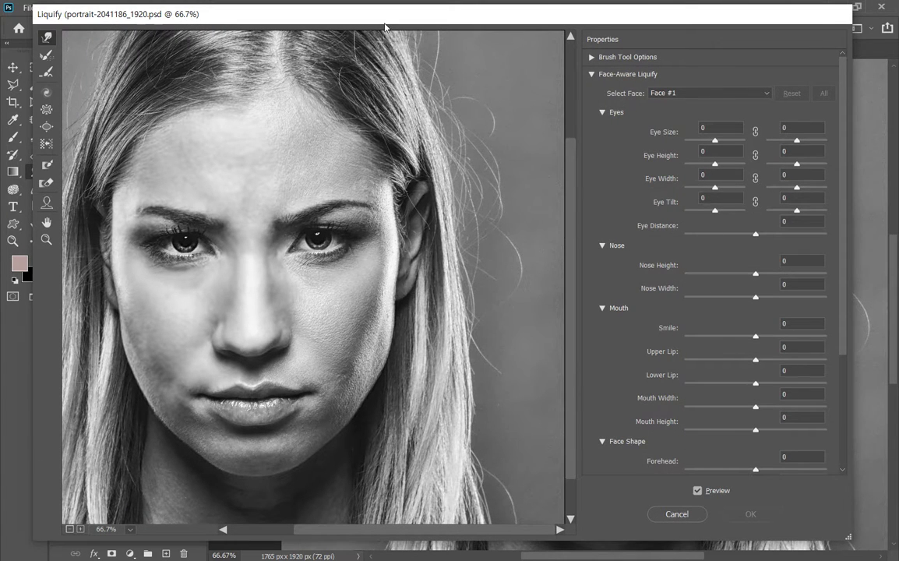
left_click_drag(385, 26, 373, 34)
left_click_drag(280, 313, 357, 312)
mouse_move(243, 310)
left_mouse_down()
mouse_move(251, 276)
mouse_move(224, 311)
mouse_move(247, 303)
left_mouse_up()
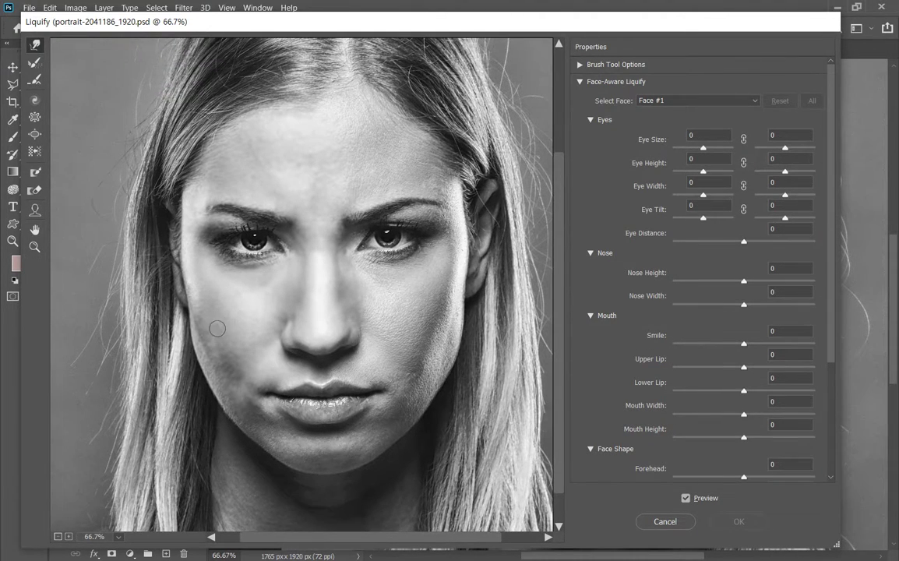
Slim the cheek and jaw outline beside the darker cheek using a larger Forward Warp brush in Liquify.
key("bracketright")
key("bracketright")
key("bracketright")
key("bracketright")
key("bracketright")
left_click_drag(178, 327, 194, 337)
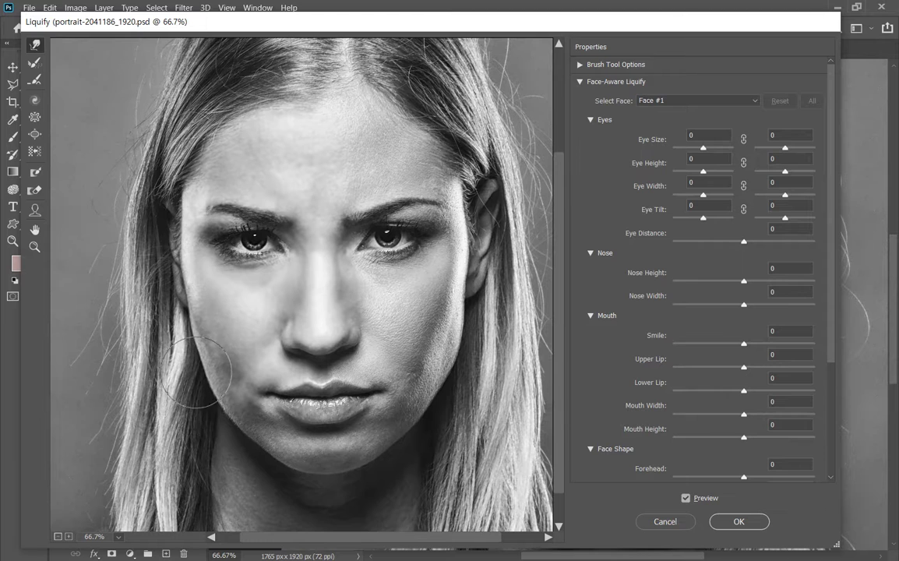
mouse_move(199, 394)
left_mouse_down()
mouse_move(212, 400)
mouse_move(201, 307)
mouse_move(174, 290)
mouse_move(210, 411)
mouse_move(190, 375)
left_mouse_up()
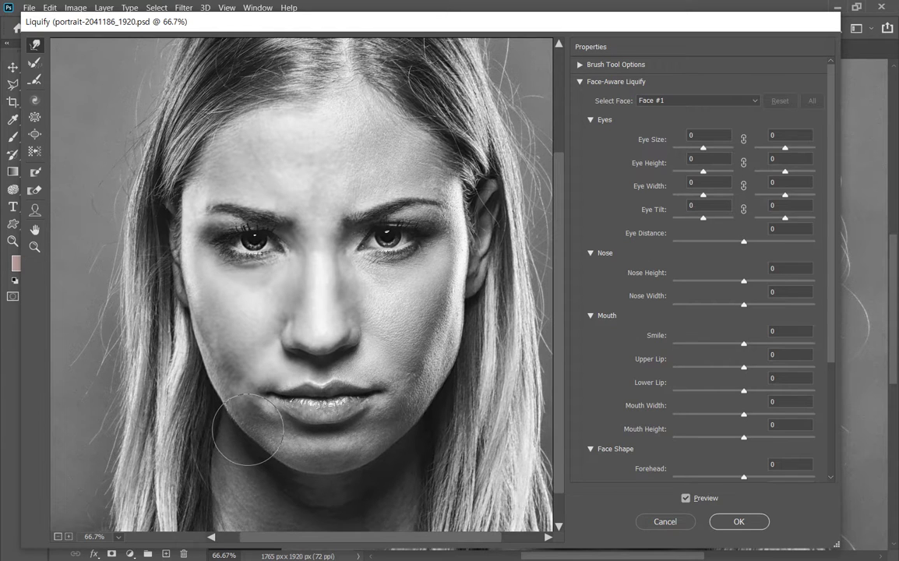
mouse_move(212, 386)
left_mouse_down()
mouse_move(235, 440)
mouse_move(228, 428)
mouse_move(235, 431)
left_mouse_up()
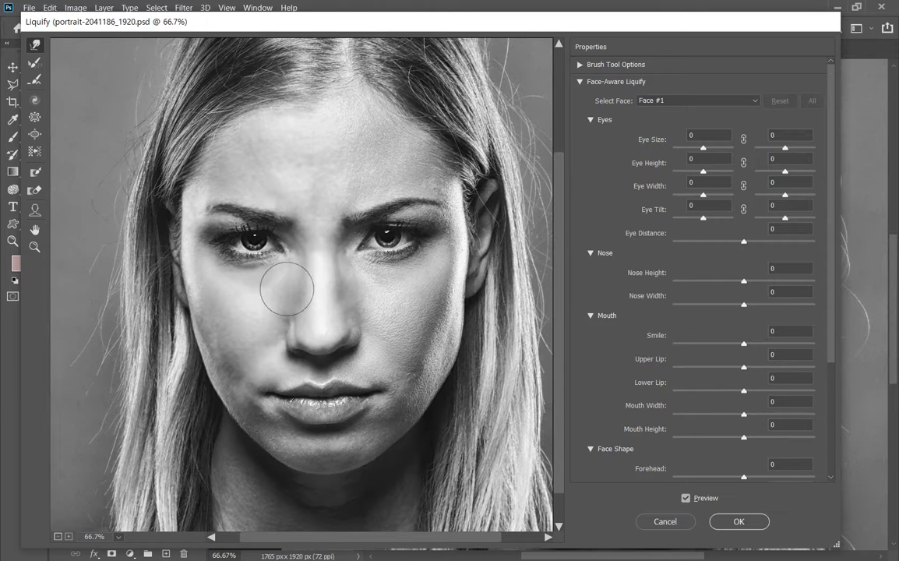
Try warping the eyebrow sharply upward into the forehead at 100% zoom and undo the distortion.
key("ctrl+plus")
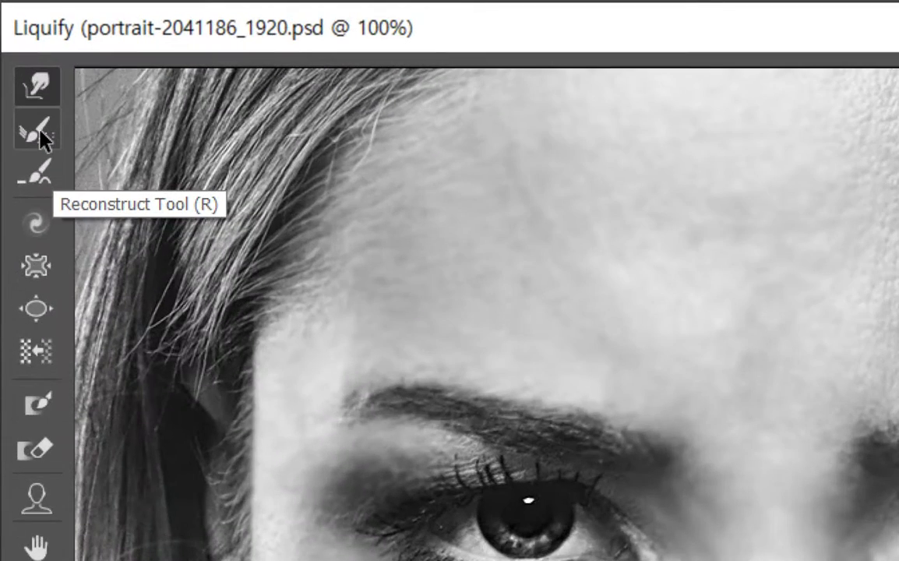
left_click_drag(475, 428, 535, 228)
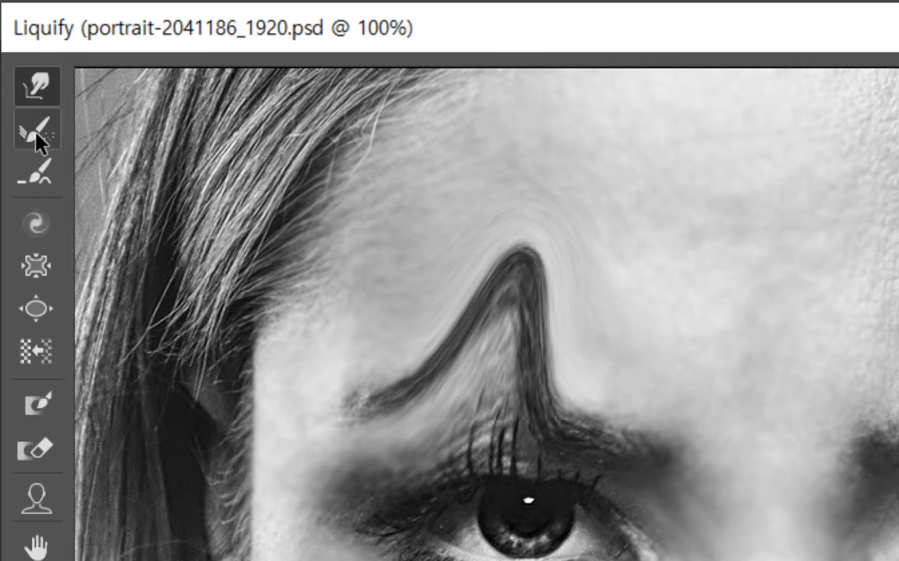
key("ctrl+z")
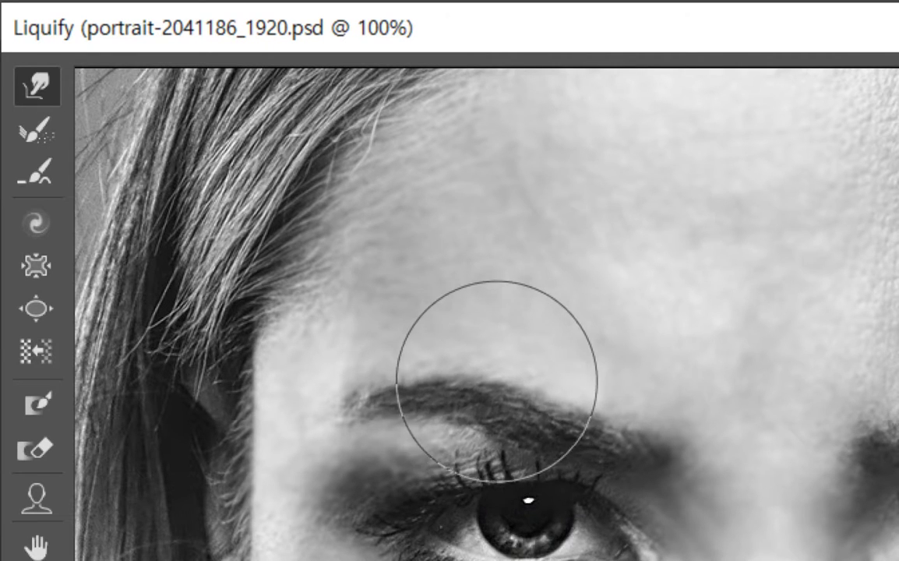
Warp the middle of the eyebrow upward, then restore its original shape with the Reconstruct Tool.
left_click_drag(497, 382, 512, 337)
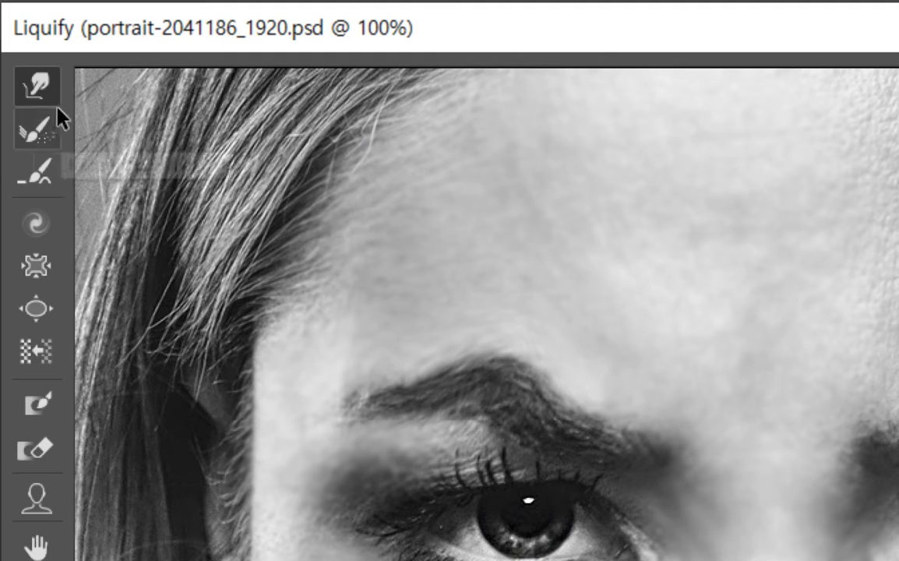
left_click(28, 133)
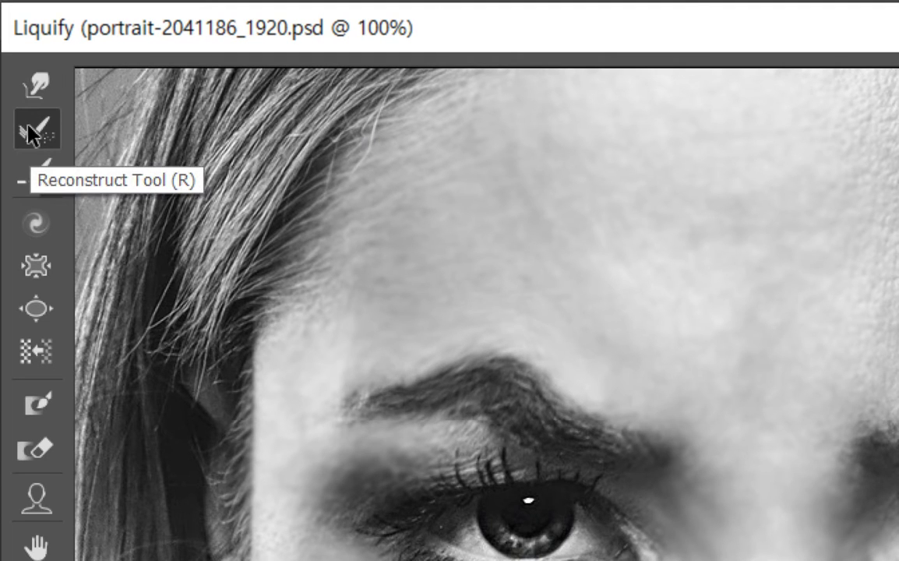
mouse_move(466, 356)
left_mouse_down()
mouse_move(490, 381)
mouse_move(552, 387)
mouse_move(490, 368)
mouse_move(420, 370)
mouse_move(546, 380)
mouse_move(564, 424)
left_mouse_up()
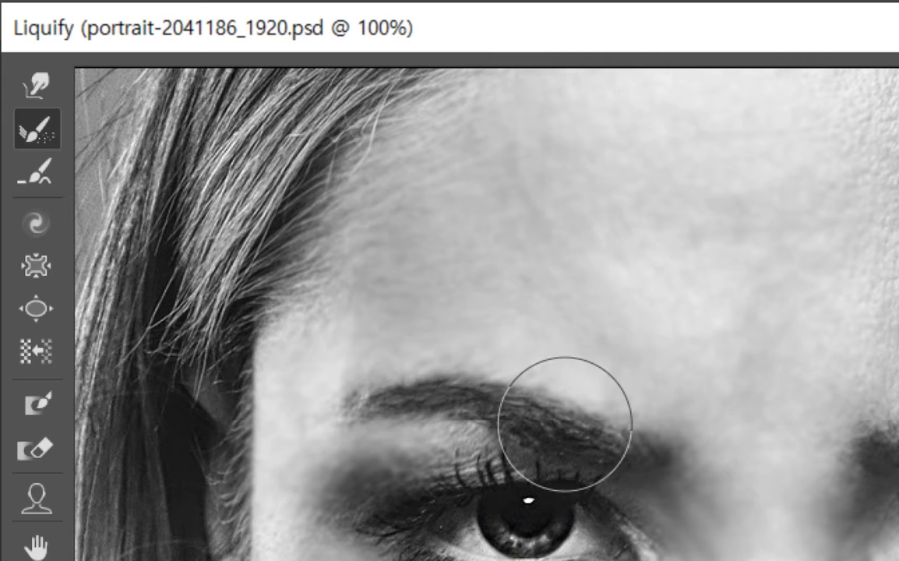
key("space")
left_click_drag(498, 438, 518, 236)
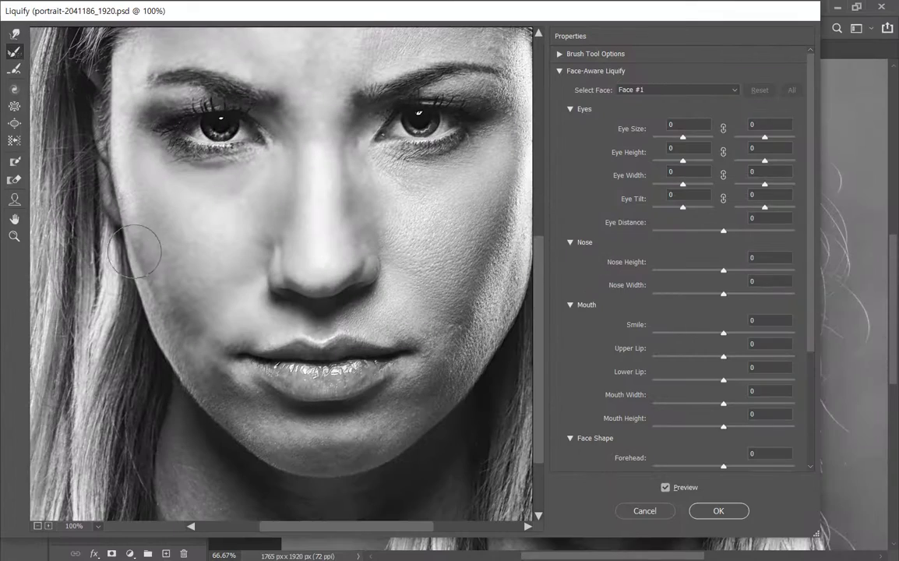
key("bracketright")
key("bracketright")
key("bracketright")
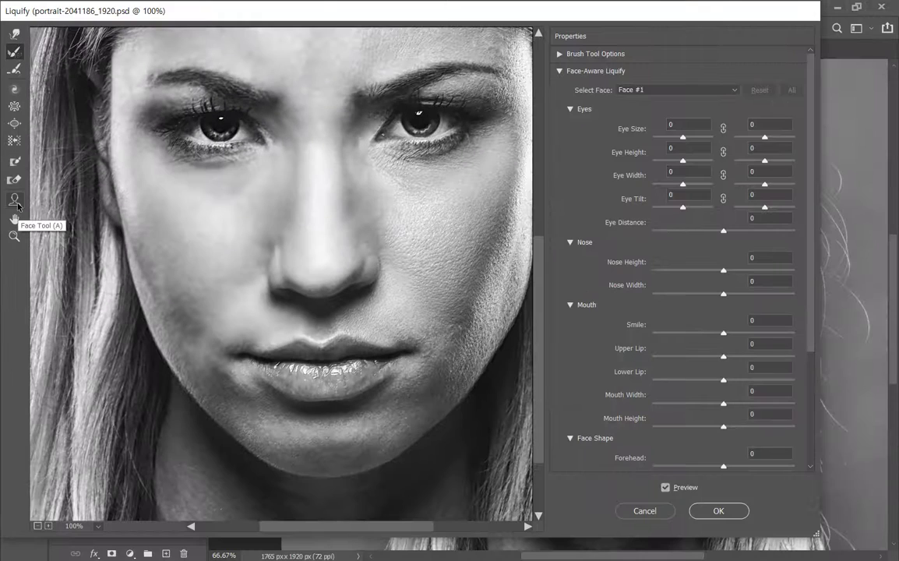
Reshape the mouth with the Face Tool to Smile 96, Upper Lip 81 and Lower Lip -44.
left_click(15, 200)
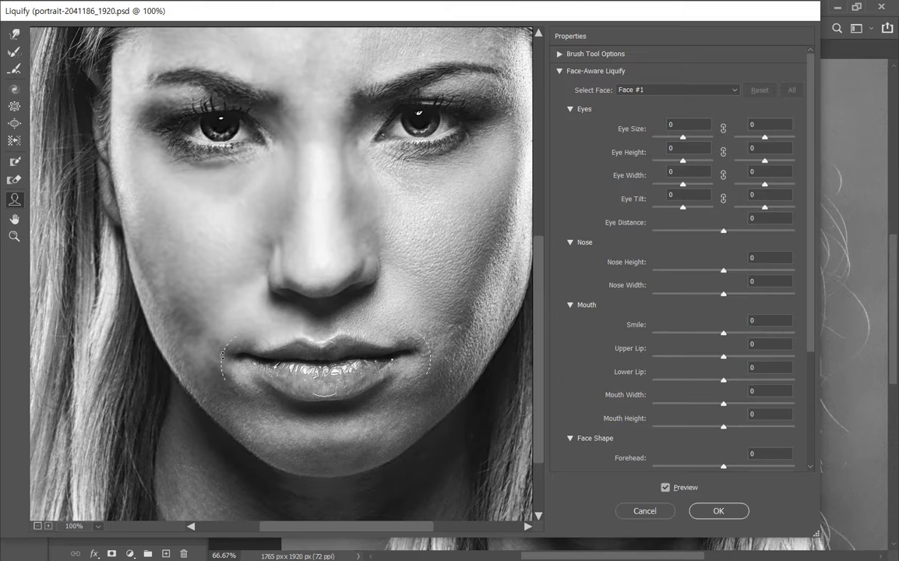
left_click_drag(222, 355, 212, 322)
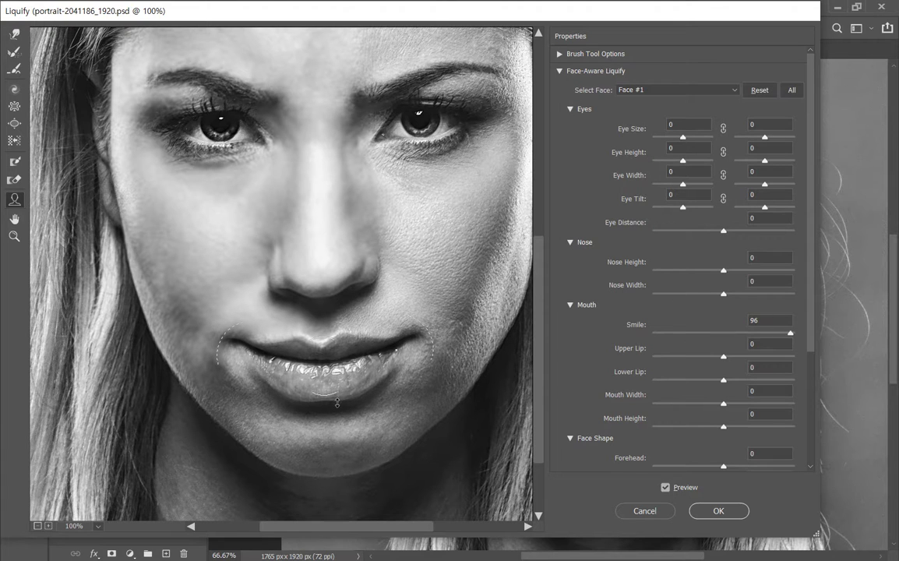
left_click_drag(331, 399, 330, 413)
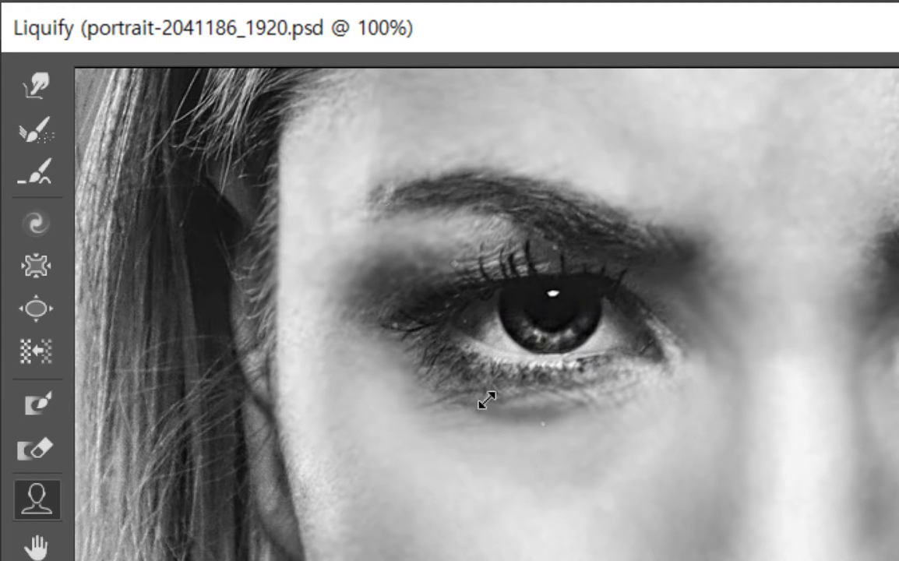
Reshape the image-left eye to size -48, height 100, width 57 and tilt 8, and the nose to height 70 and width -73.
mouse_move(363, 238)
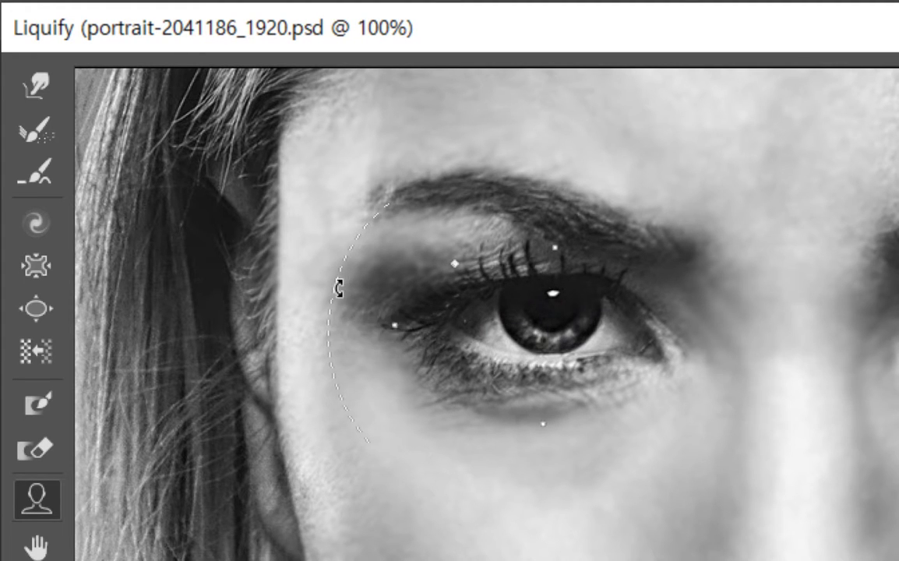
mouse_move(363, 324)
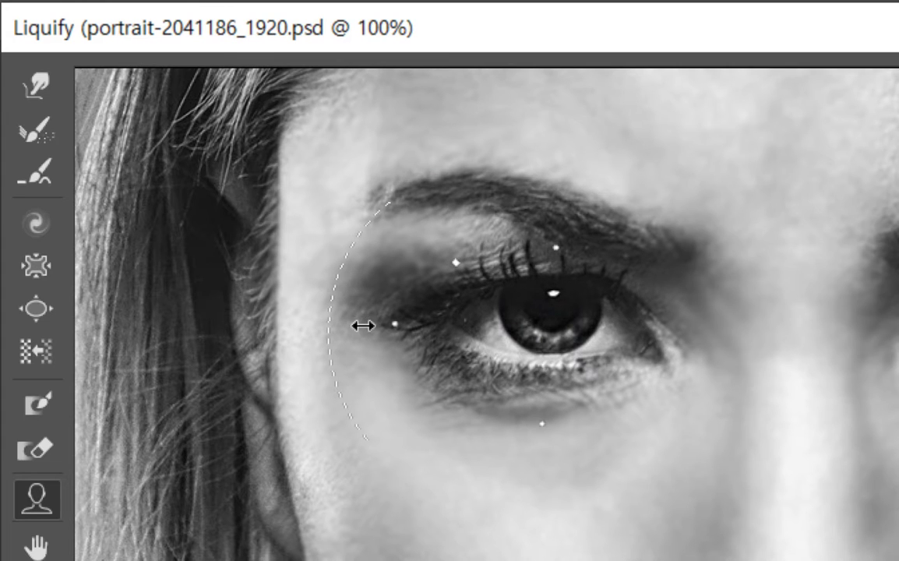
left_click_drag(390, 325, 353, 321)
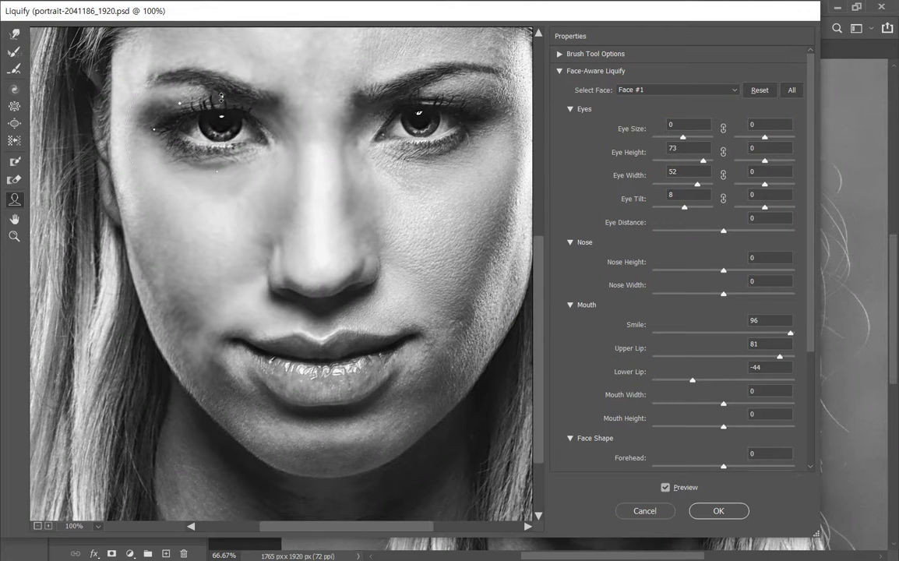
left_click_drag(222, 88, 223, 103)
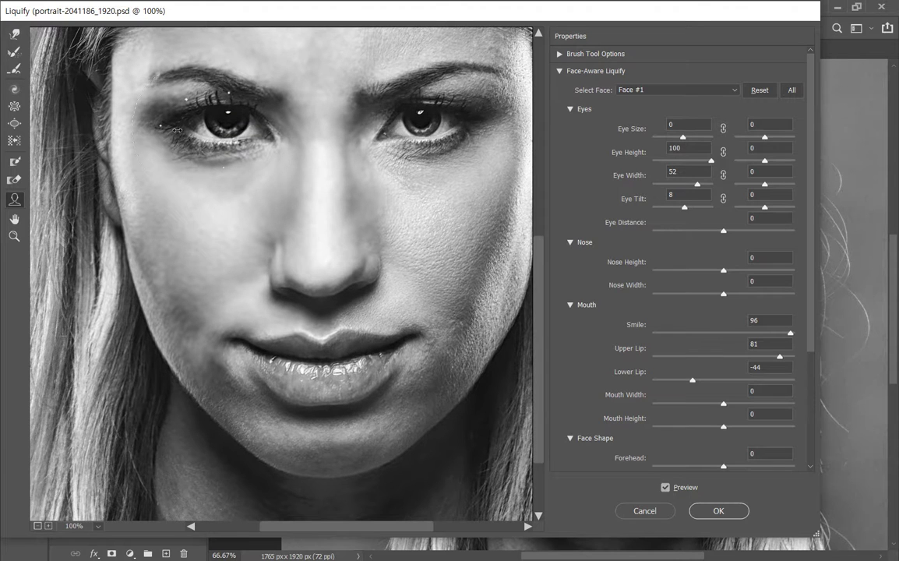
left_click_drag(160, 114, 174, 113)
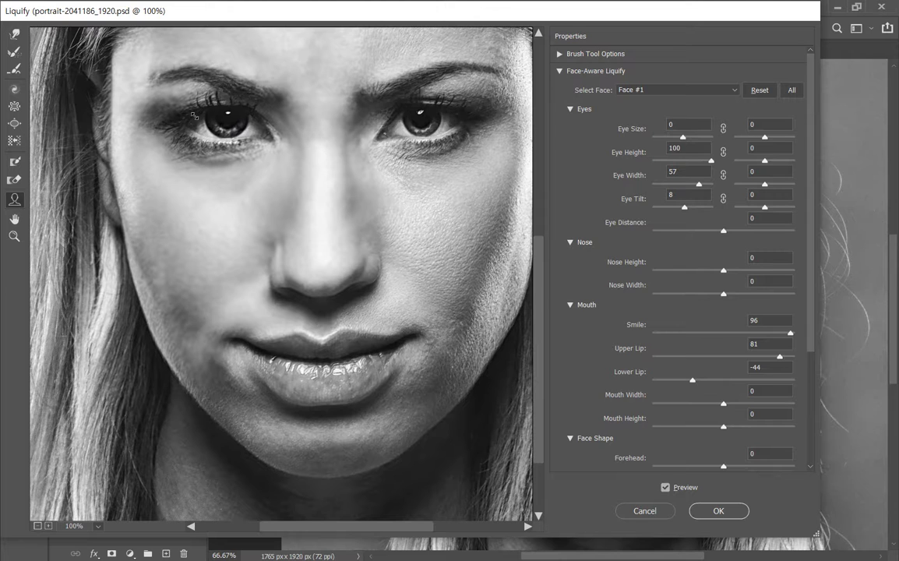
left_click_drag(194, 116, 204, 123)
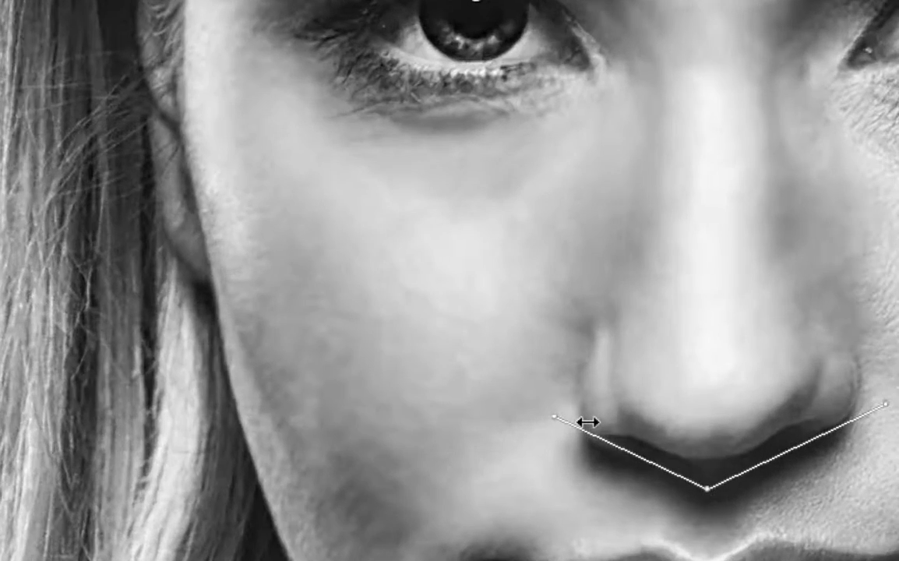
left_click_drag(561, 415, 621, 419)
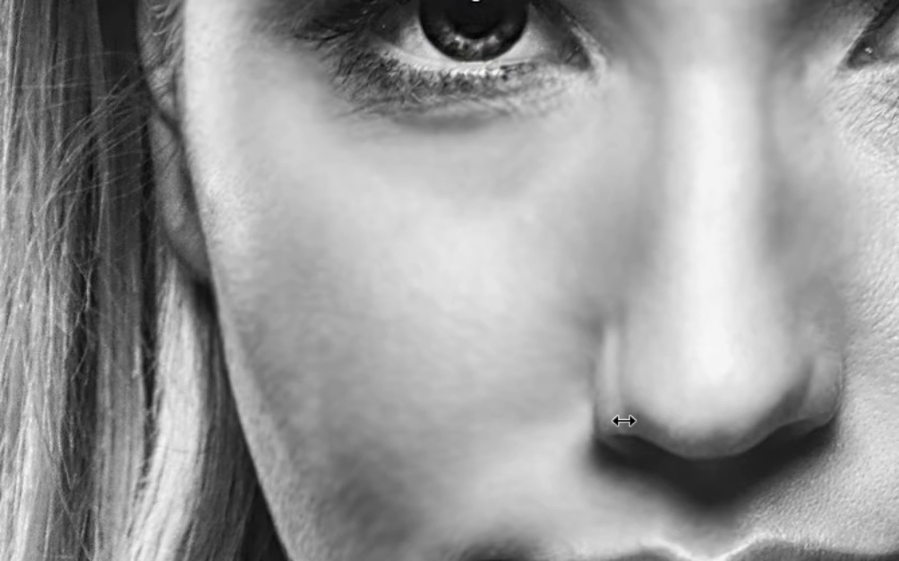
mouse_move(711, 489)
left_mouse_down()
mouse_move(721, 420)
mouse_move(707, 526)
mouse_move(708, 434)
left_mouse_up()
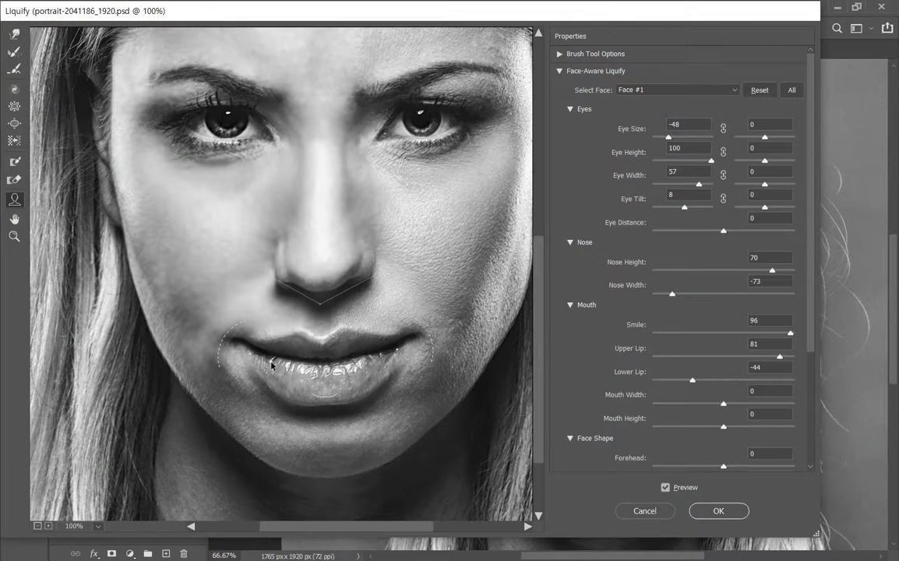
Narrow the jawline and the overall face width with the Face Tool, and apply the Liquify changes.
mouse_move(193, 398)
mouse_move(193, 401)
left_mouse_down()
mouse_move(224, 394)
mouse_move(209, 398)
left_mouse_up()
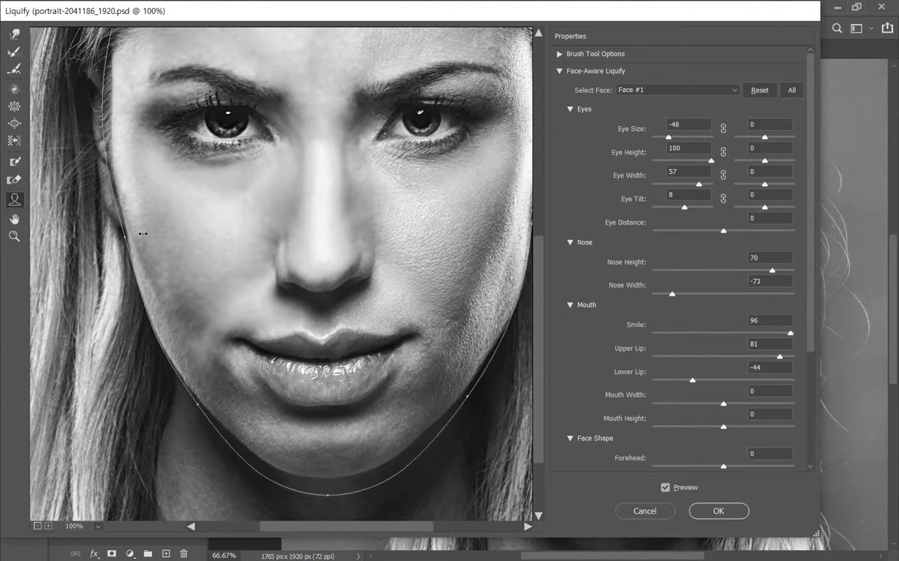
left_click_drag(122, 234, 124, 237)
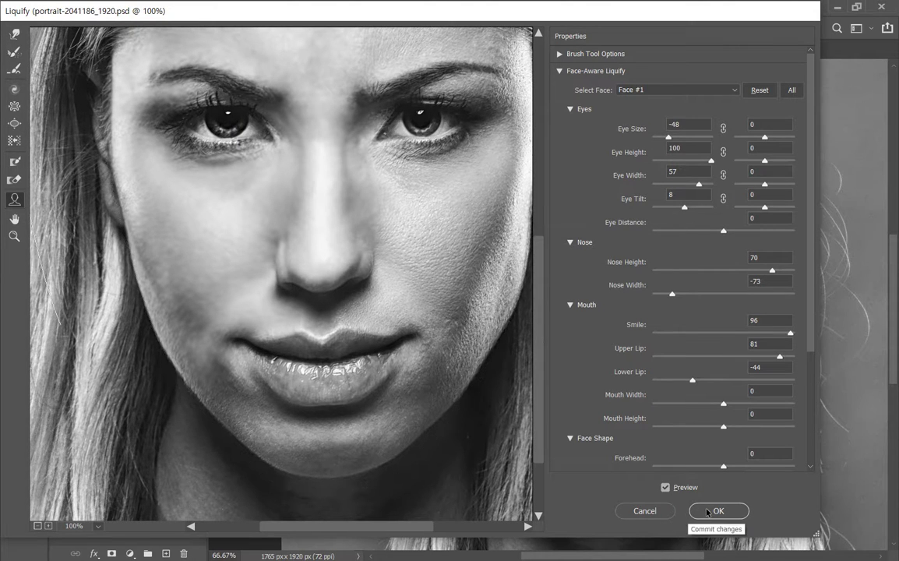
mouse_move(439, 244)
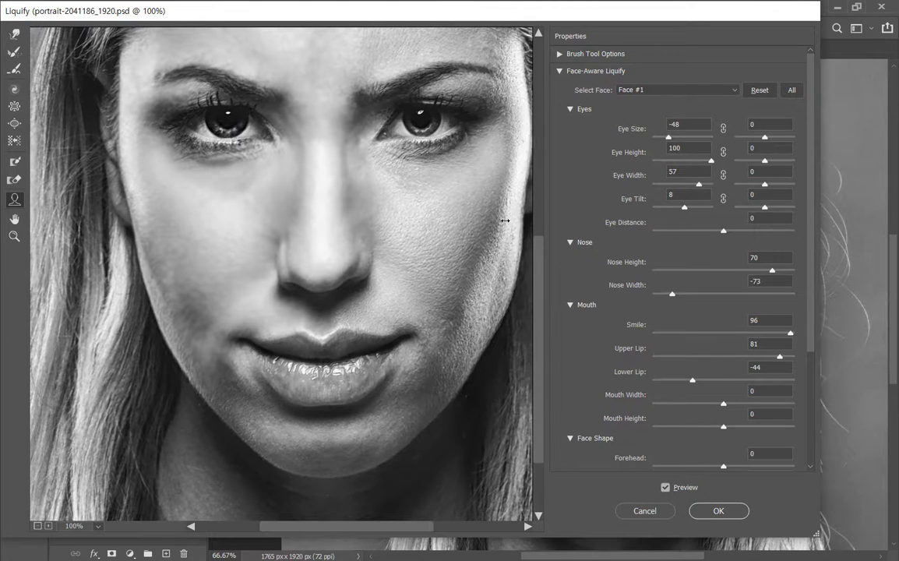
scroll(463, 220, "right", 5)
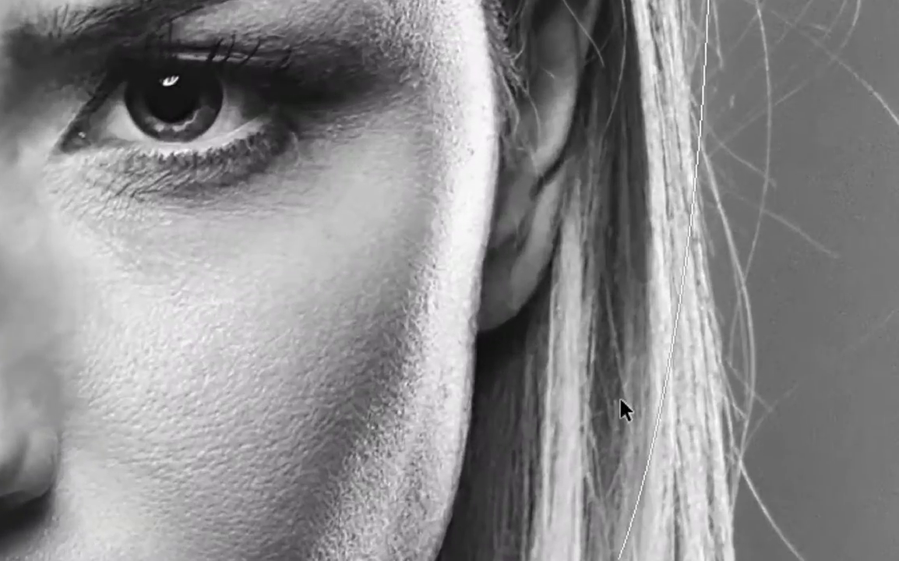
mouse_move(287, 381)
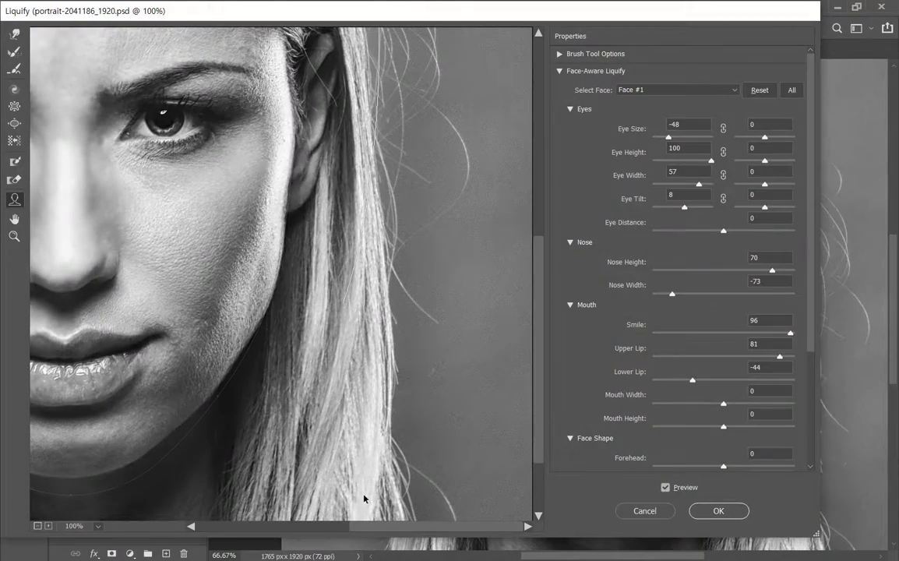
left_click_drag(240, 307, 441, 339)
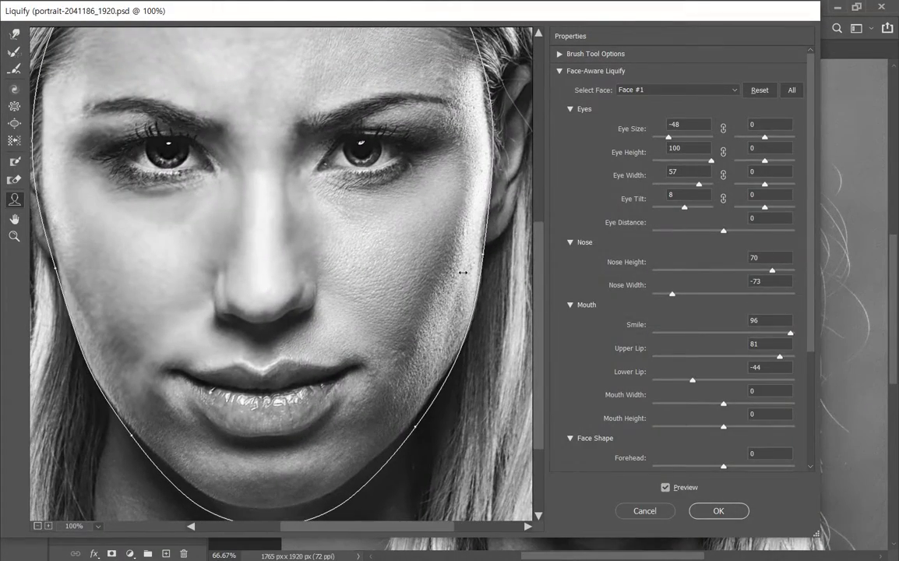
left_click_drag(484, 257, 313, 267)
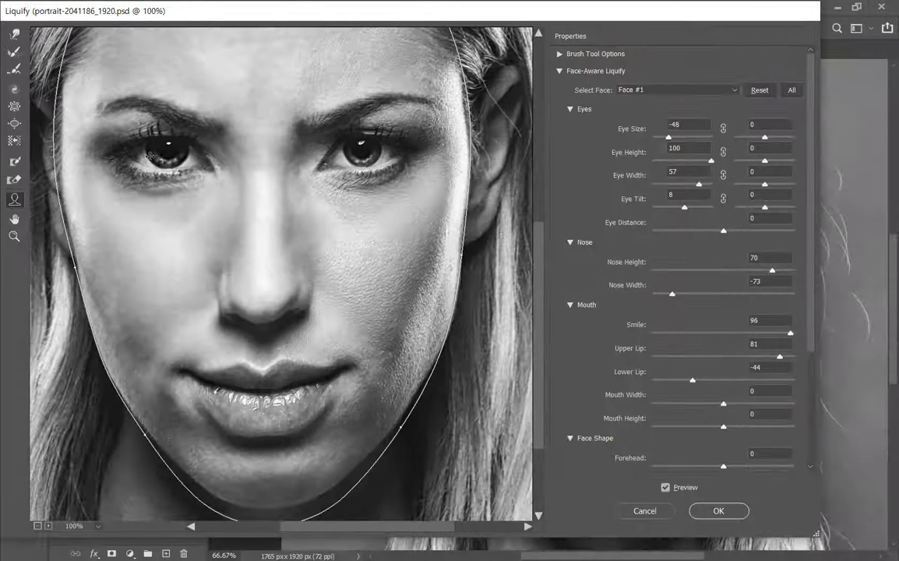
left_click(714, 510)
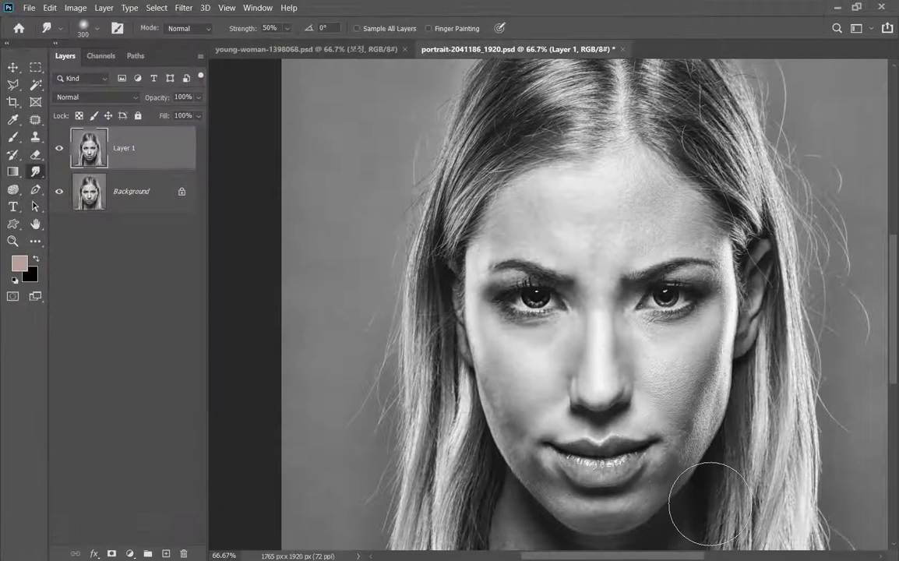
Compare the face before and after retouching by repeatedly hiding and showing Layer 1.
left_click(58, 148)
left_click(58, 148)
left_click(59, 154)
left_click(58, 153)
left_click(58, 153)
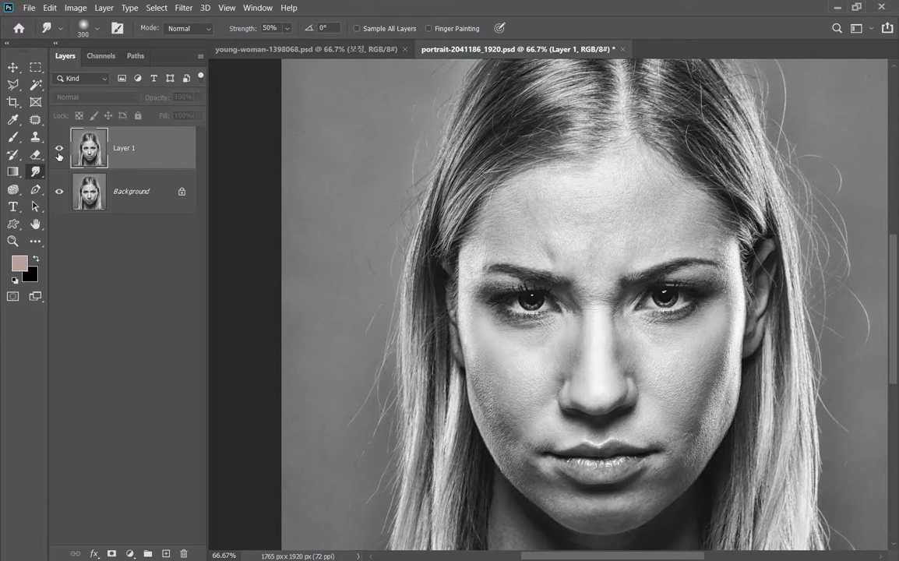
left_click(59, 152)
left_click(59, 152)
left_click(58, 152)
left_click(58, 151)
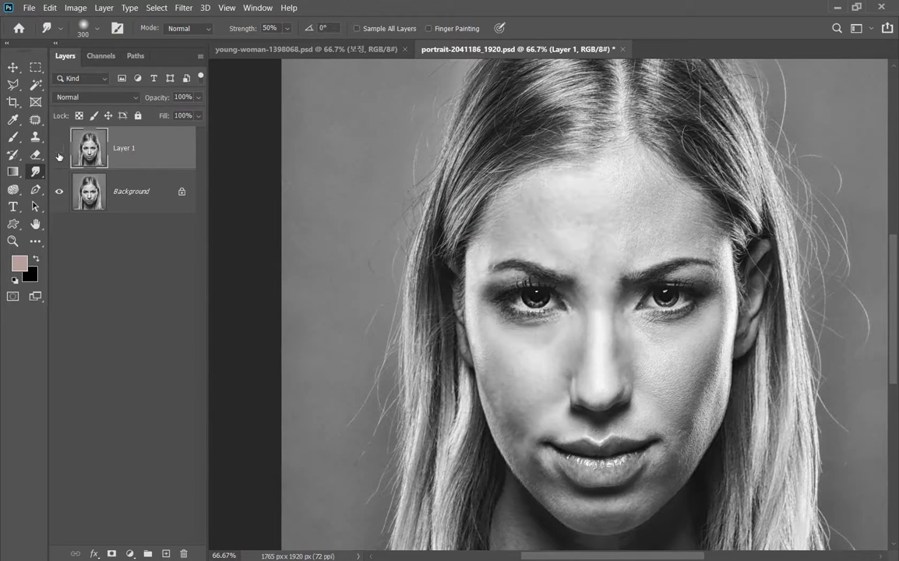
left_click(58, 152)
left_click(58, 152)
left_click(59, 152)
left_click(58, 152)
left_click(58, 152)
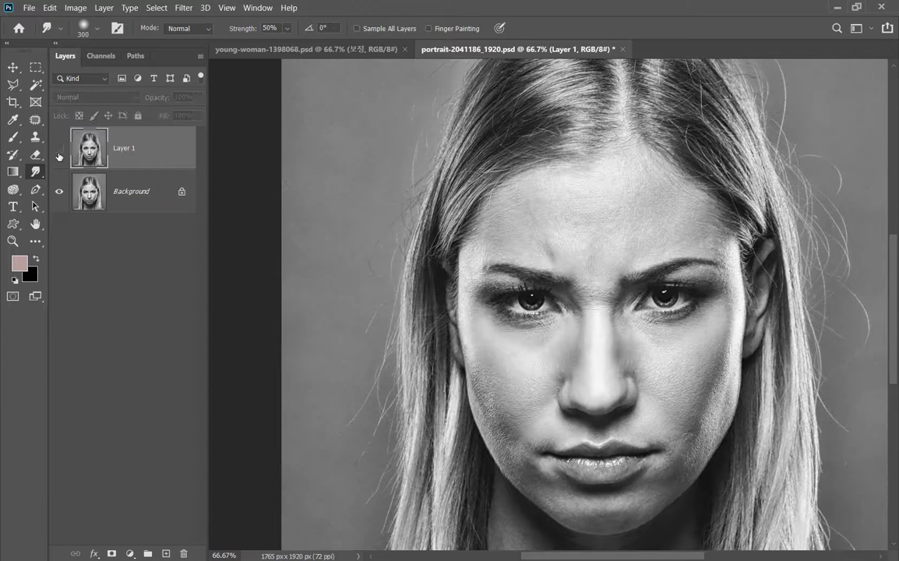
left_click(58, 152)
left_click(58, 152)
left_click(59, 152)
left_click(59, 152)
left_click(59, 152)
left_click(58, 152)
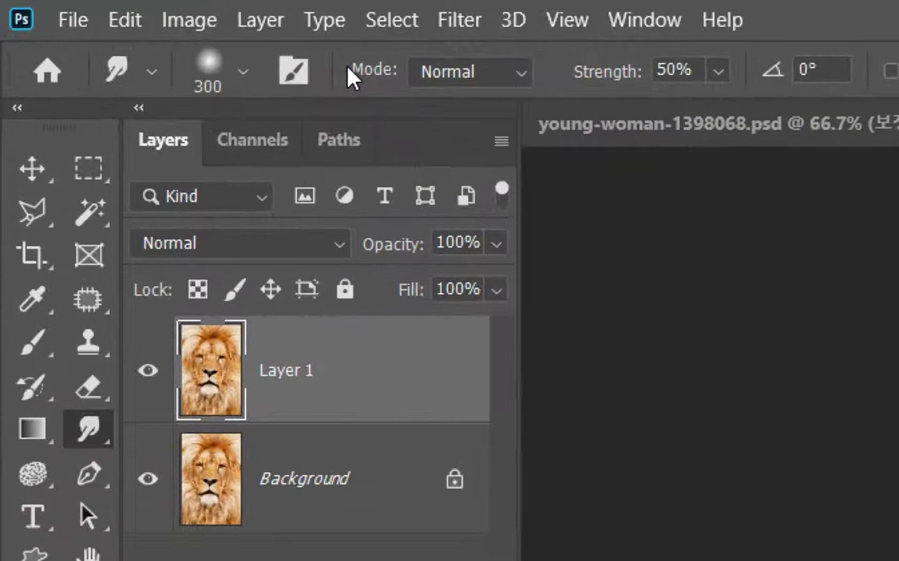
Open Layer 1 of the lion image in the Liquify filter and try the Face Tool on the lion's face.
left_click(448, 24)
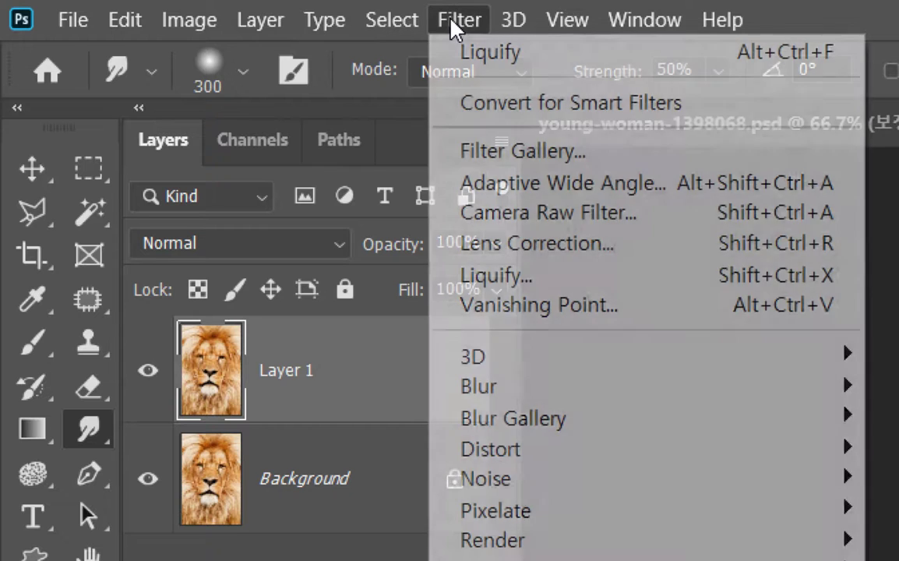
left_click(510, 282)
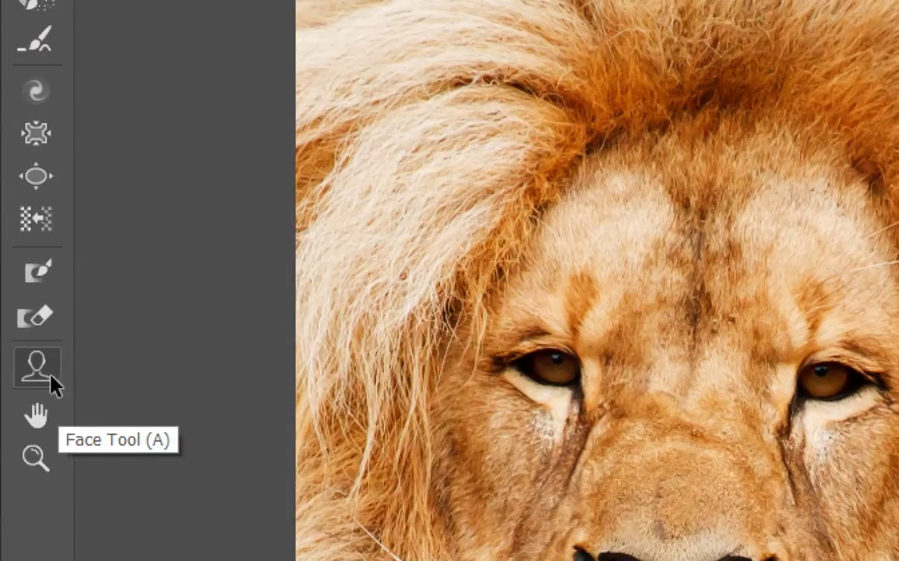
left_click(34, 337)
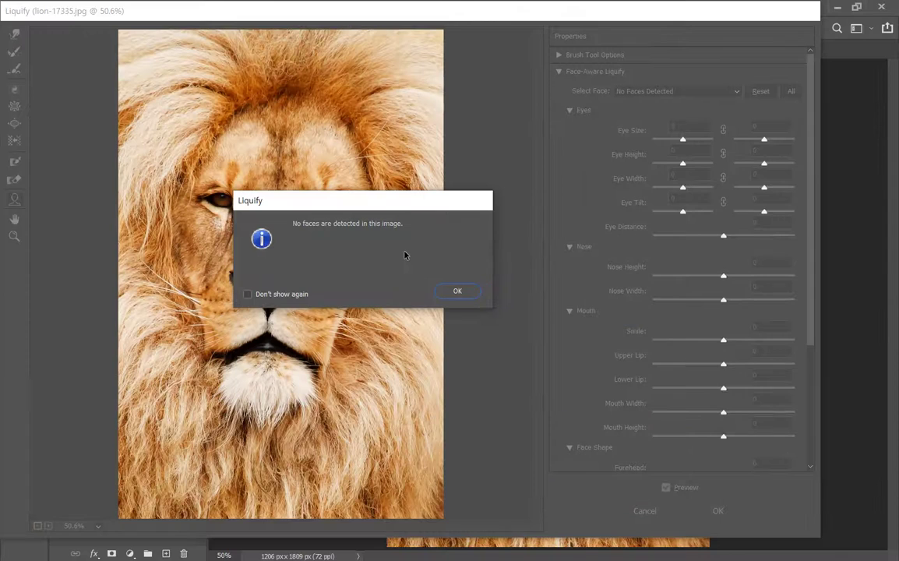
left_click(458, 291)
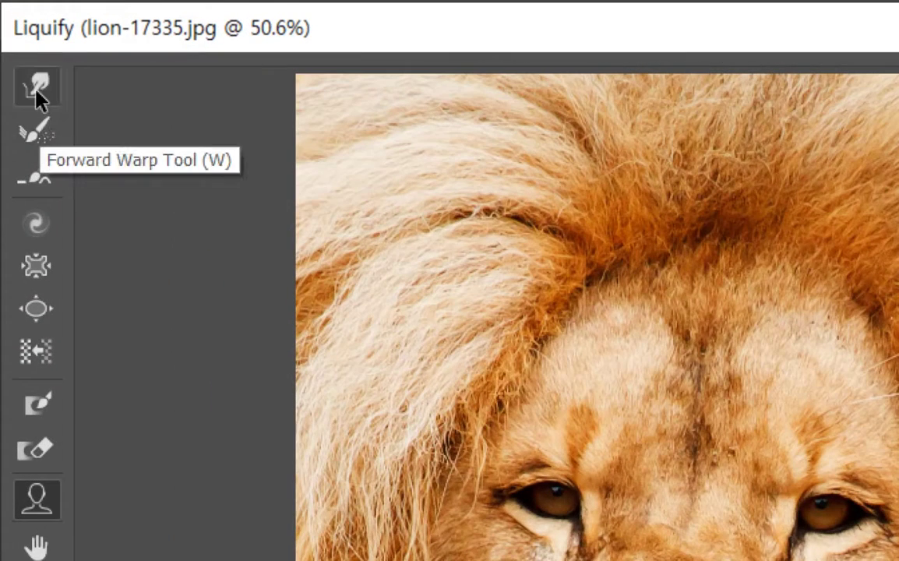
Pull both corners of the lion's mouth upward and outward into a smile with the Forward Warp Tool.
left_click(35, 91)
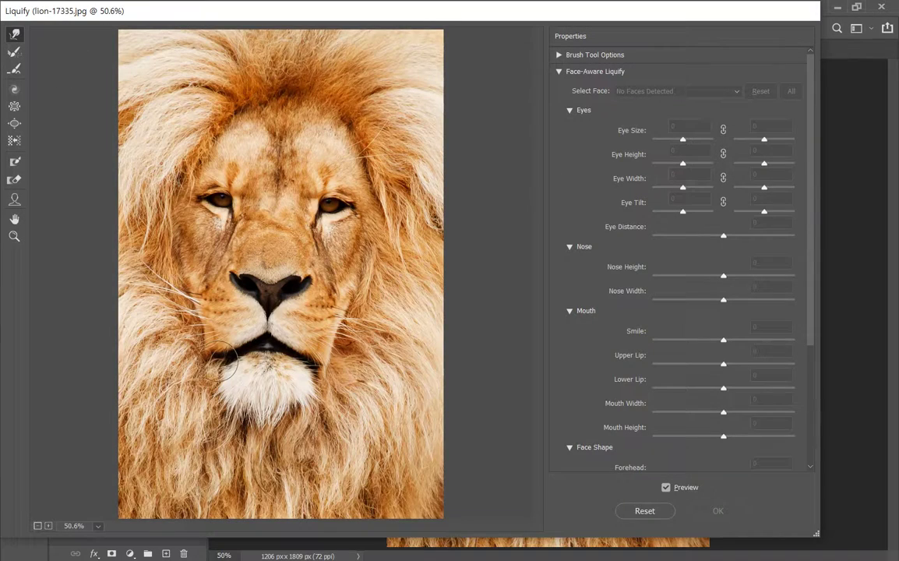
left_click_drag(223, 359, 200, 315)
mouse_move(296, 359)
left_mouse_down()
mouse_move(285, 331)
mouse_move(292, 311)
mouse_move(335, 354)
mouse_move(300, 335)
mouse_move(332, 361)
left_mouse_up()
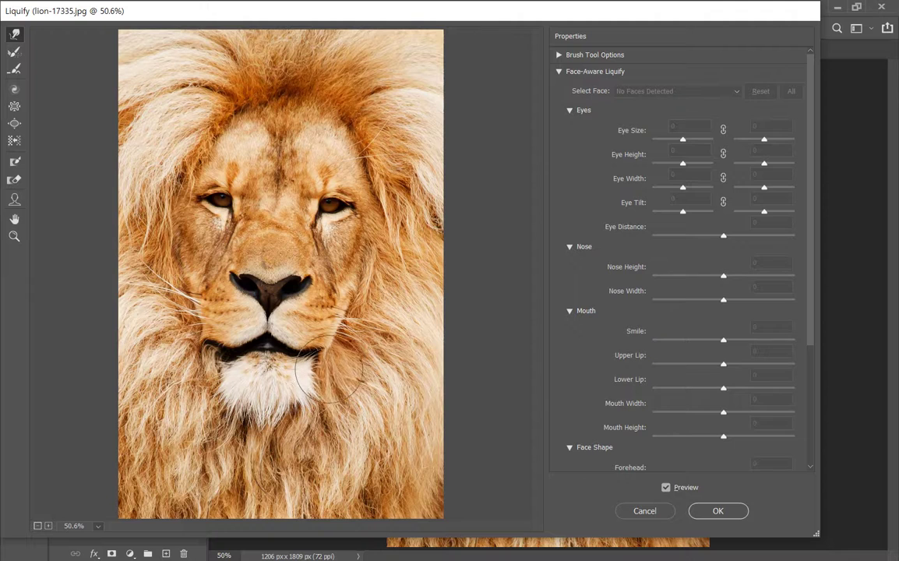
mouse_move(206, 368)
left_mouse_down()
mouse_move(201, 327)
mouse_move(185, 316)
mouse_move(202, 341)
left_mouse_up()
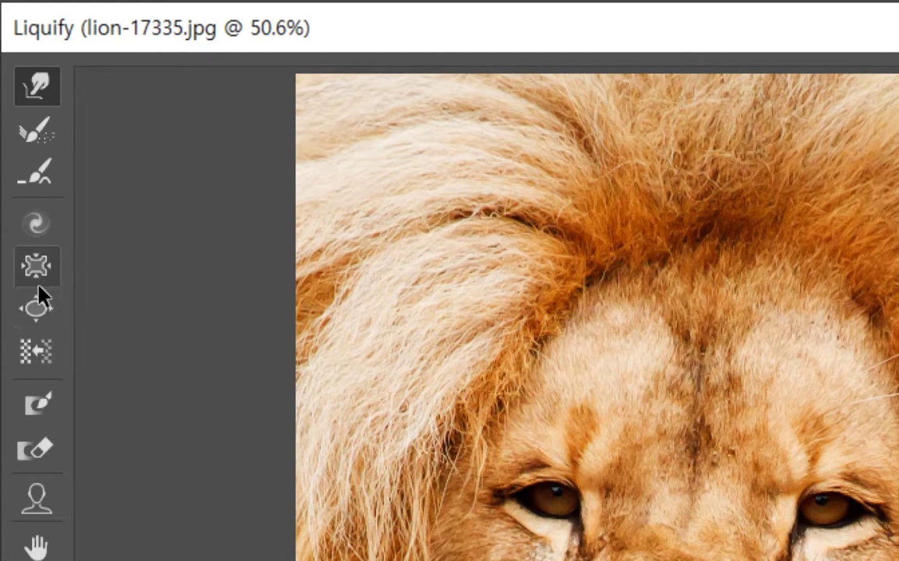
Enlarge the lion's image-left eye at 100% zoom using the Bloat Tool with a brush slightly larger than the iris.
left_click(36, 309)
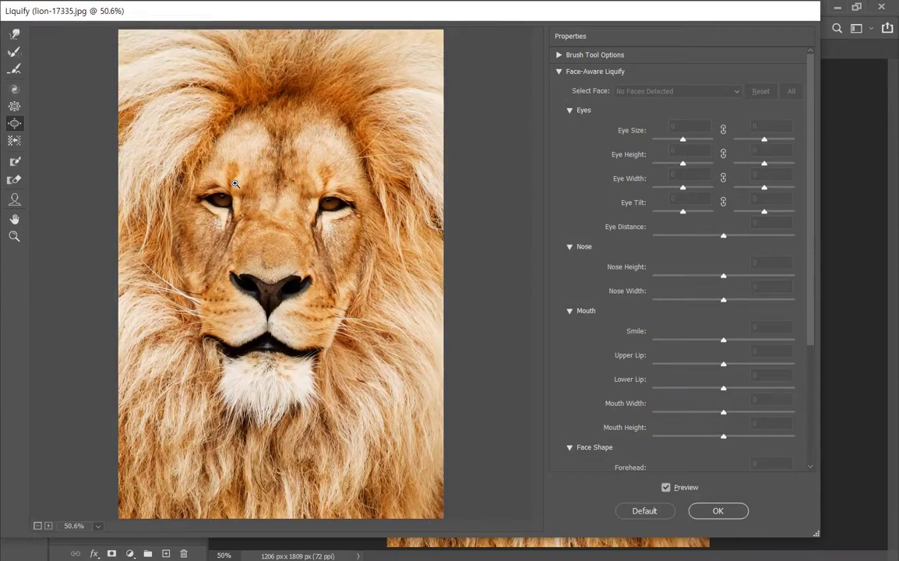
key("ctrl+plus")
key("ctrl+plus")
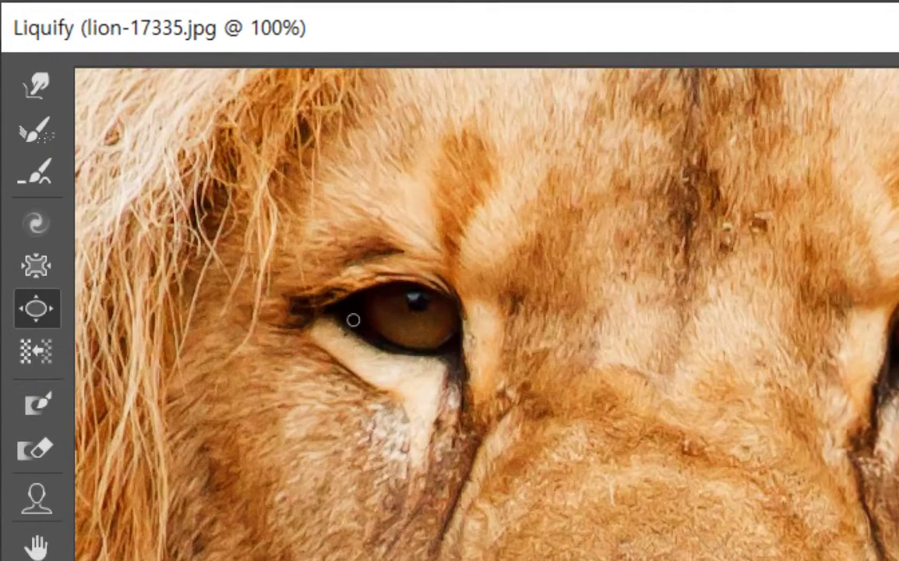
key("bracketright")
key("bracketright")
key("bracketright")
key("bracketright")
key("bracketright")
key("bracketright")
key("bracketright")
key("bracketright")
key("bracketright")
key("bracketright")
key("bracketright")
key("bracketright")
key("bracketright")
key("bracketright")
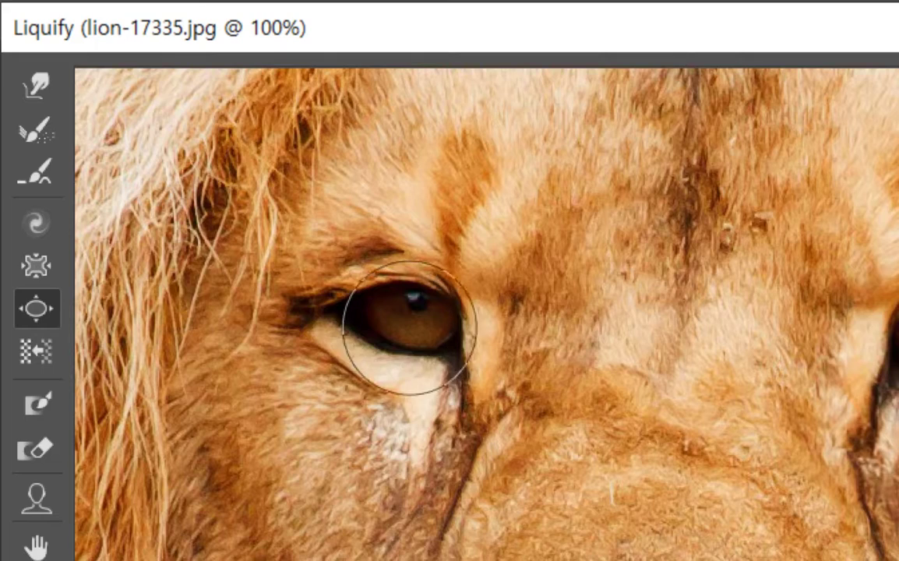
left_click_drag(401, 324, 413, 310)
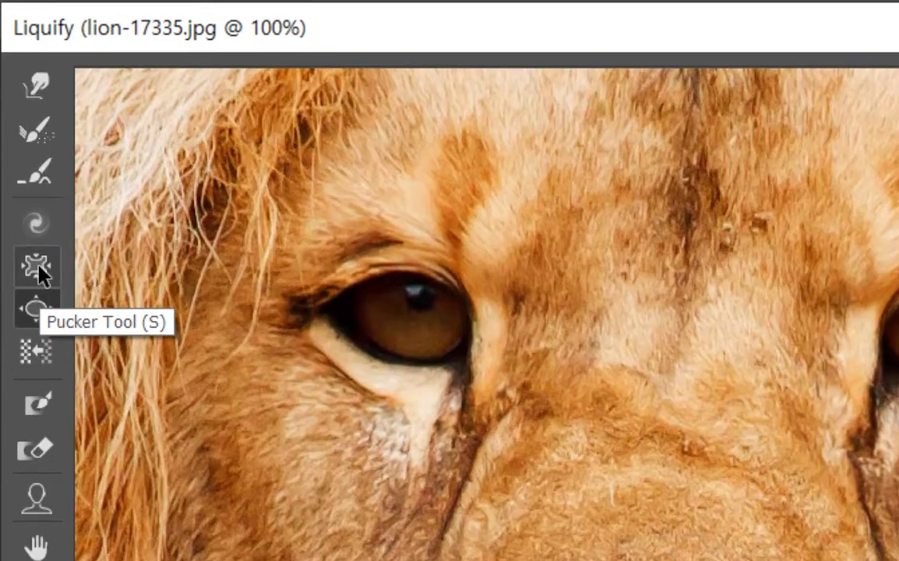
Shrink the centre of the lion's face with a face-sized Pucker Tool brush, and partly restore the area around the eyes with the Reconstruct Tool.
left_click(36, 268)
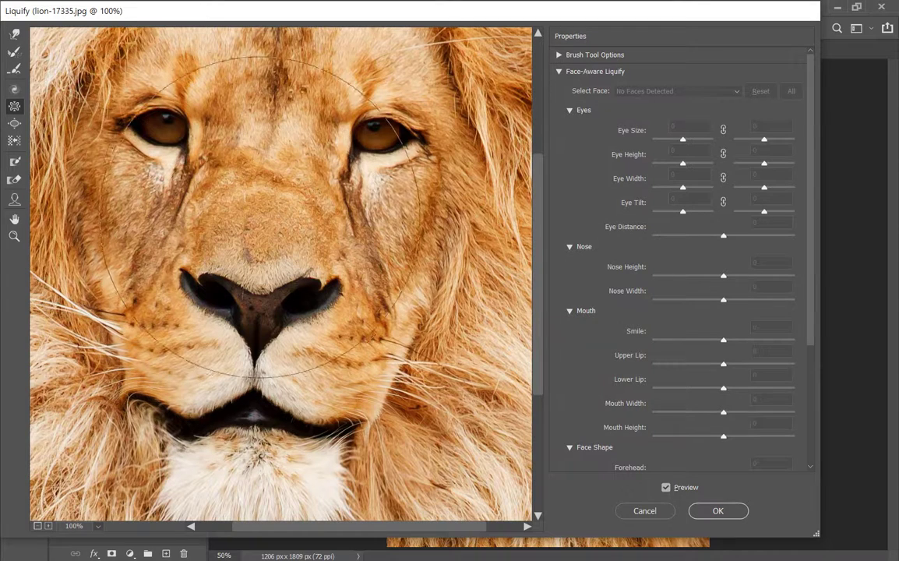
left_click_drag(261, 193, 261, 193)
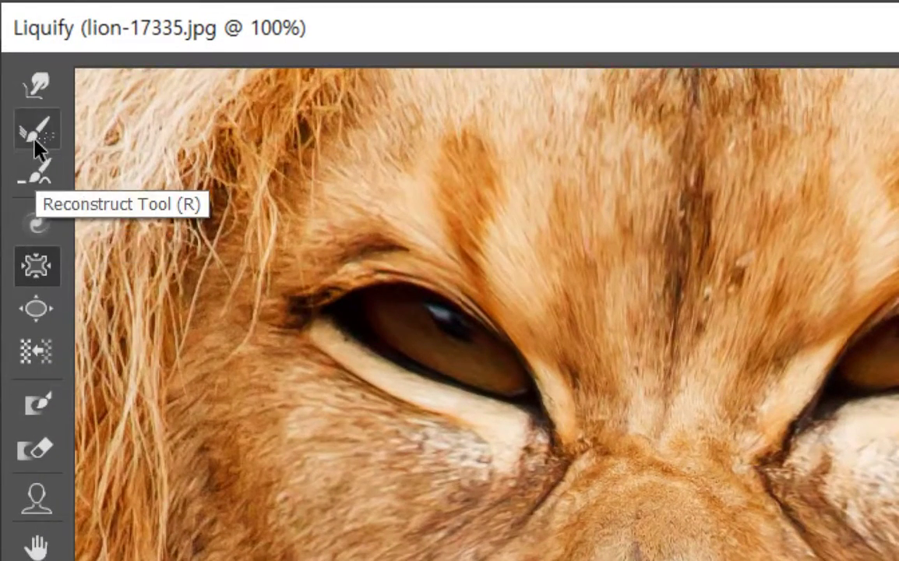
left_click(36, 144)
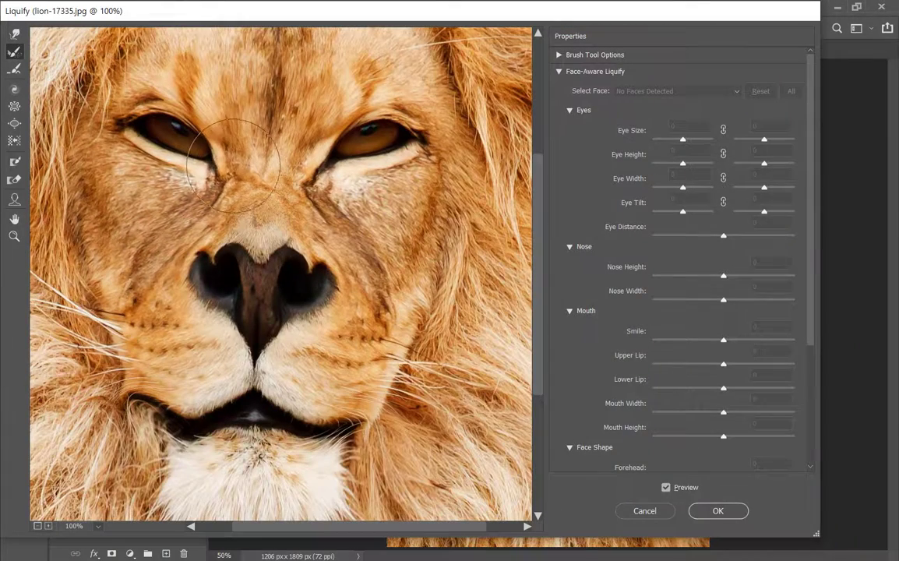
mouse_move(228, 160)
left_mouse_down()
mouse_move(179, 97)
mouse_move(288, 154)
mouse_move(276, 164)
mouse_move(282, 174)
mouse_move(241, 167)
mouse_move(226, 179)
mouse_move(195, 152)
mouse_move(296, 168)
mouse_move(327, 185)
mouse_move(230, 168)
mouse_move(208, 207)
mouse_move(172, 199)
mouse_move(183, 218)
mouse_move(191, 195)
mouse_move(234, 191)
mouse_move(268, 195)
mouse_move(312, 220)
mouse_move(210, 175)
mouse_move(187, 187)
mouse_move(128, 140)
mouse_move(56, 109)
left_mouse_up()
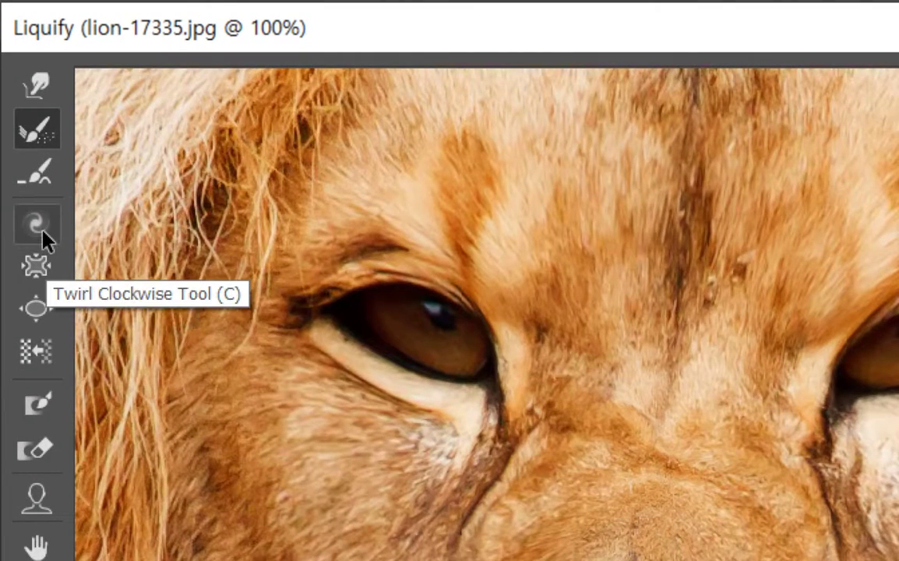
Try the Twirl Clockwise Tool on the lion's image-left eye and undo the twirl.
left_click(43, 232)
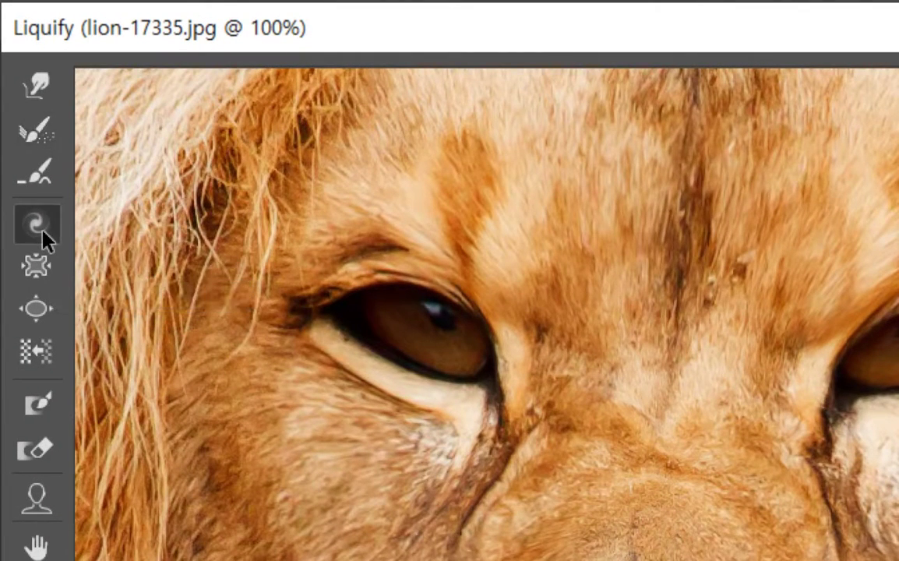
left_click_drag(453, 322, 466, 298)
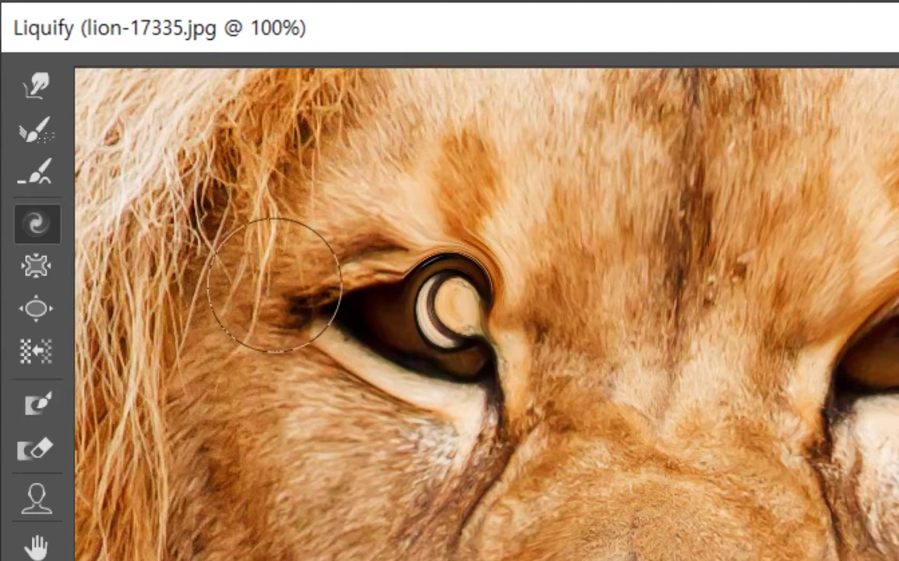
key("ctrl+z")
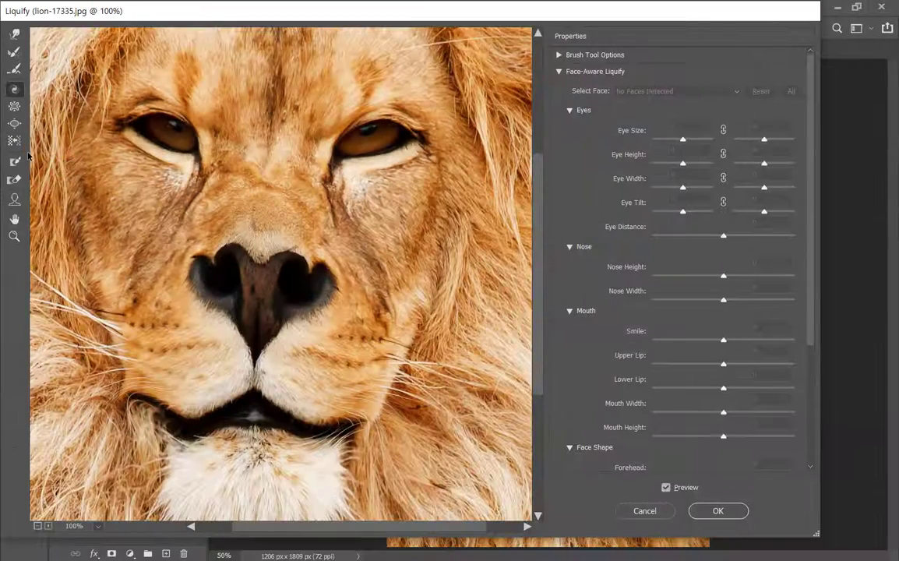
Try the Push Left Tool across the lion's image-left eye and brow, and undo the distortion.
left_click(14, 141)
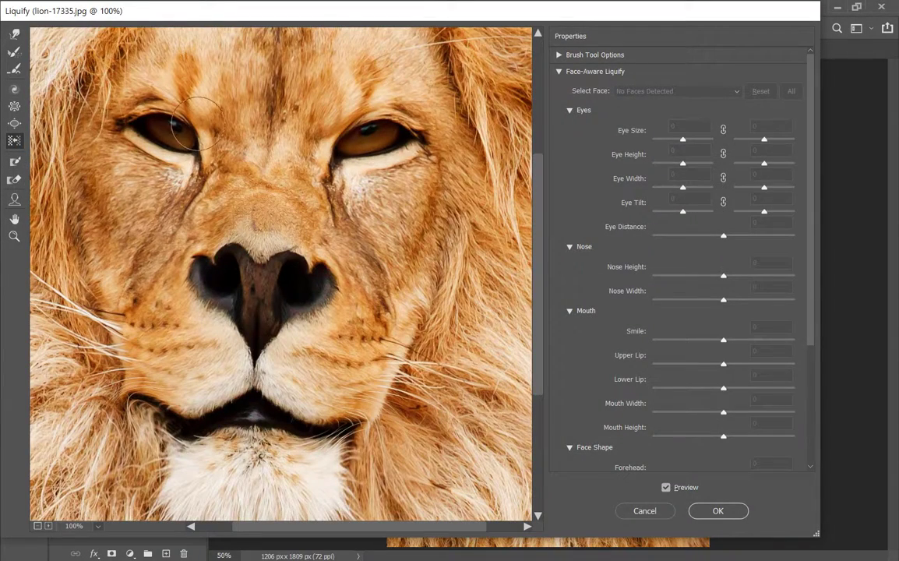
mouse_move(195, 125)
left_mouse_down()
mouse_move(171, 132)
mouse_move(141, 113)
mouse_move(212, 140)
mouse_move(178, 171)
mouse_move(204, 164)
mouse_move(147, 147)
mouse_move(177, 148)
left_mouse_up()
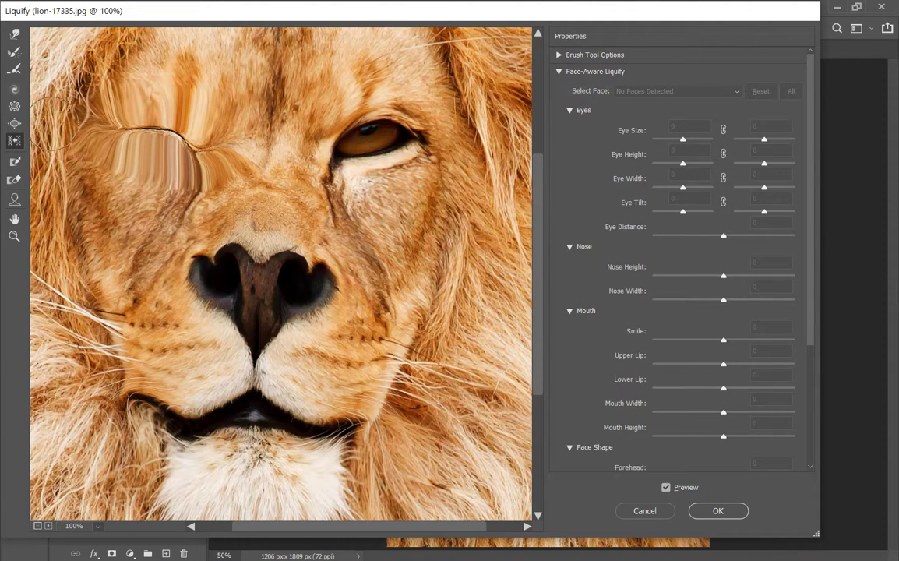
key("ctrl+alt+z")
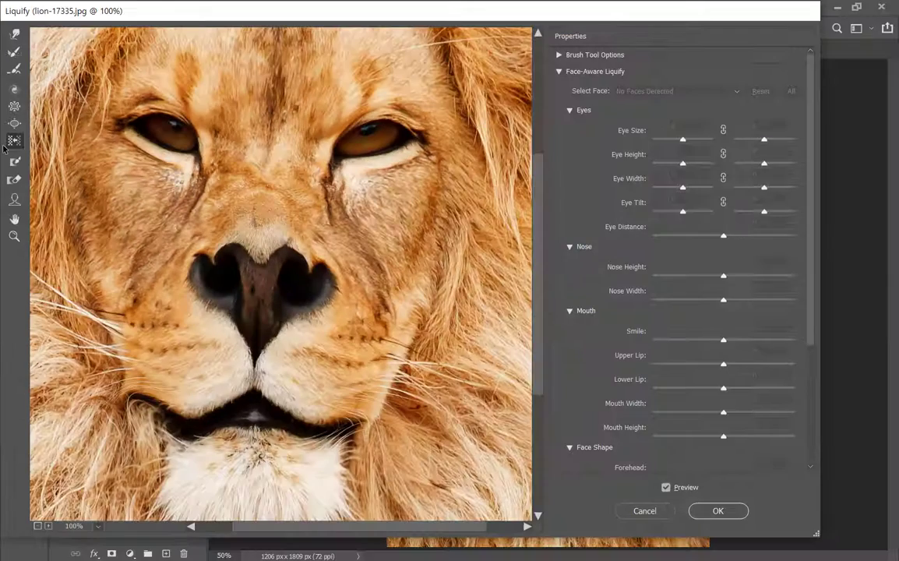
Apply the Liquify edits to the lion and compare before and after by repeatedly hiding and showing Layer 1.
left_click(717, 511)
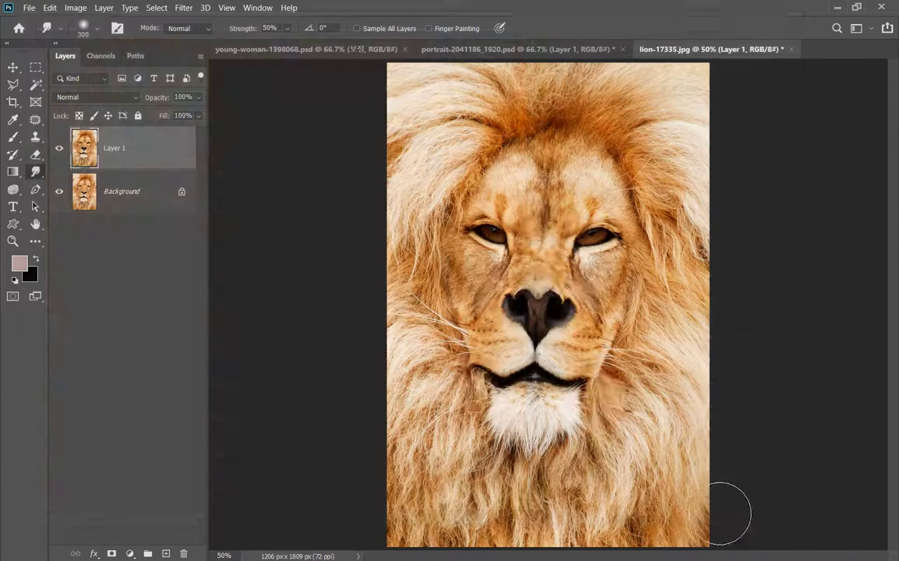
left_click(62, 151)
left_click(62, 151)
left_click(62, 150)
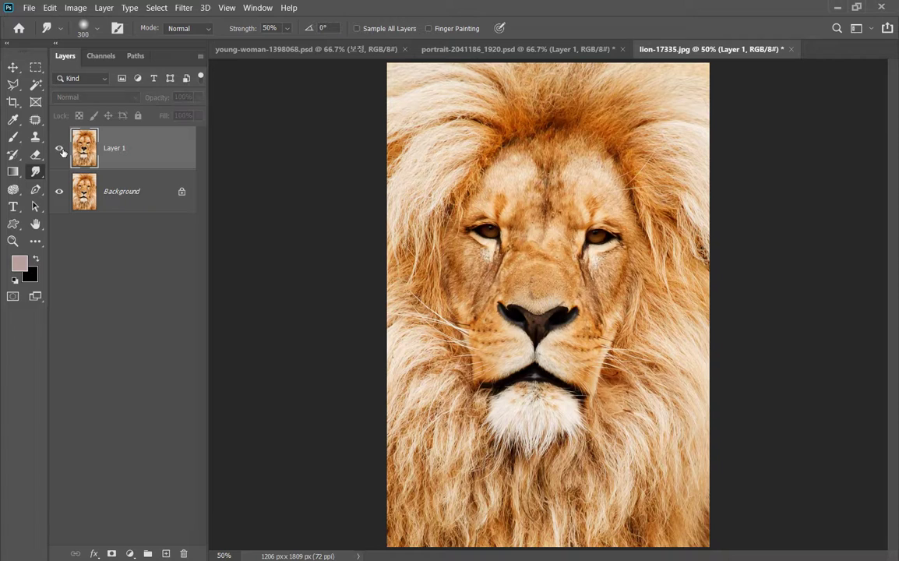
left_click(62, 151)
left_click(62, 150)
left_click(62, 151)
left_click(62, 150)
left_click(62, 151)
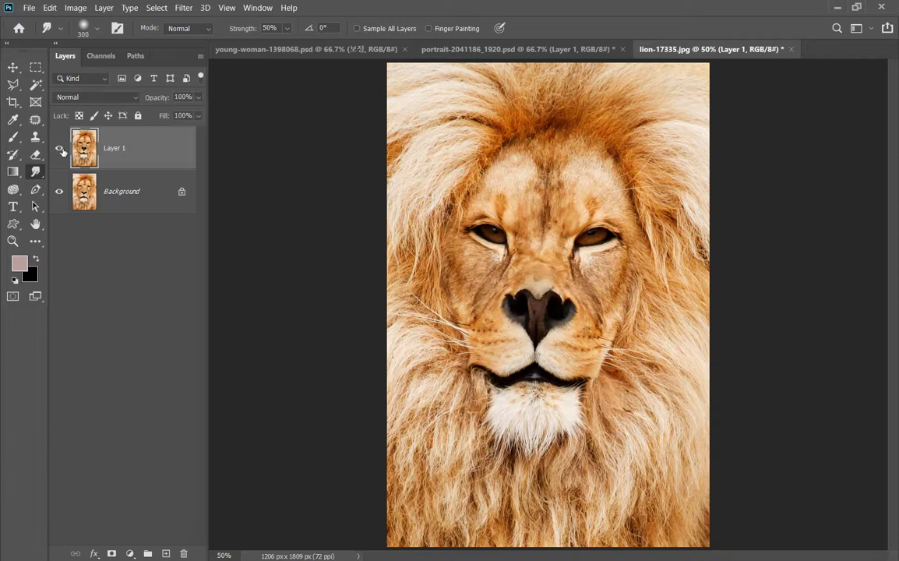
left_click(63, 150)
left_click(63, 150)
left_click(62, 151)
left_click(62, 150)
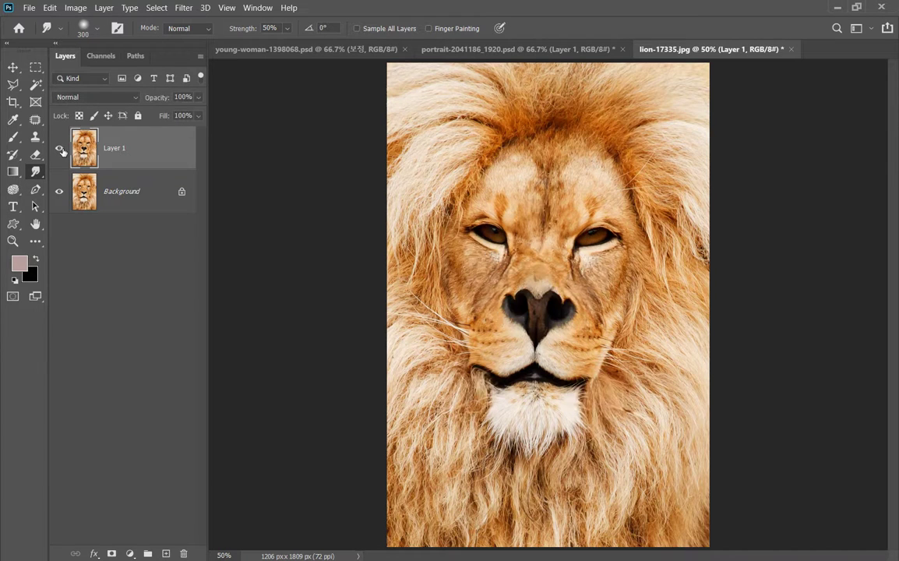